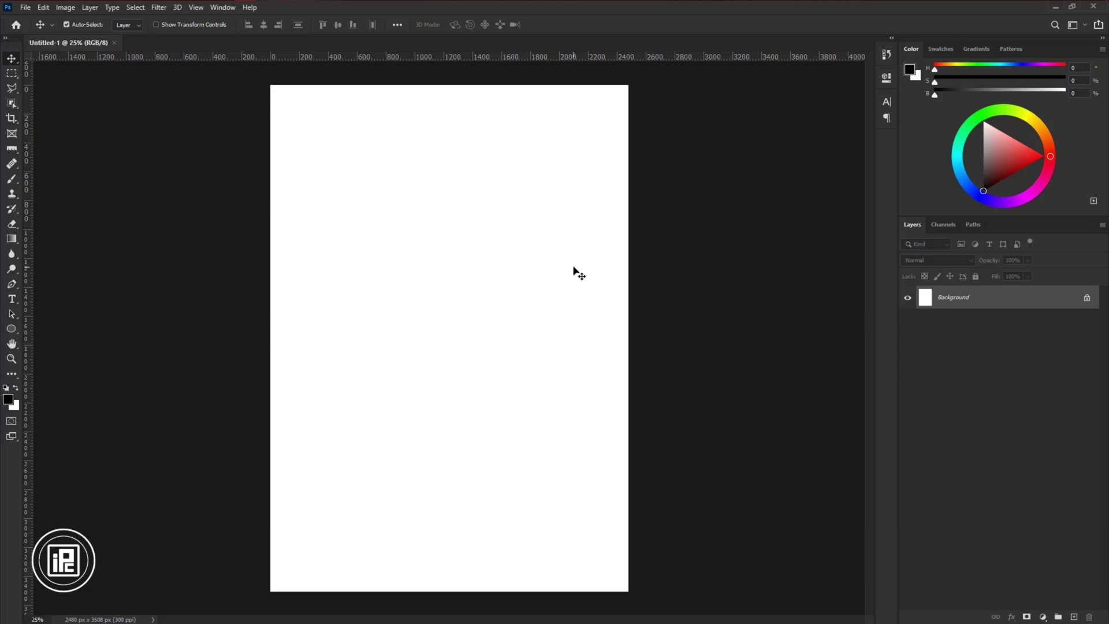
Add a vertical guide at the page's centre and place image 11830, scaled to about 22% to cover the whole page.
{"action": "left_click_drag", "start_coordinate": [26, 173], "coordinate": [449, 186]}
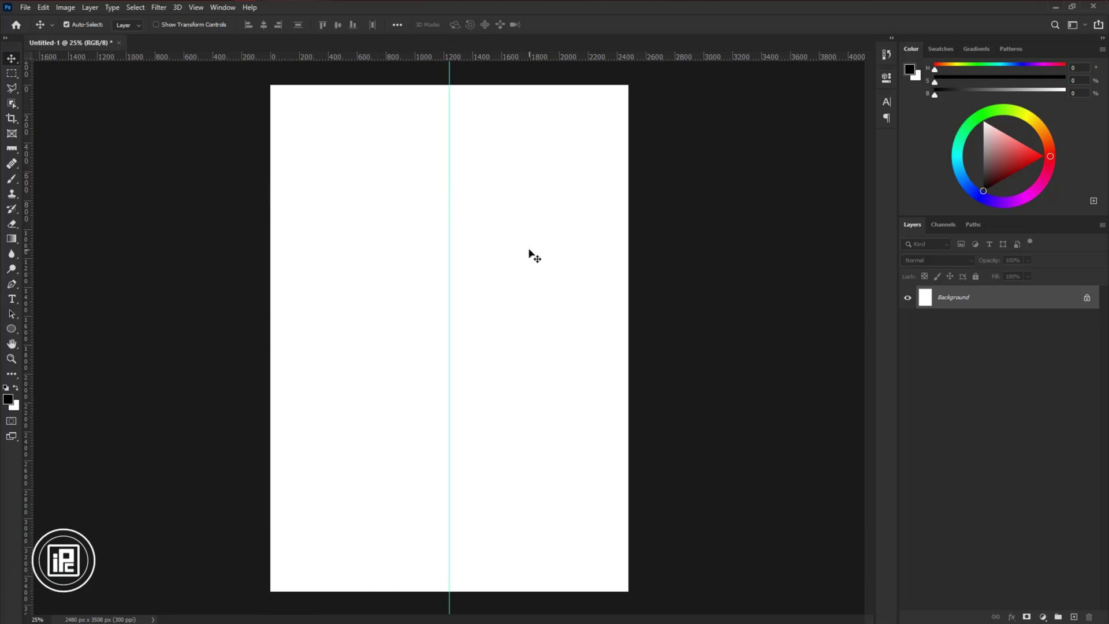
{"action": "left_click", "coordinate": [118, 0]}
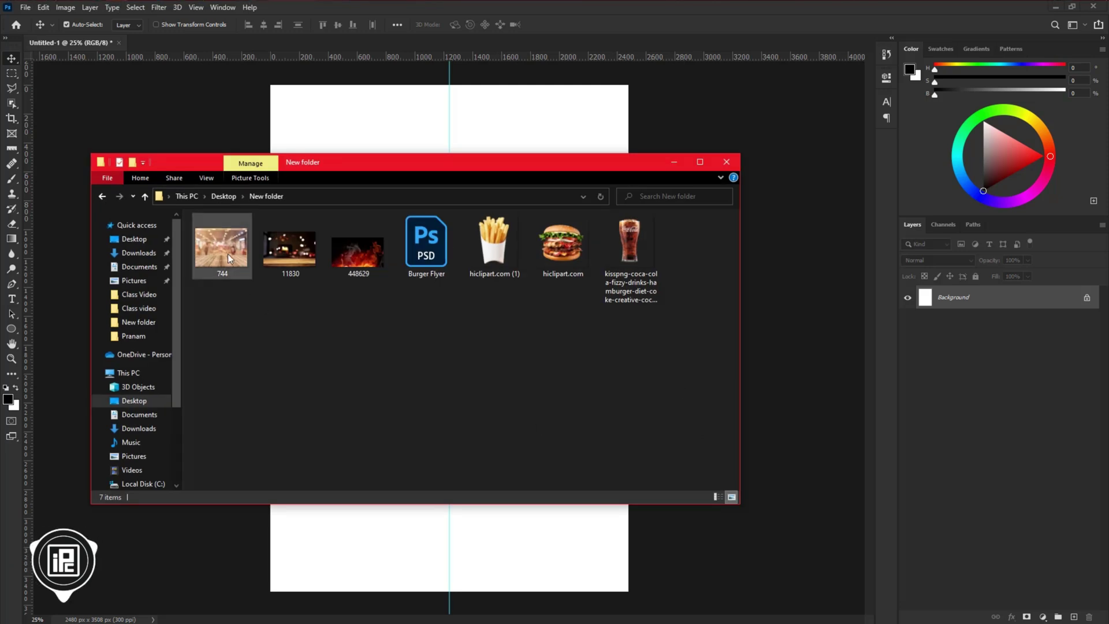
{"action": "left_click_drag", "start_coordinate": [285, 276], "coordinate": [467, 599]}
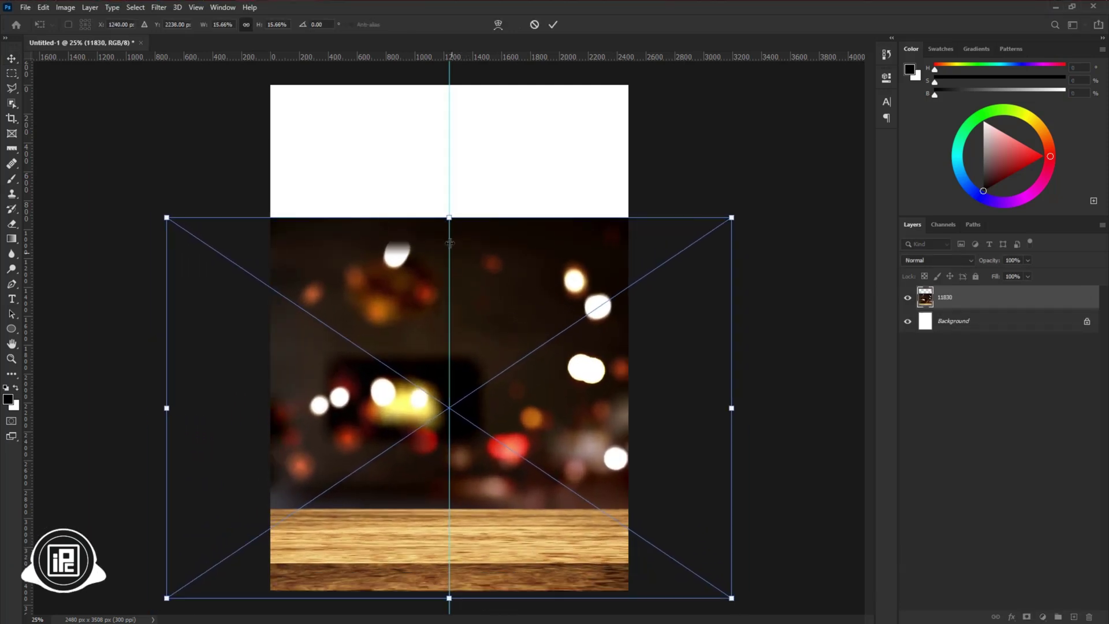
{"action": "left_click_drag", "start_coordinate": [448, 218], "coordinate": [442, 60]}
{"action": "left_click_drag", "start_coordinate": [442, 252], "coordinate": [442, 246]}
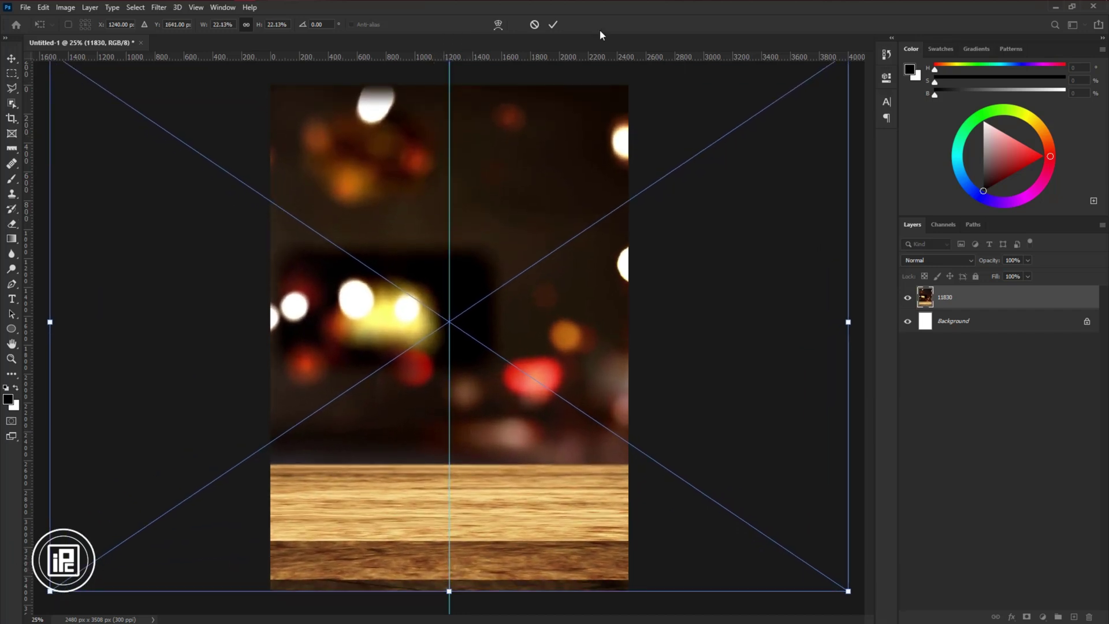
{"action": "left_click", "coordinate": [553, 24]}
Place fire image 448629, enlarged to about 34%, covering the page area above the wooden tabletop.
{"action": "key", "text": "alt+Tab"}
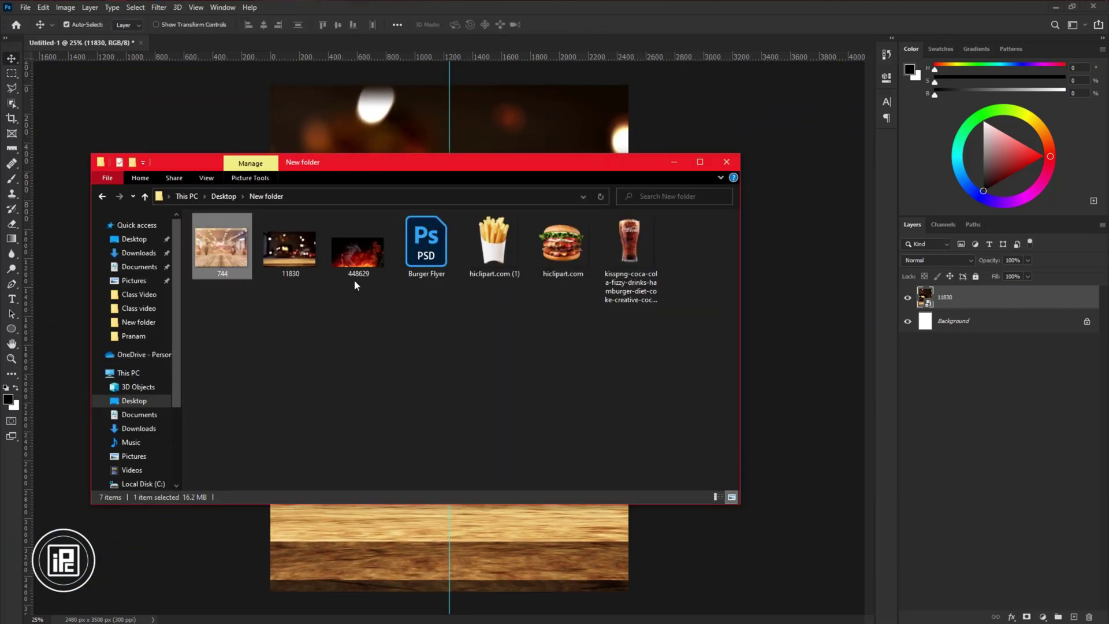
{"action": "left_click_drag", "start_coordinate": [355, 246], "coordinate": [433, 370]}
{"action": "left_click_drag", "start_coordinate": [446, 237], "coordinate": [450, 77]}
{"action": "left_click_drag", "start_coordinate": [450, 438], "coordinate": [451, 513]}
{"action": "left_click_drag", "start_coordinate": [514, 407], "coordinate": [436, 355]}
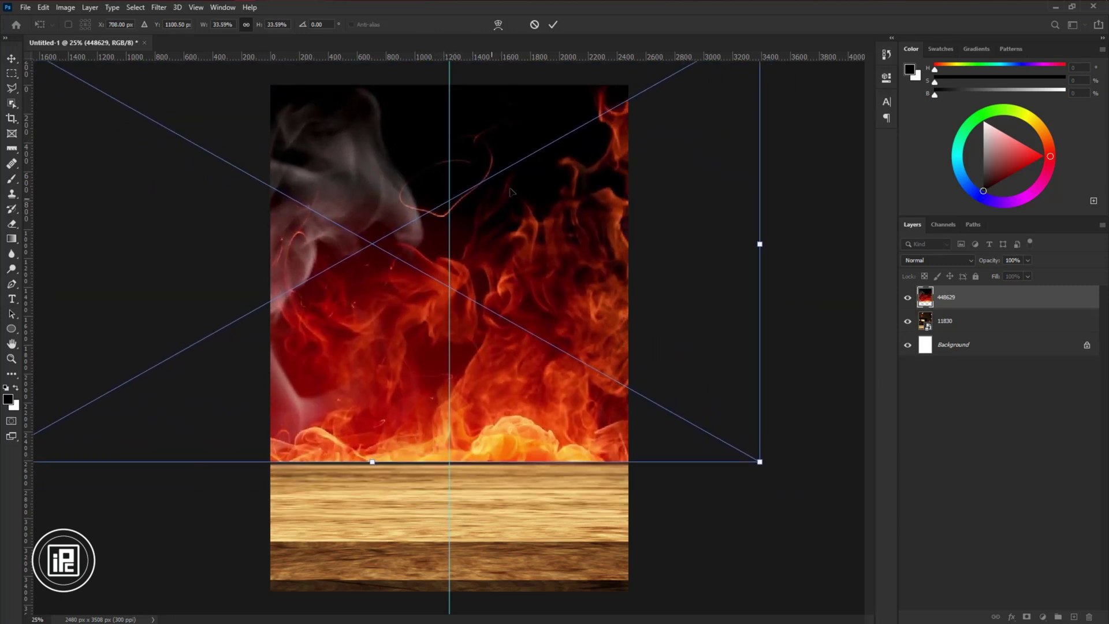
{"action": "left_click", "coordinate": [553, 24]}
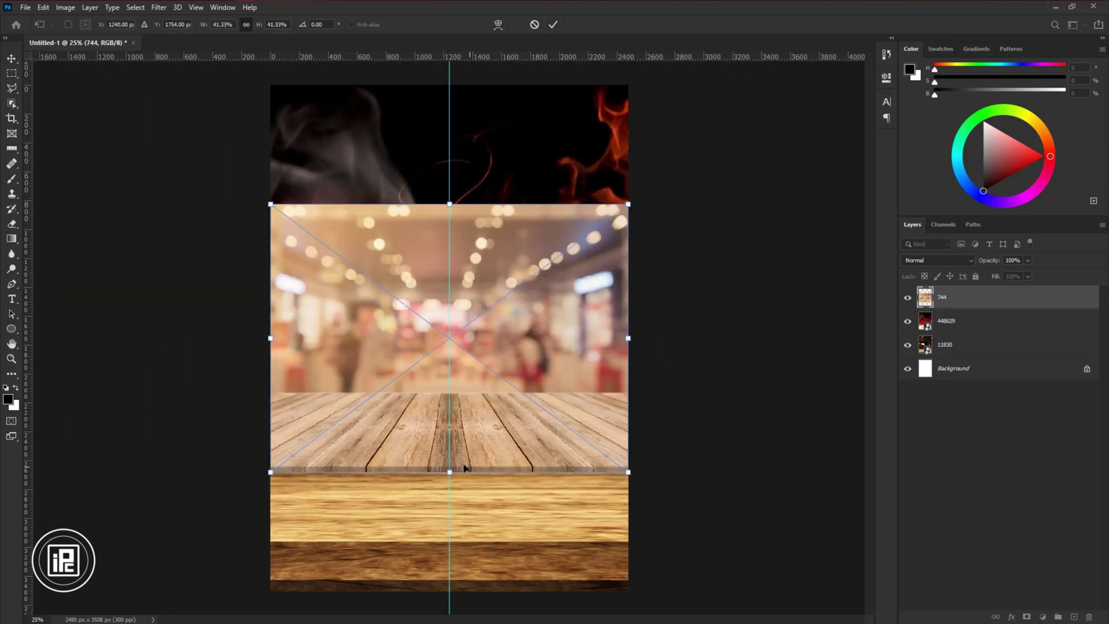
Place image 744 on the horizontal centre and enlarge it beyond the page edges so it covers the whole page.
{"action": "left_click_drag", "start_coordinate": [464, 467], "coordinate": [465, 605]}
{"action": "key", "text": "ctrl+0"}
{"action": "left_click_drag", "start_coordinate": [449, 112], "coordinate": [448, 57]}
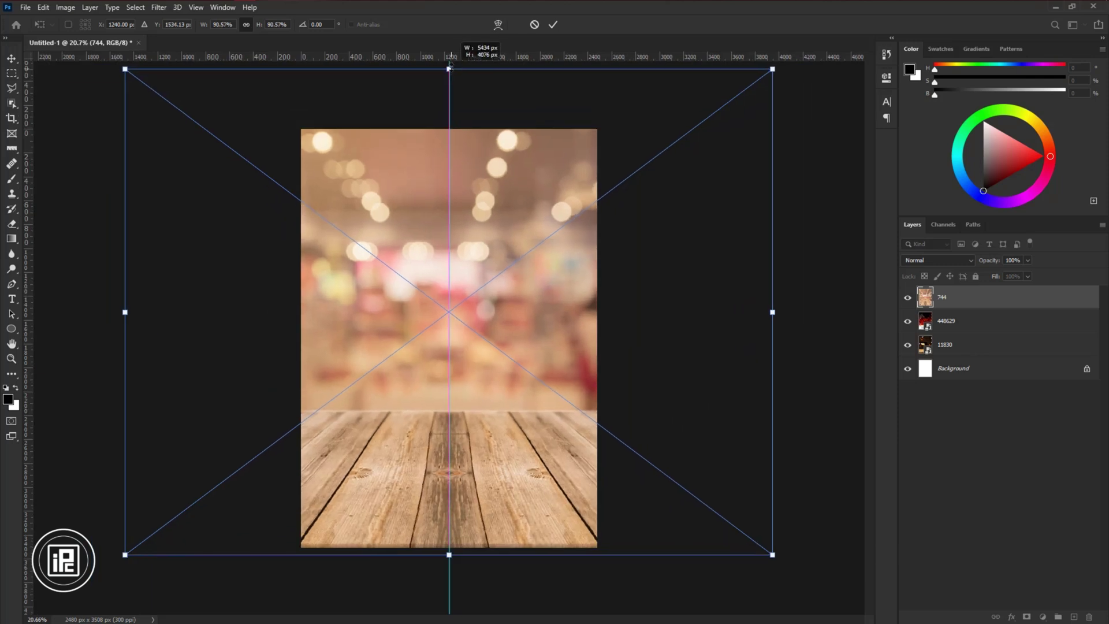
{"action": "key", "text": "ctrl+0"}
{"action": "left_click_drag", "start_coordinate": [449, 517], "coordinate": [449, 532]}
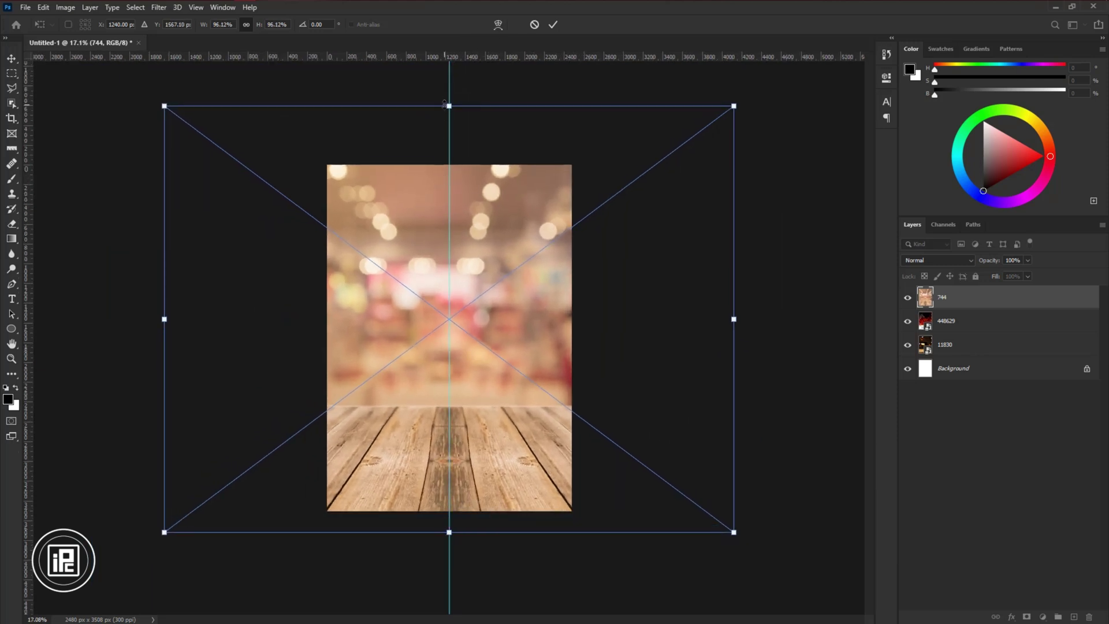
{"action": "left_click_drag", "start_coordinate": [449, 106], "coordinate": [449, 64]}
{"action": "left_click", "coordinate": [553, 26]}
Select the wooden tabletop across the full page width and add a layer mask to layer 744 from that selection.
{"action": "scroll", "coordinate": [465, 504], "scroll_direction": "up", "scroll_amount": 5}
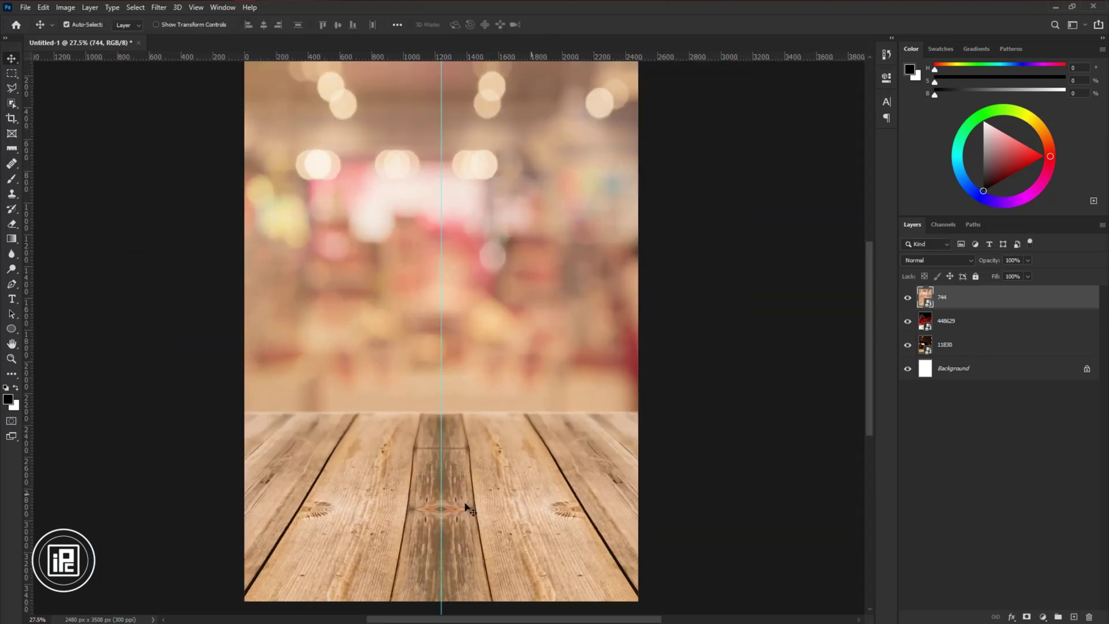
{"action": "scroll", "coordinate": [475, 508], "scroll_direction": "down", "scroll_amount": 2}
{"action": "left_click_drag", "start_coordinate": [482, 498], "coordinate": [483, 490]}
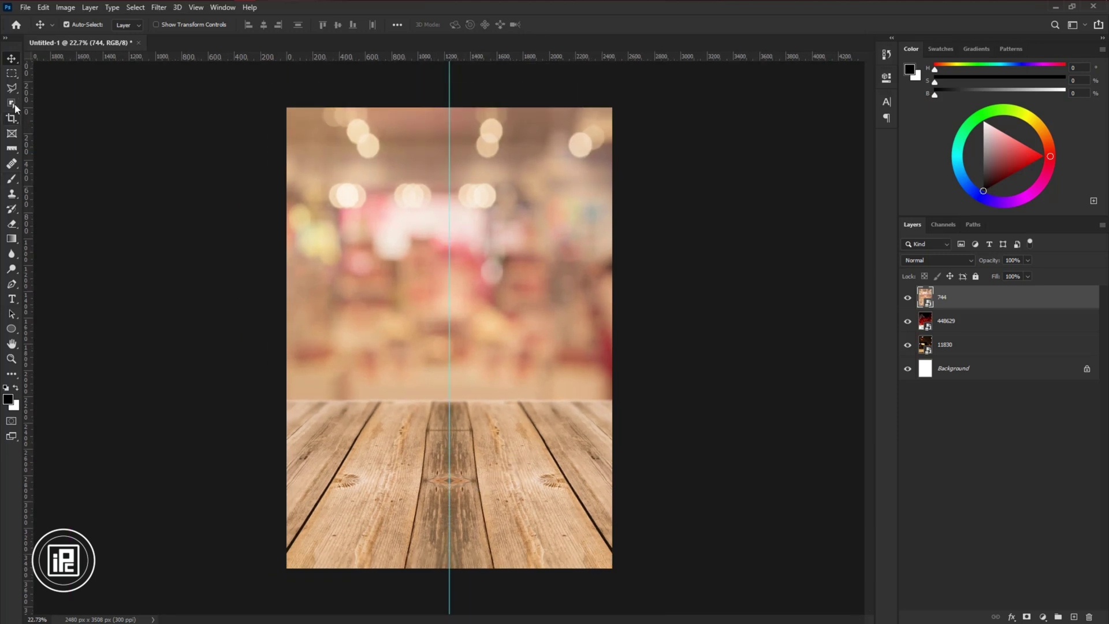
{"action": "left_click", "coordinate": [12, 73]}
{"action": "left_click_drag", "start_coordinate": [280, 398], "coordinate": [617, 581]}
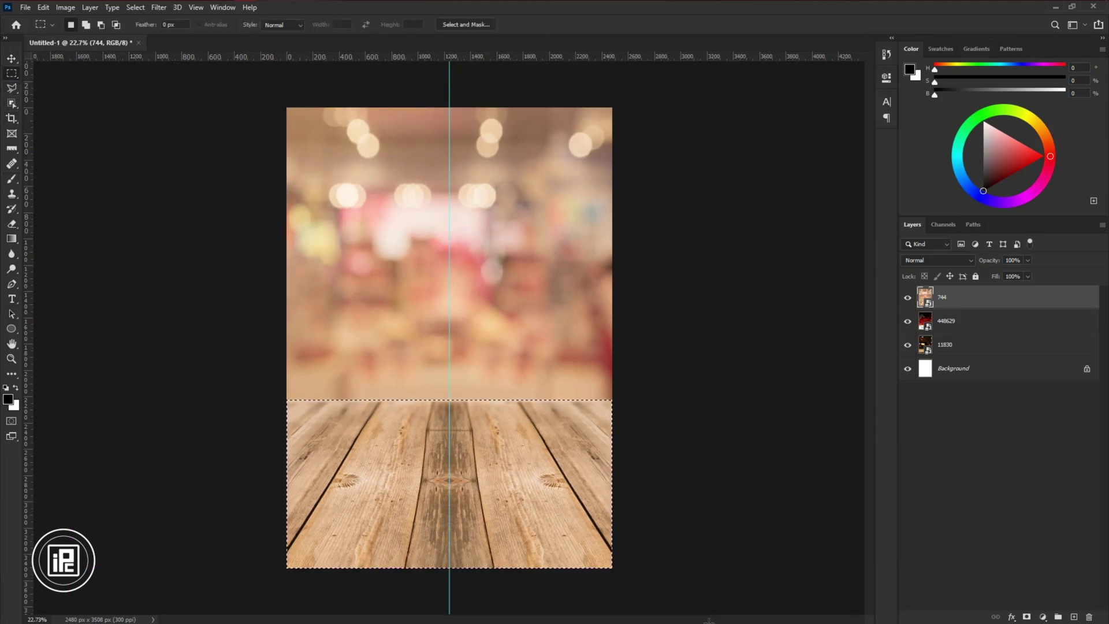
{"action": "left_click", "coordinate": [1027, 616]}
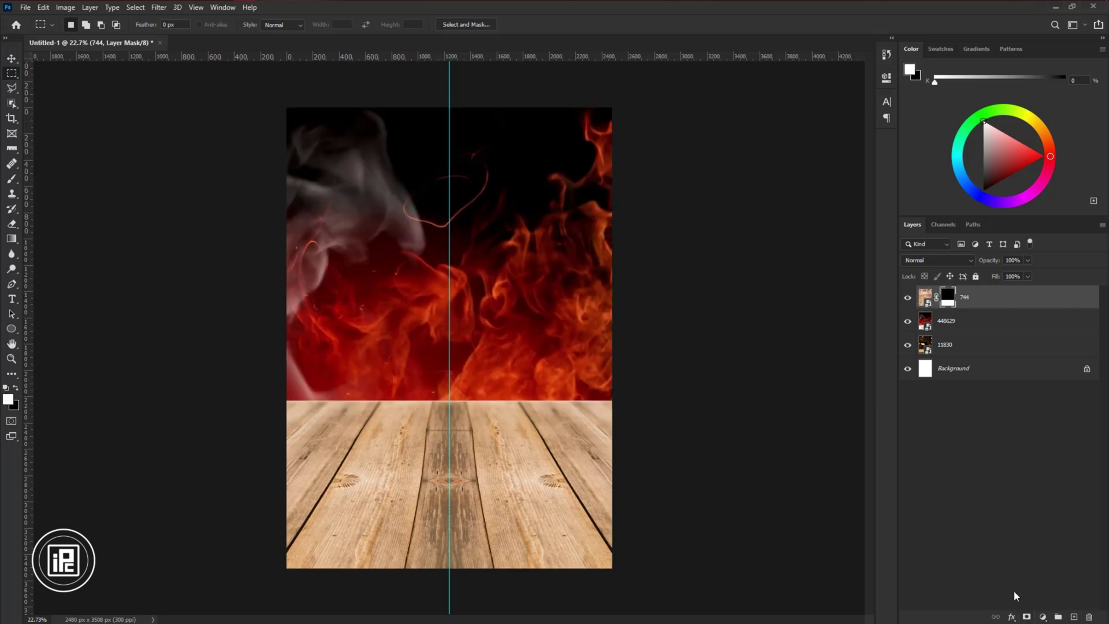
Feather the layer mask of layer 744 slightly to soften the tabletop's back edge.
{"action": "left_click", "coordinate": [12, 59]}
{"action": "double_click", "coordinate": [946, 298]}
{"action": "left_click_drag", "start_coordinate": [719, 186], "coordinate": [766, 191]}
{"action": "left_click", "coordinate": [854, 73]}
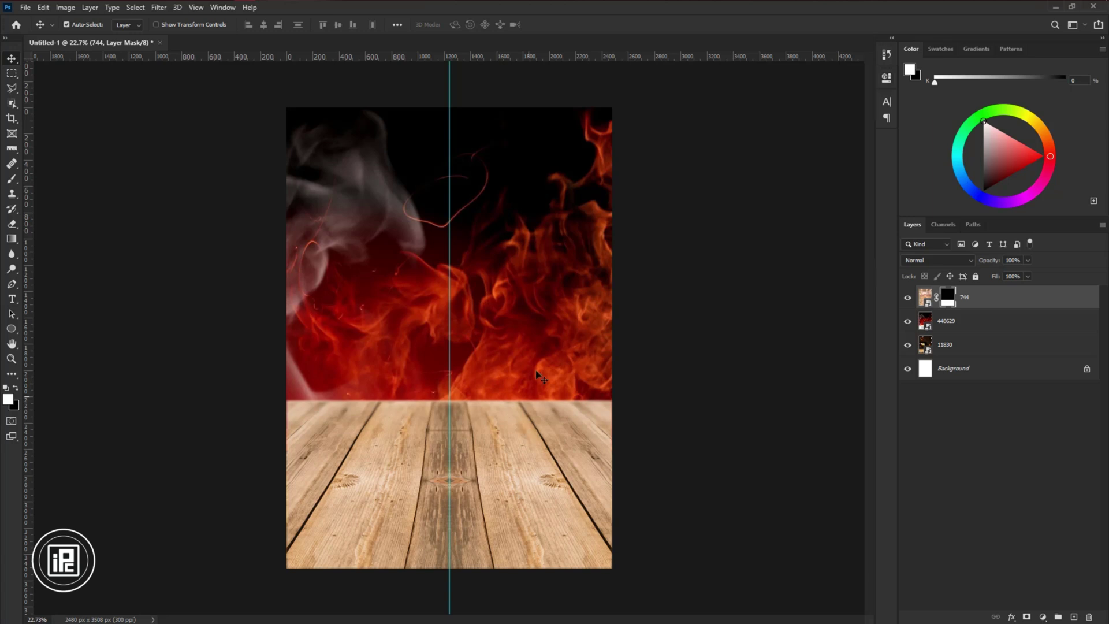
Move the fire image up so its flames sit along the tabletop edge, and apply a Gaussian Blur of 8.4 pixels.
{"action": "left_click_drag", "start_coordinate": [467, 309], "coordinate": [488, 342]}
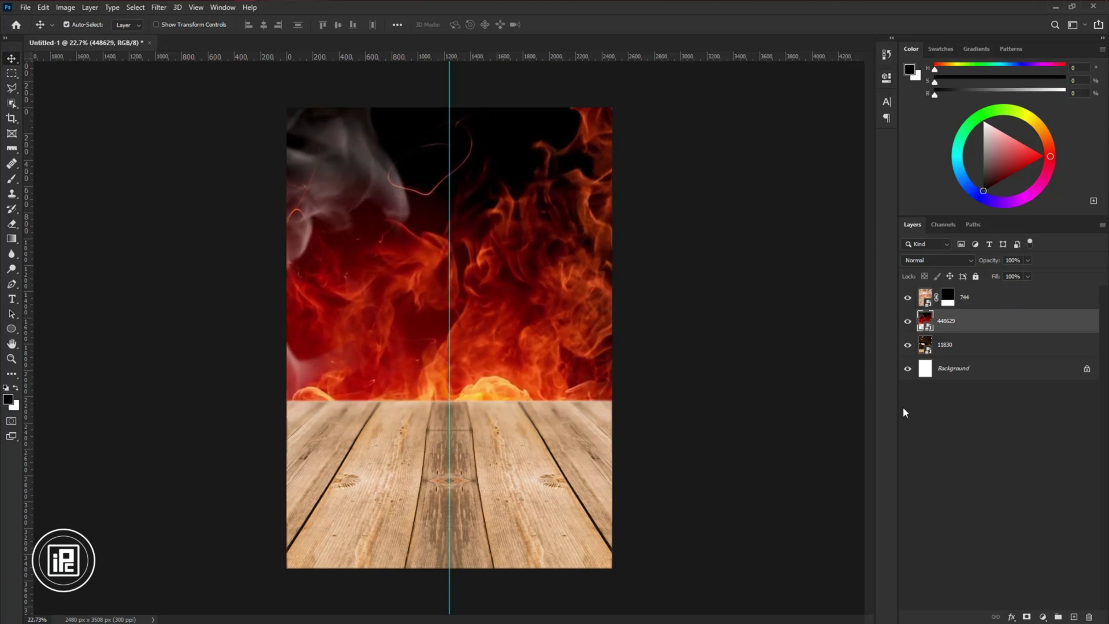
{"action": "left_click", "coordinate": [159, 7]}
{"action": "mouse_move", "coordinate": [223, 140]}
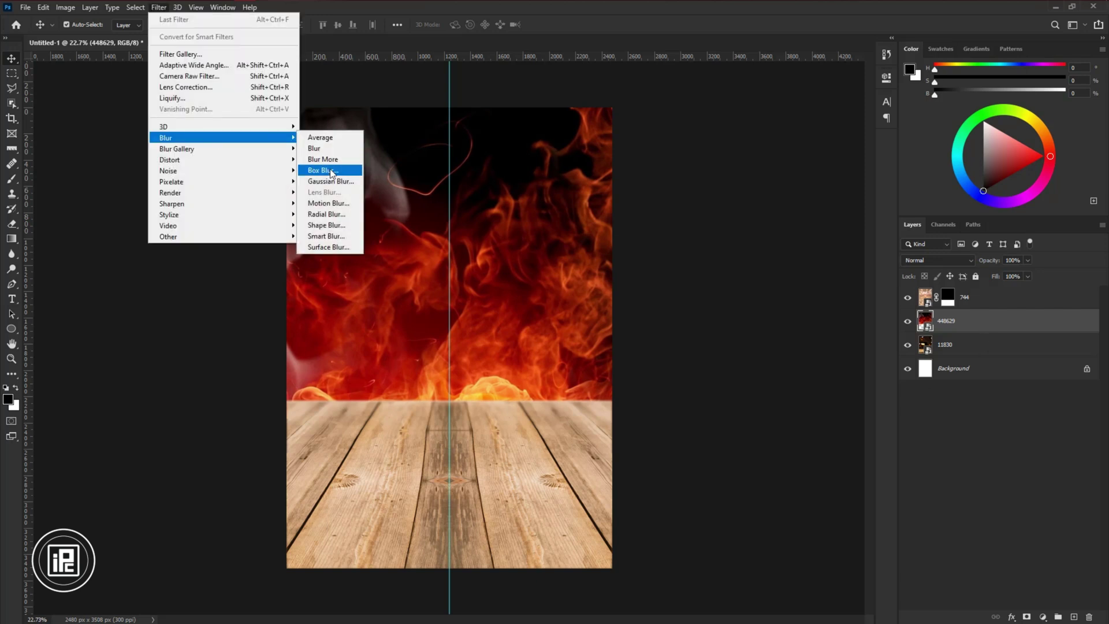
{"action": "left_click", "coordinate": [323, 171]}
{"action": "left_click_drag", "start_coordinate": [670, 312], "coordinate": [671, 315]}
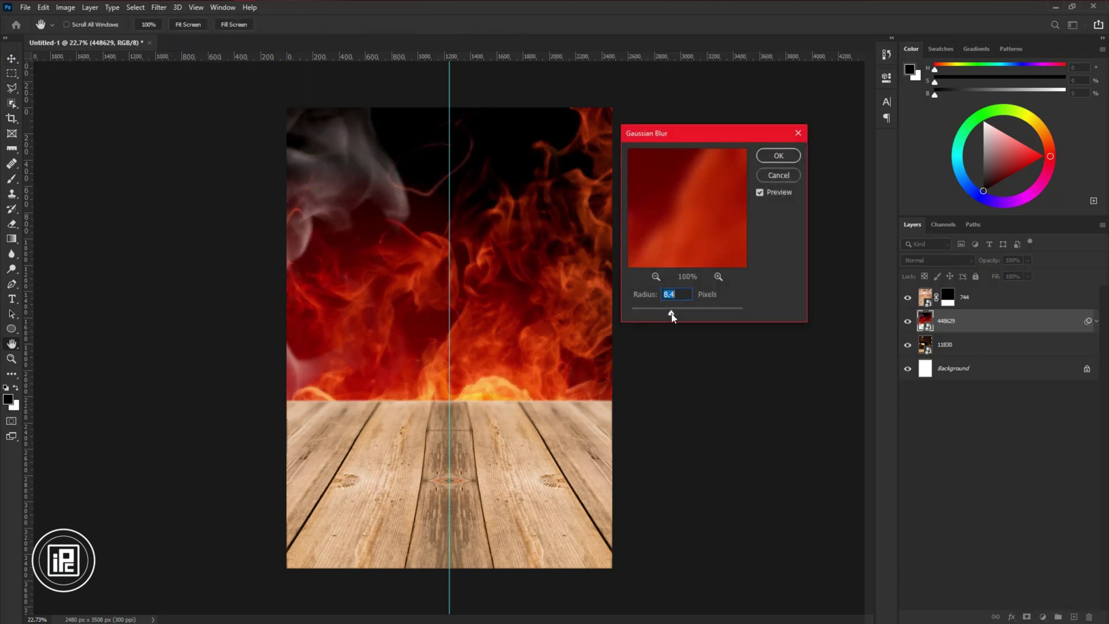
{"action": "left_click", "coordinate": [777, 156]}
{"action": "left_click", "coordinate": [1095, 321]}
{"action": "left_click", "coordinate": [1009, 306]}
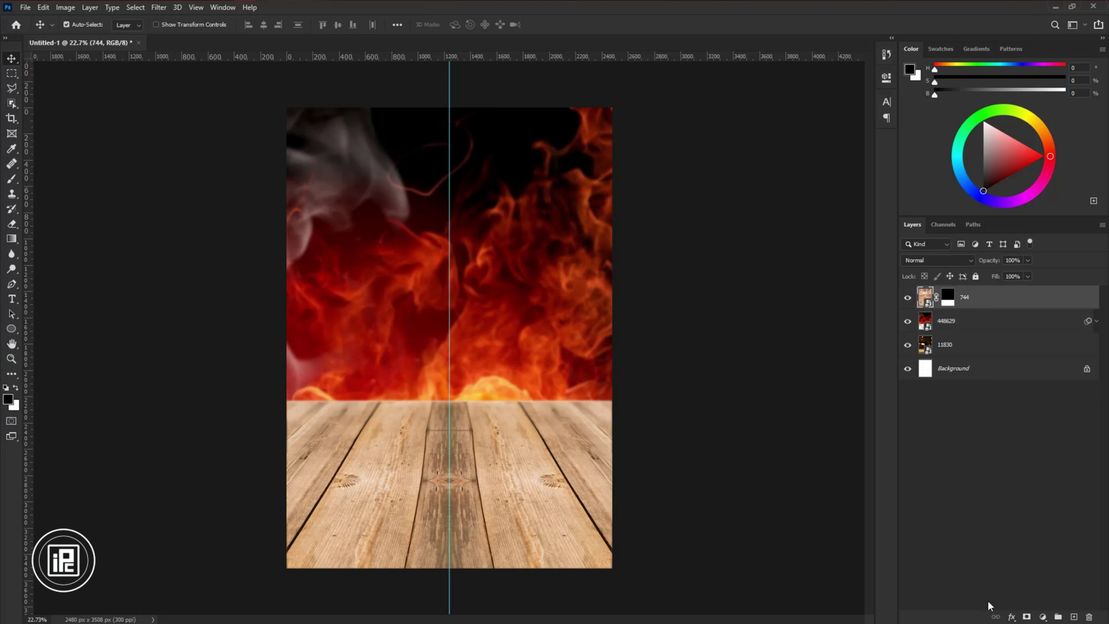
Set the blend mode of fire layer 448629 to Screen.
{"action": "left_click", "coordinate": [986, 321]}
{"action": "left_click", "coordinate": [929, 263]}
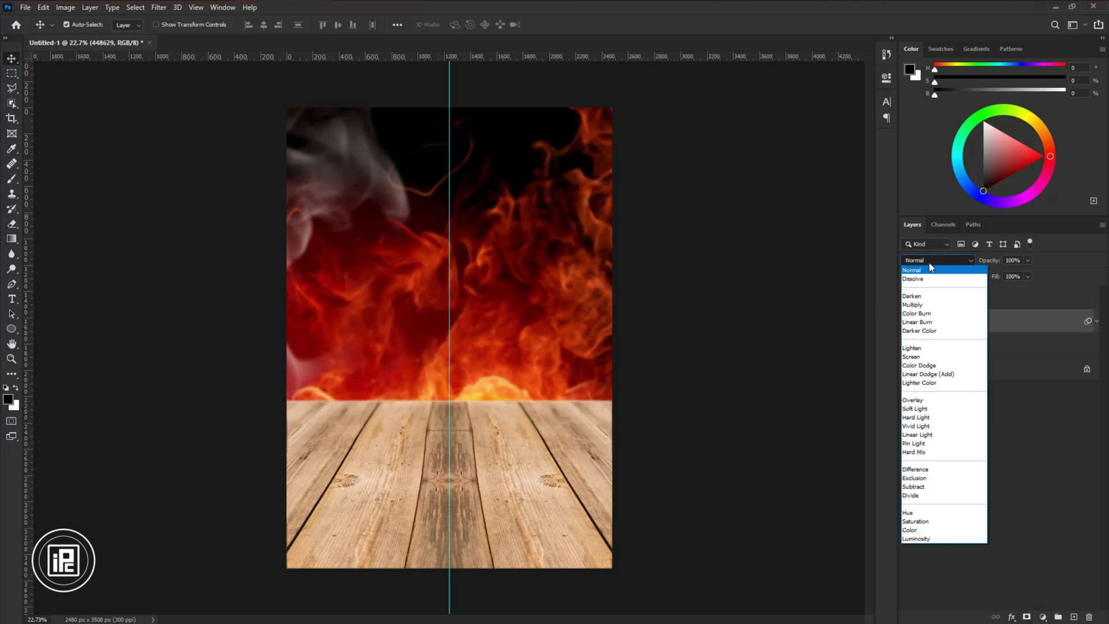
{"action": "left_click", "coordinate": [922, 357]}
Add a Levels adjustment clipped to tabletop layer 744 and adjust it to give the wood darker, richer contrast.
{"action": "left_click", "coordinate": [981, 298]}
{"action": "left_click", "coordinate": [1042, 616]}
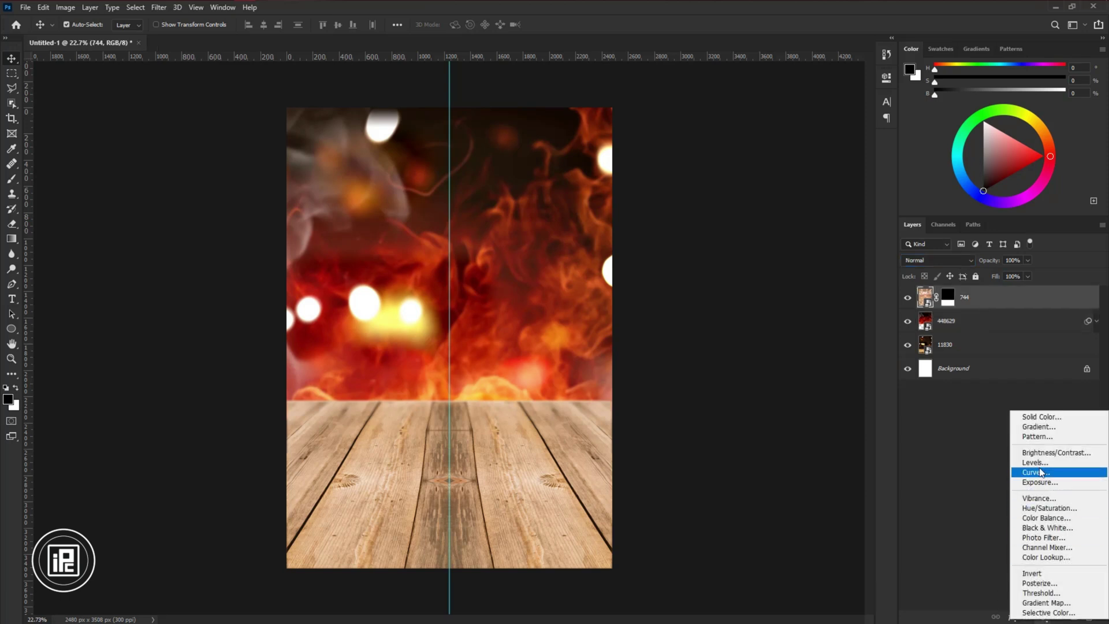
{"action": "left_click", "coordinate": [1033, 472]}
{"action": "left_click", "coordinate": [943, 316], "text": "alt"}
{"action": "key", "text": "ctrl+z"}
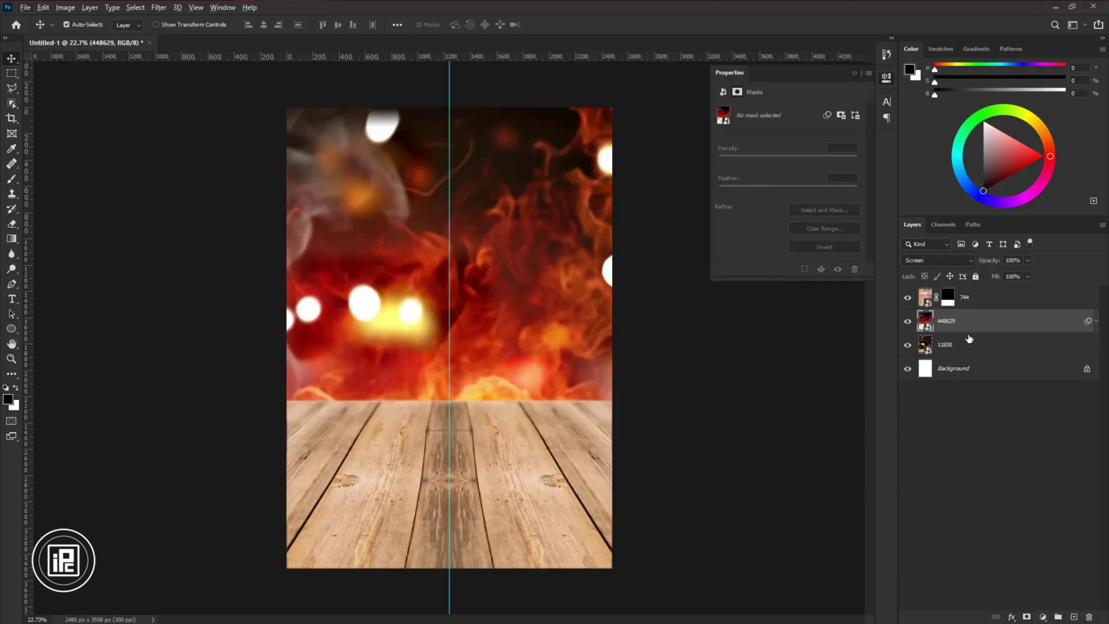
{"action": "key", "text": "ctrl+shift+z"}
{"action": "key", "text": "ctrl+shift+z"}
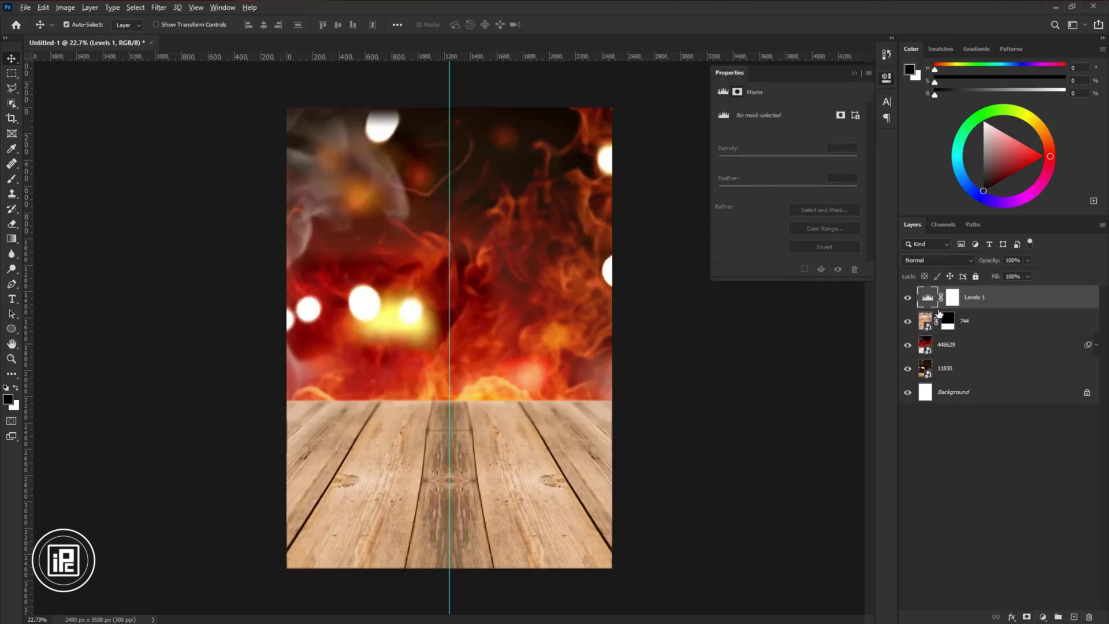
{"action": "left_click_drag", "start_coordinate": [734, 195], "coordinate": [819, 198]}
{"action": "left_click", "coordinate": [854, 73]}
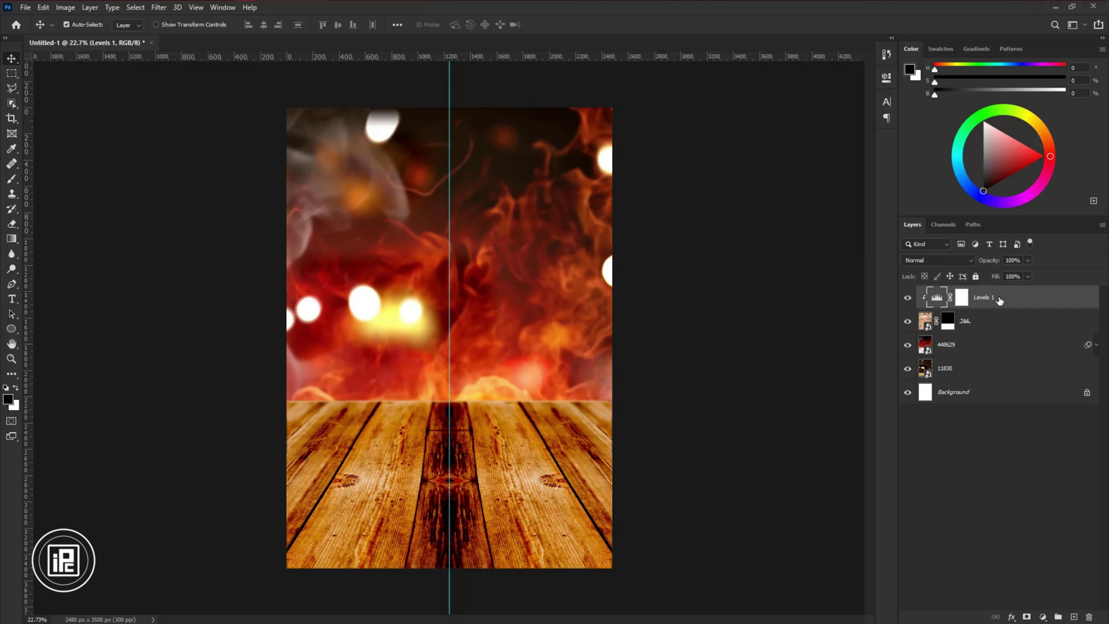
Group the Levels adjustment with the three image layers and name the group "Background".
{"action": "left_click", "coordinate": [979, 370], "text": "shift"}
{"action": "key", "text": "ctrl+g"}
{"action": "double_click", "coordinate": [954, 294]}
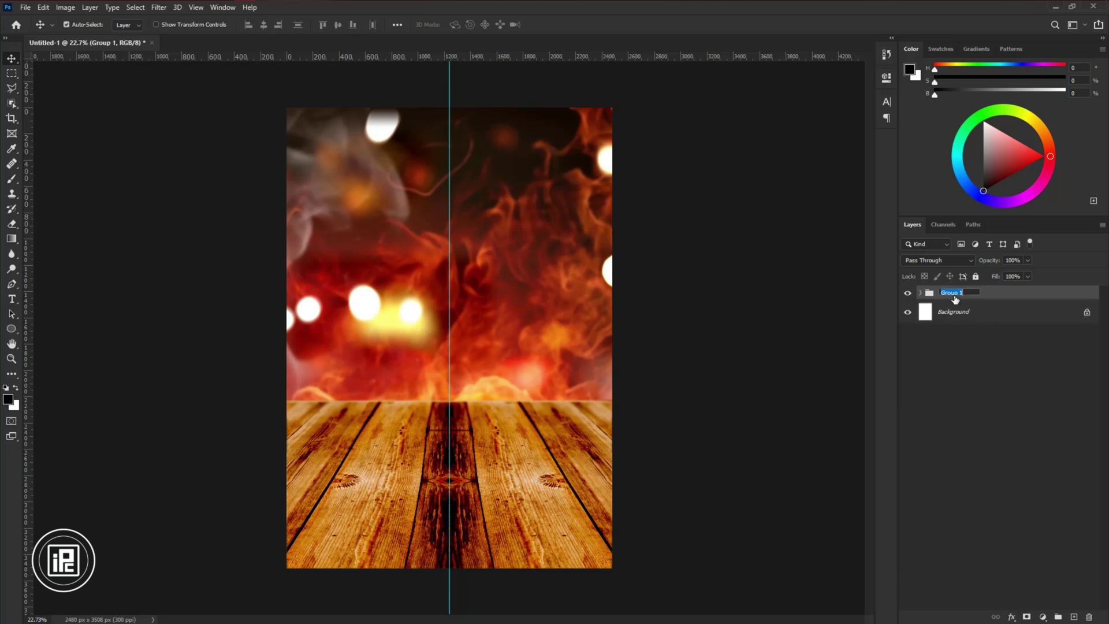
{"action": "type", "text": "Background"}
{"action": "key", "text": "Return"}
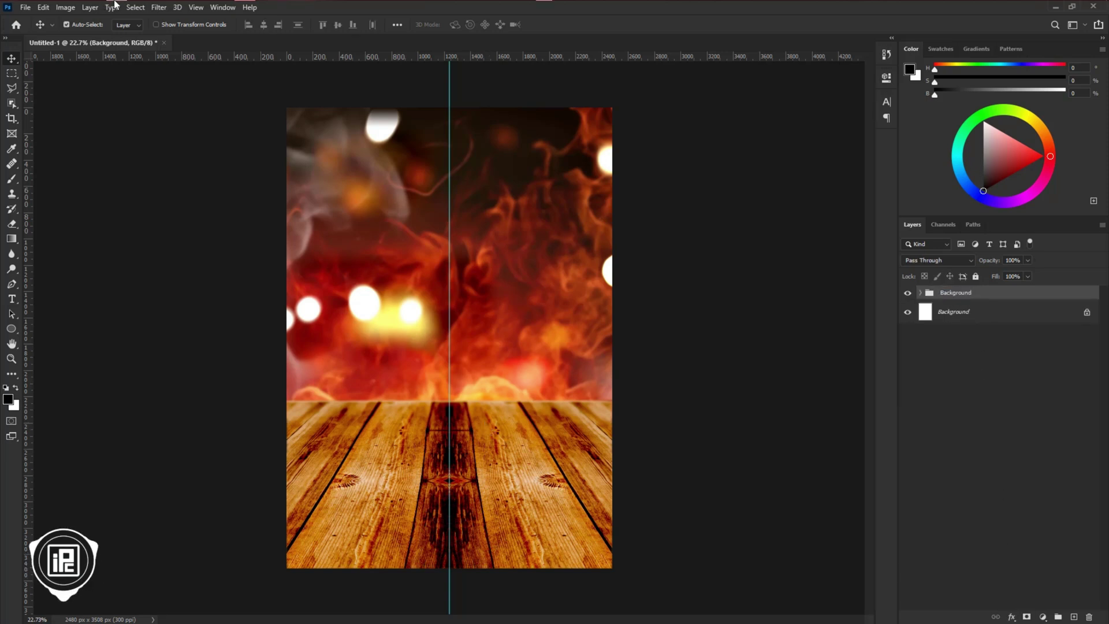
Import the fries, burger and Coca-Cola images, and place the burger centred on the tabletop at about 73% scale.
{"action": "left_click", "coordinate": [115, 4]}
{"action": "left_click", "coordinate": [494, 243]}
{"action": "left_click", "coordinate": [631, 244], "text": "shift"}
{"action": "left_click_drag", "start_coordinate": [561, 243], "coordinate": [525, 553]}
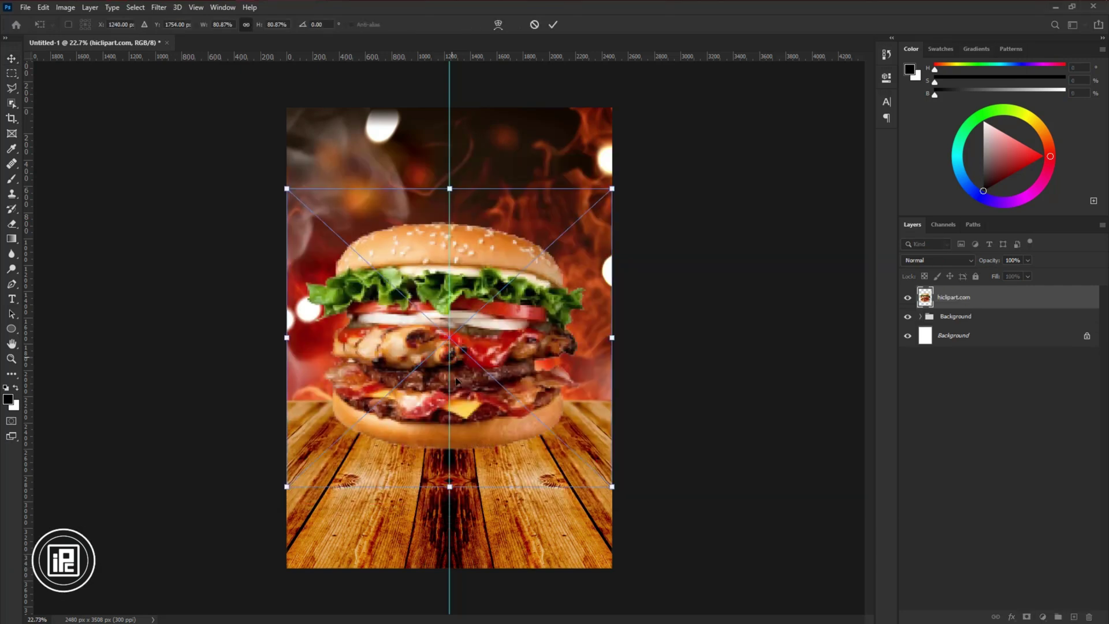
{"action": "left_click_drag", "start_coordinate": [457, 381], "coordinate": [457, 405]}
{"action": "left_click_drag", "start_coordinate": [449, 212], "coordinate": [450, 242]}
{"action": "left_click_drag", "start_coordinate": [452, 319], "coordinate": [452, 312]}
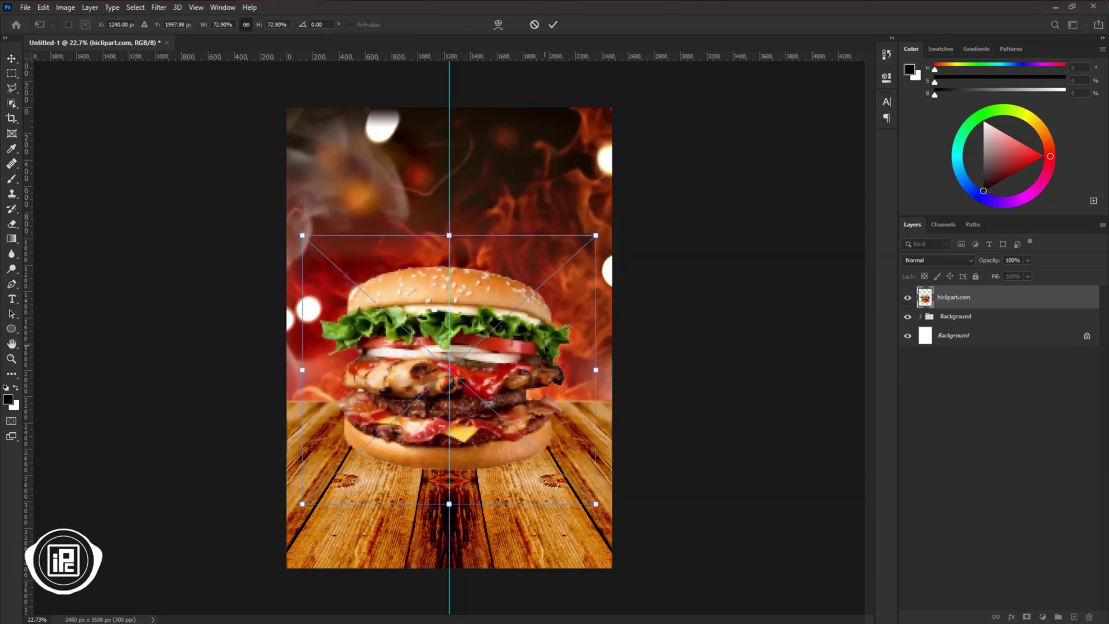
{"action": "key", "text": "Return"}
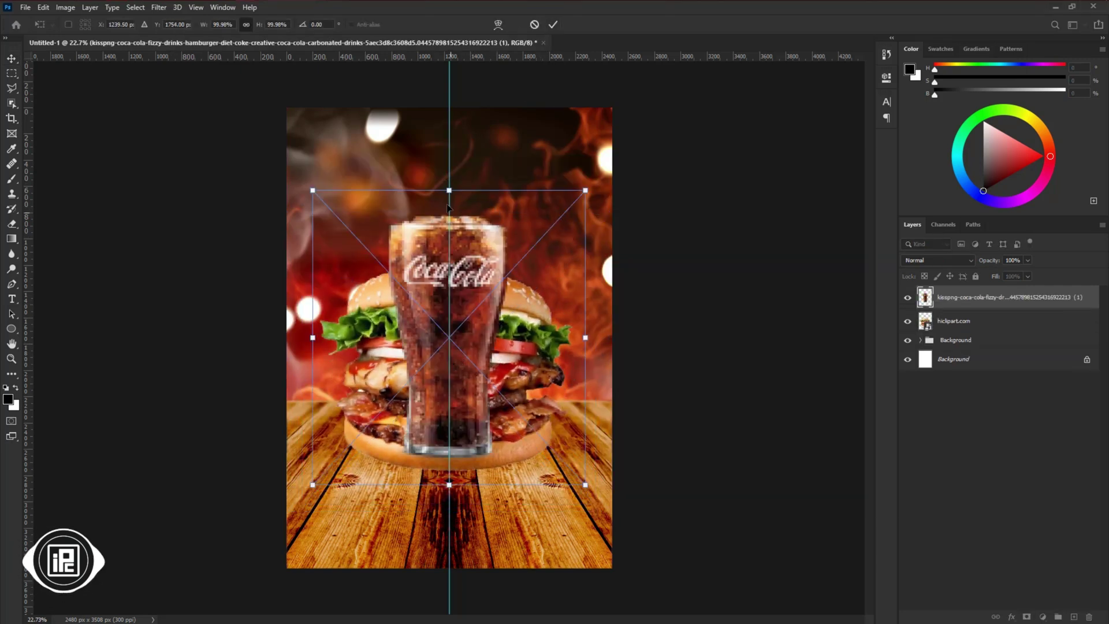
Place the Coca-Cola glass on the burger's right side, scaled to about 91% and tilted clockwise by about 18.6°.
{"action": "left_click_drag", "start_coordinate": [449, 190], "coordinate": [450, 216]}
{"action": "left_click_drag", "start_coordinate": [459, 318], "coordinate": [527, 284]}
{"action": "left_click_drag", "start_coordinate": [657, 471], "coordinate": [613, 495]}
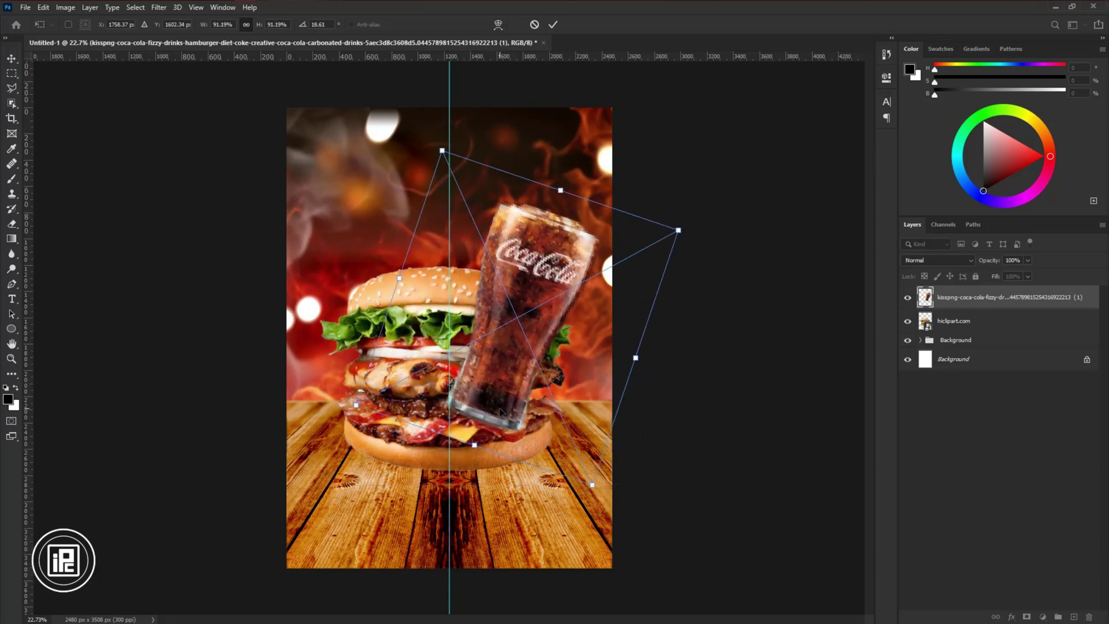
{"action": "key", "text": "Return"}
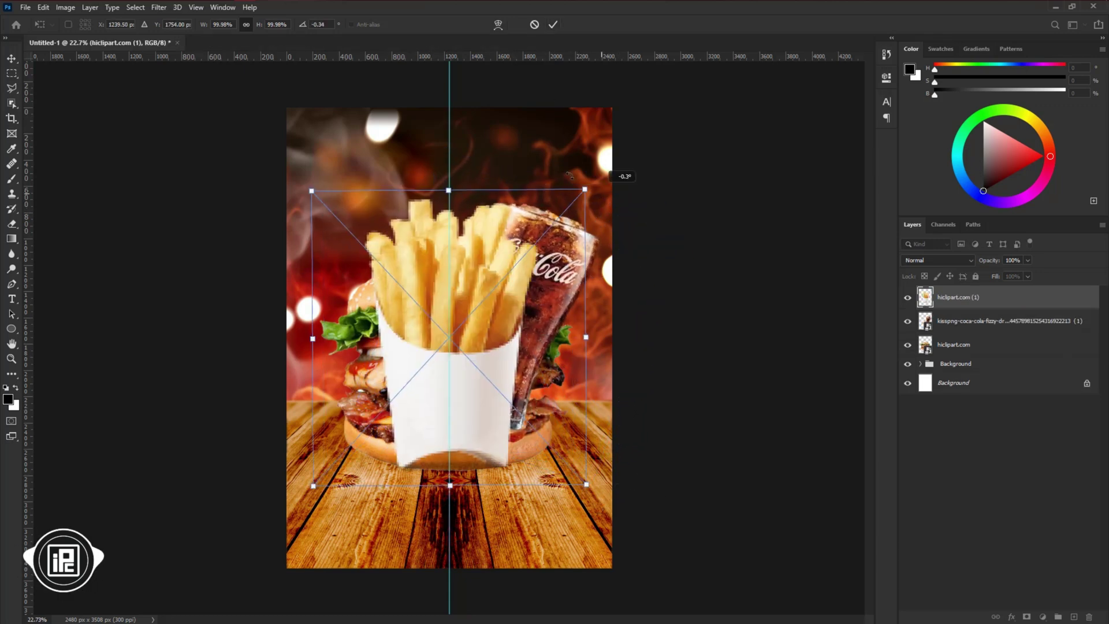
Place the fries on the burger's left side, tilted counterclockwise by about 17° and reduced in size.
{"action": "left_click_drag", "start_coordinate": [624, 176], "coordinate": [569, 132]}
{"action": "left_click_drag", "start_coordinate": [491, 358], "coordinate": [440, 339]}
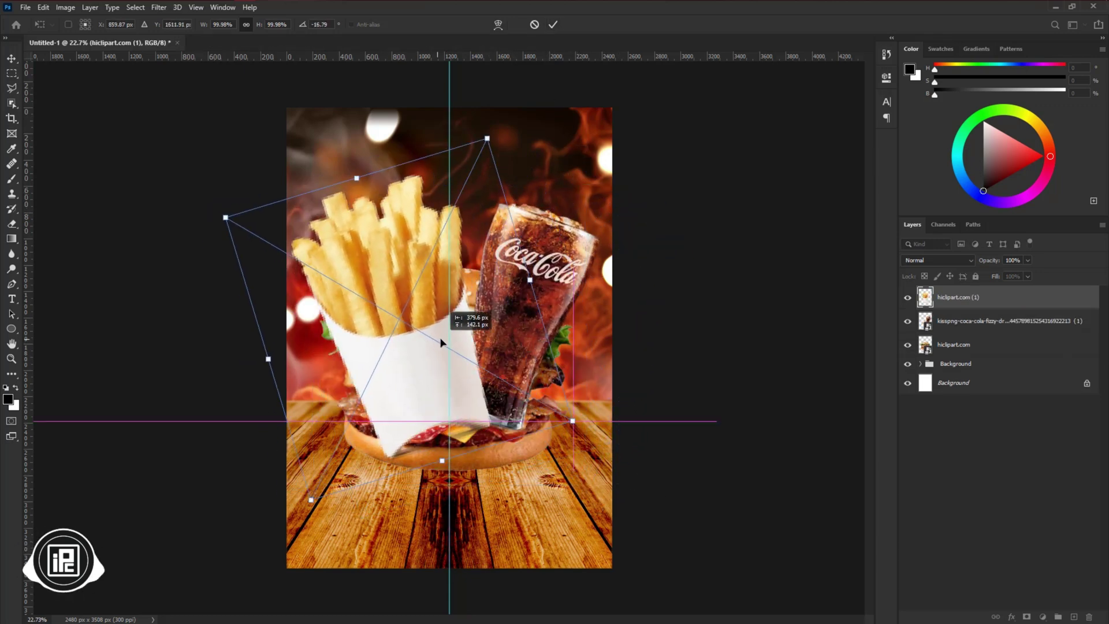
{"action": "left_click_drag", "start_coordinate": [356, 178], "coordinate": [373, 231]}
{"action": "left_click_drag", "start_coordinate": [393, 326], "coordinate": [377, 283]}
{"action": "left_click", "coordinate": [553, 25]}
Reduce the Coca-Cola glass to about 84% scale, keeping its tilt.
{"action": "left_click", "coordinate": [527, 277]}
{"action": "key", "text": "ctrl+t"}
{"action": "left_click_drag", "start_coordinate": [475, 444], "coordinate": [484, 417]}
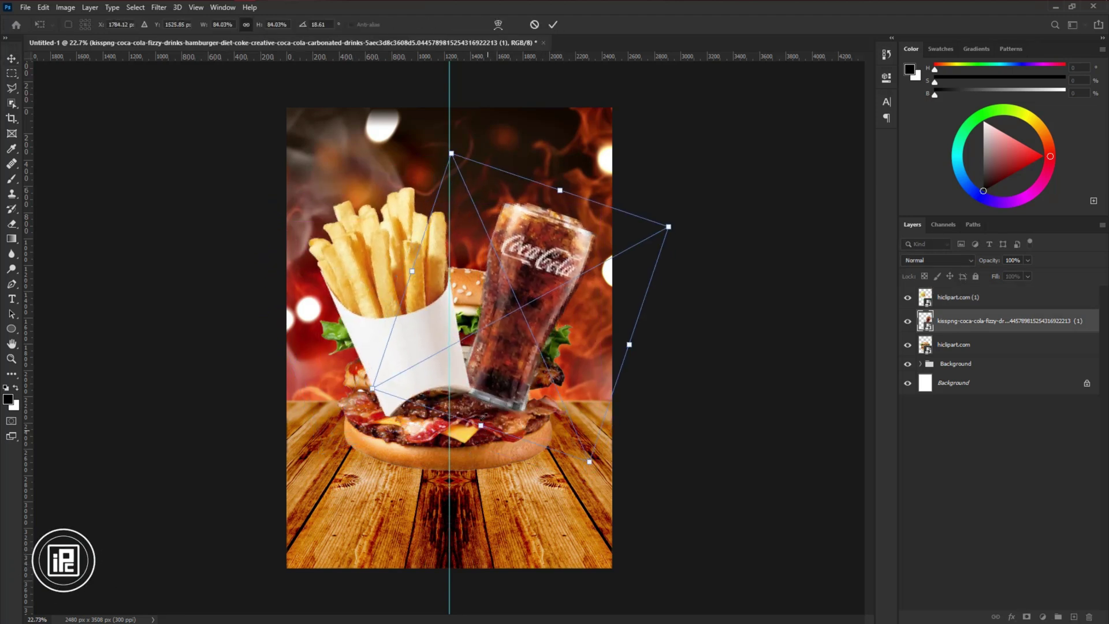
{"action": "left_click", "coordinate": [553, 25]}
Bring the burger layer in front of the fries and drink, and shift the burger slightly down.
{"action": "left_click_drag", "start_coordinate": [963, 353], "coordinate": [962, 289]}
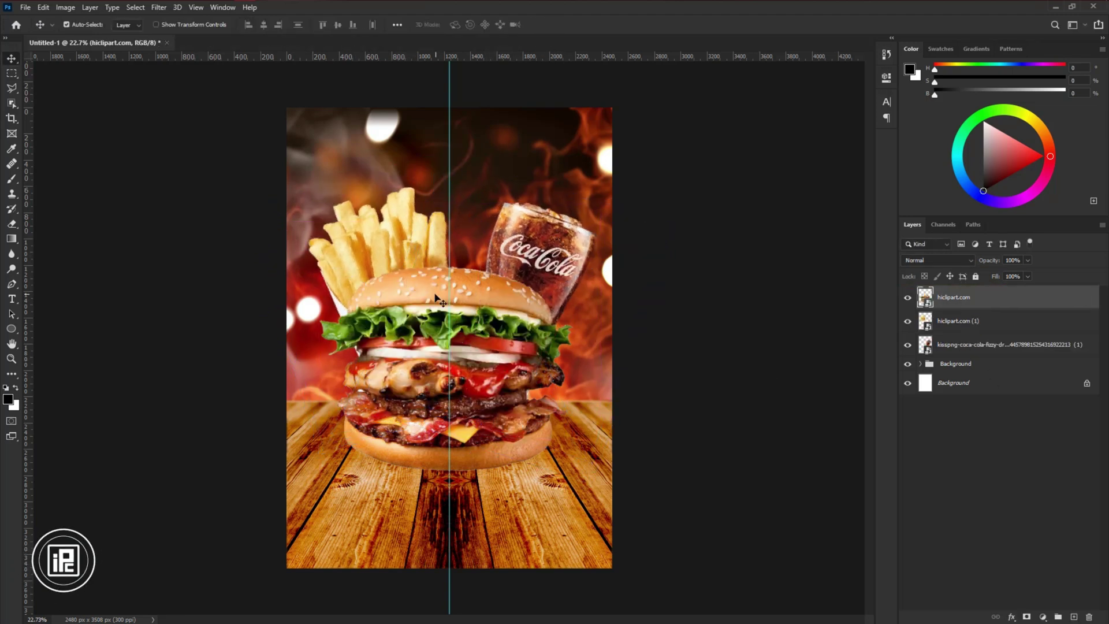
{"action": "left_click_drag", "start_coordinate": [431, 310], "coordinate": [433, 311]}
{"action": "key", "text": "shift+Down"}
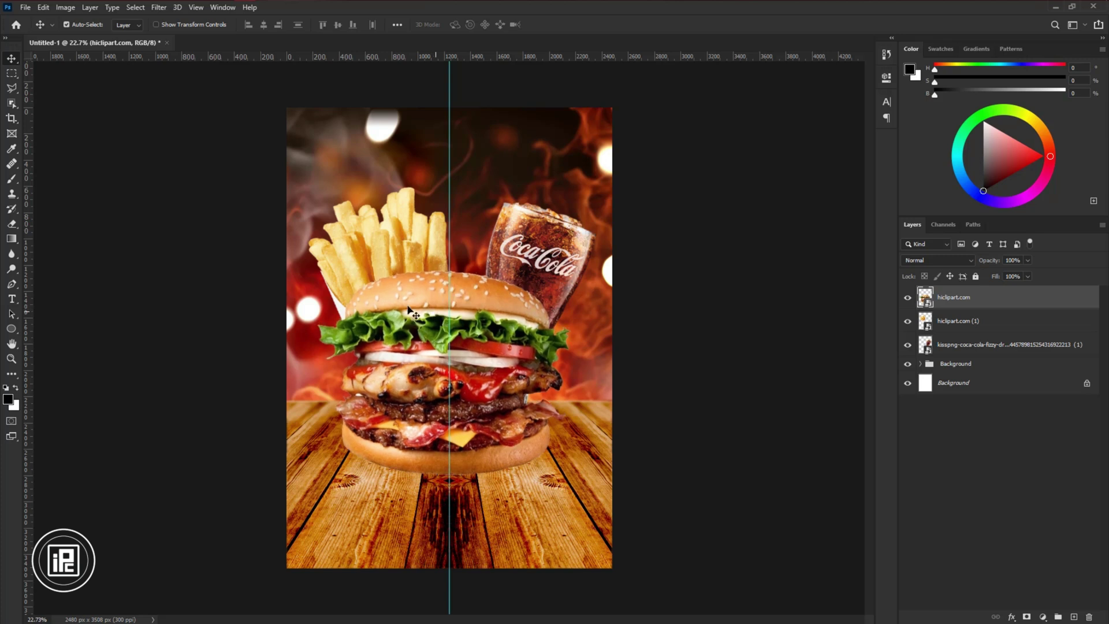
Select the burger, fries and drink layers and shift them down together by a small distance.
{"action": "left_click", "coordinate": [406, 268], "text": "shift"}
{"action": "left_click", "coordinate": [529, 251], "text": "shift"}
{"action": "key", "text": "shift+Down"}
{"action": "key", "text": "shift+Down"}
{"action": "key", "text": "shift+Down"}
{"action": "key", "text": "shift+Down"}
{"action": "key", "text": "shift+Down"}
{"action": "key", "text": "shift+Down"}
{"action": "key", "text": "shift+Down"}
{"action": "key", "text": "shift+Down"}
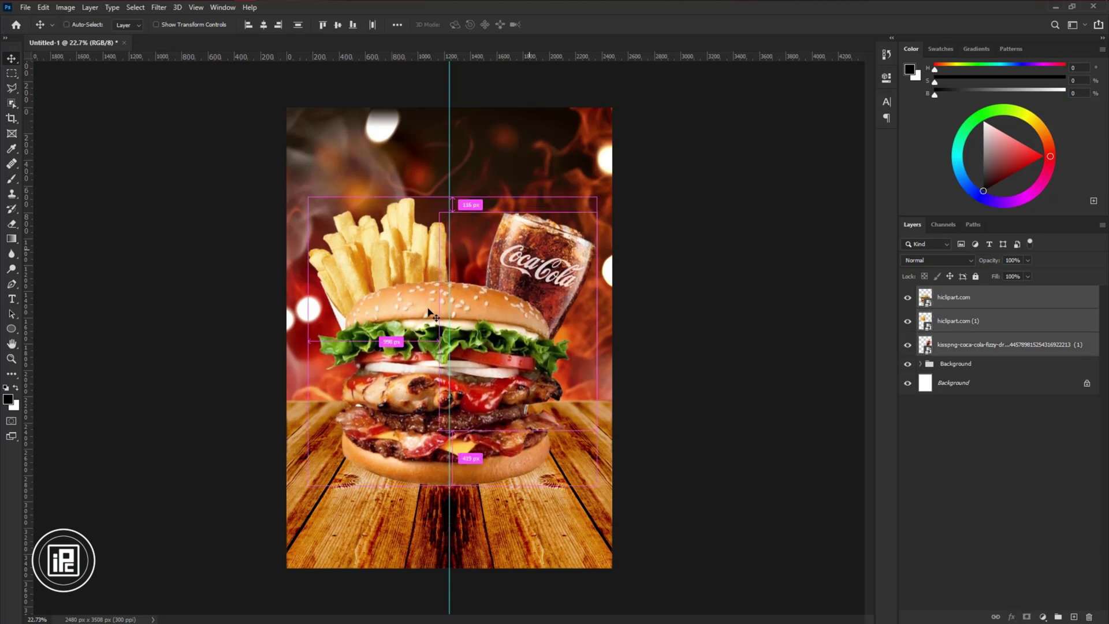
Squash the burger slightly from the top, and nudge the fries to the left and the Coca-Cola to the right.
{"action": "left_click", "coordinate": [664, 341]}
{"action": "left_click", "coordinate": [476, 340]}
{"action": "key", "text": "ctrl+t"}
{"action": "left_click_drag", "start_coordinate": [449, 238], "coordinate": [382, 274]}
{"action": "left_click", "coordinate": [552, 25]}
{"action": "left_click_drag", "start_coordinate": [507, 267], "coordinate": [512, 269]}
{"action": "left_click", "coordinate": [526, 414]}
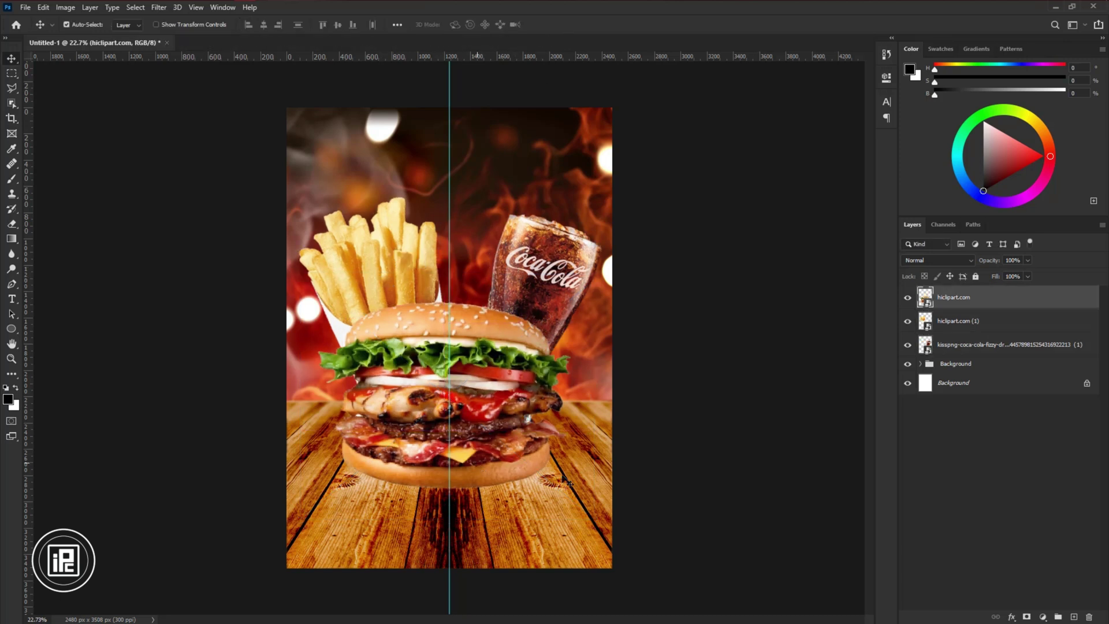
Add a new layer above the Background group and paint the flyer's bottom edge with dark red sampled from the background.
{"action": "left_click", "coordinate": [969, 368]}
{"action": "left_click", "coordinate": [1072, 616]}
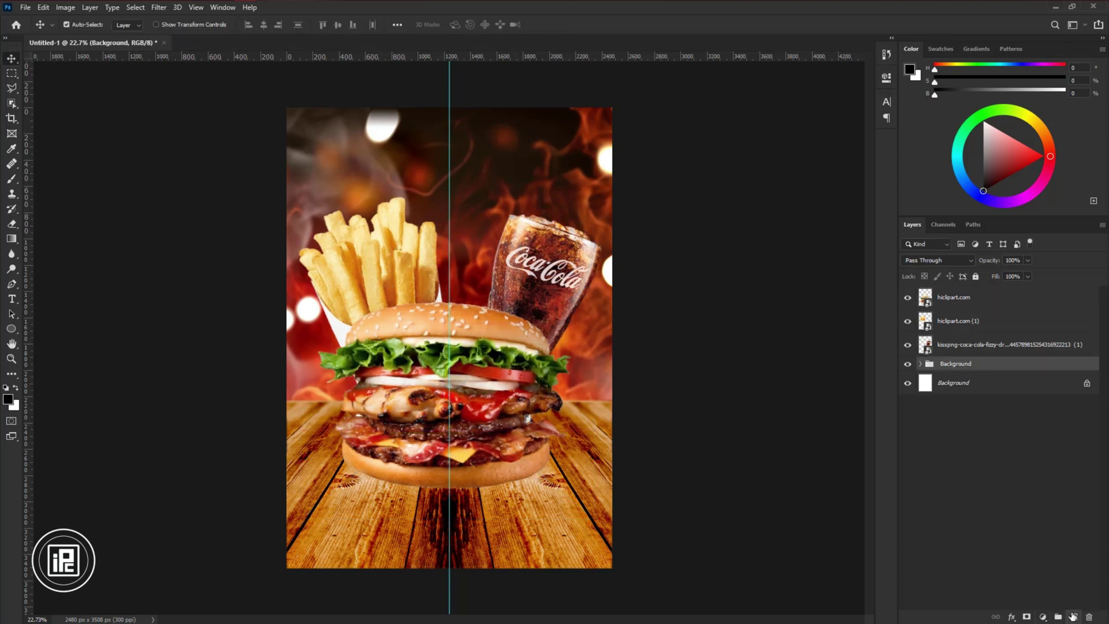
{"action": "left_click", "coordinate": [11, 179]}
{"action": "left_click", "coordinate": [304, 336], "text": "alt"}
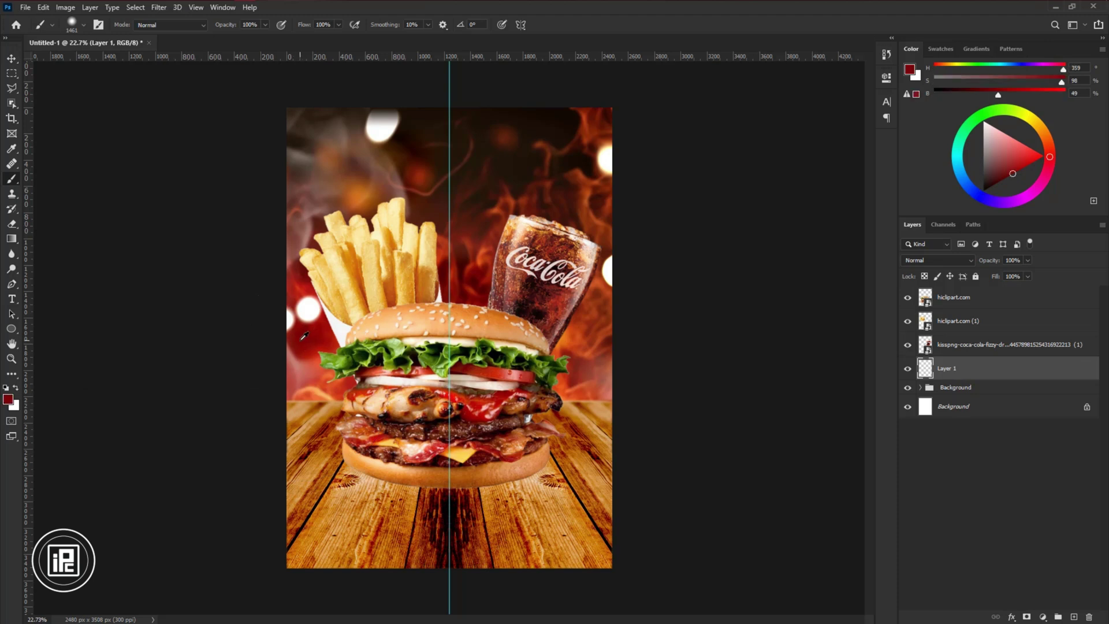
{"action": "mouse_move", "coordinate": [357, 524]}
{"action": "left_mouse_down"}
{"action": "mouse_move", "coordinate": [712, 563]}
{"action": "mouse_move", "coordinate": [754, 539]}
{"action": "left_mouse_up"}
Add another layer, paint dark red across the top of the flyer, and blend it as Overlay with 68% fill.
{"action": "left_click", "coordinate": [1073, 616]}
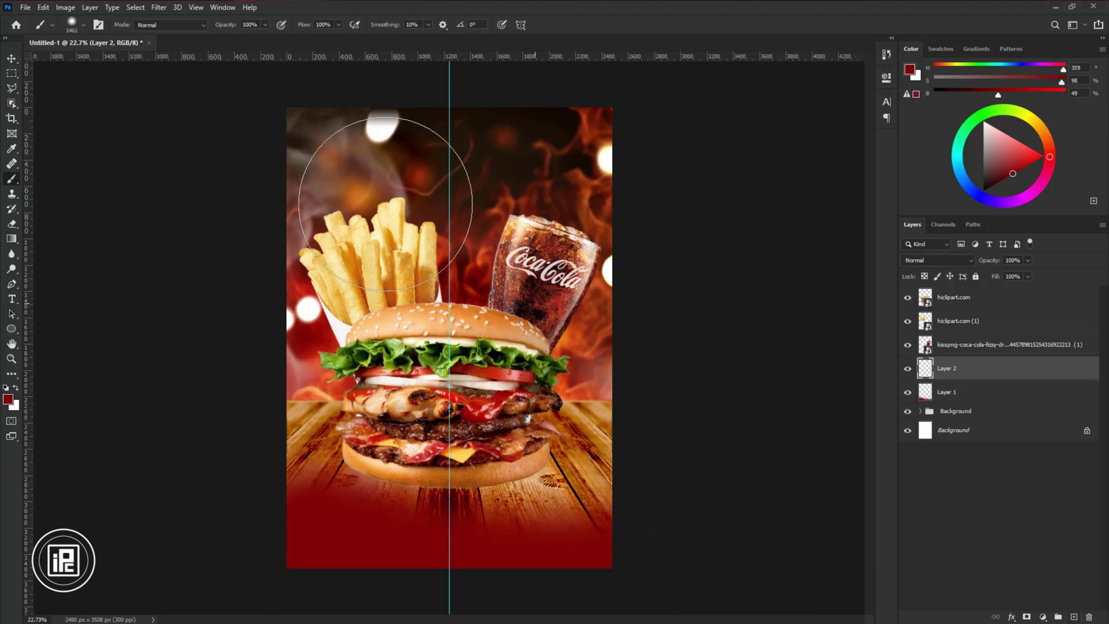
{"action": "mouse_move", "coordinate": [254, 173]}
{"action": "left_mouse_down"}
{"action": "mouse_move", "coordinate": [783, 206]}
{"action": "mouse_move", "coordinate": [754, 194]}
{"action": "left_mouse_up"}
{"action": "key", "text": "v"}
{"action": "left_click", "coordinate": [936, 260]}
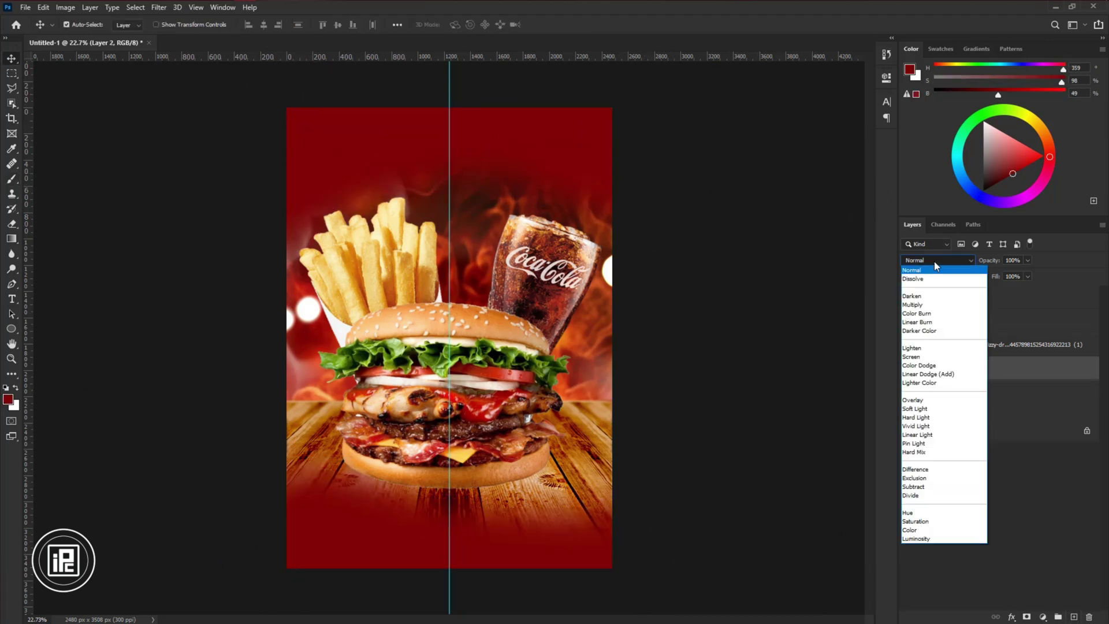
{"action": "left_click", "coordinate": [912, 401]}
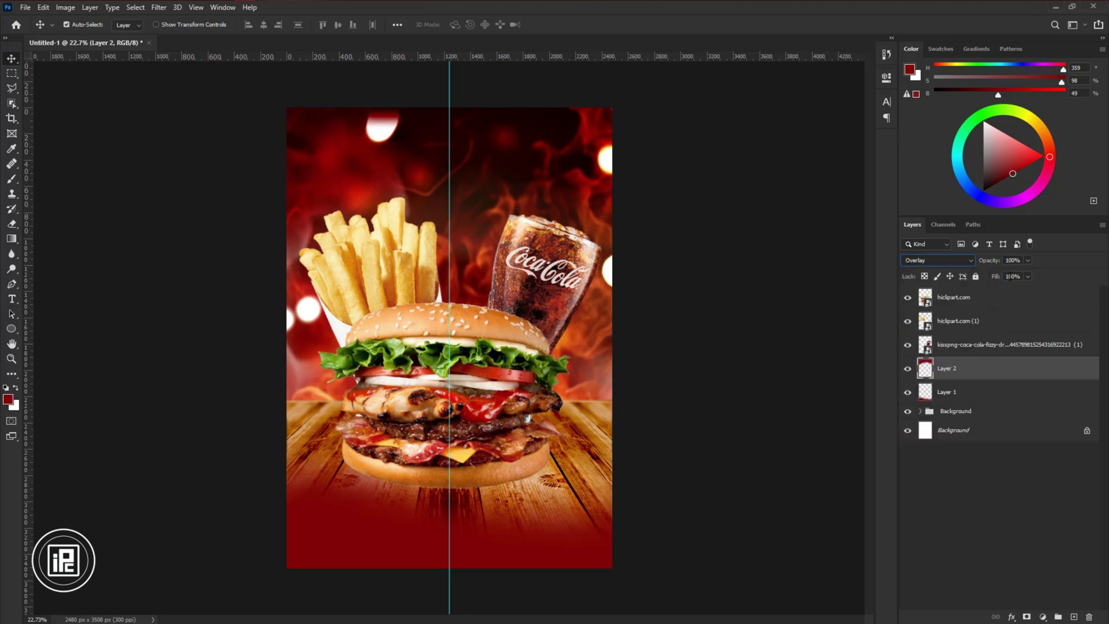
{"action": "left_click_drag", "start_coordinate": [995, 278], "coordinate": [977, 277]}
Set the bottom red paint layer (Layer 1) to Soft Light and lower its fill strongly.
{"action": "left_click", "coordinate": [959, 392]}
{"action": "left_click", "coordinate": [937, 260]}
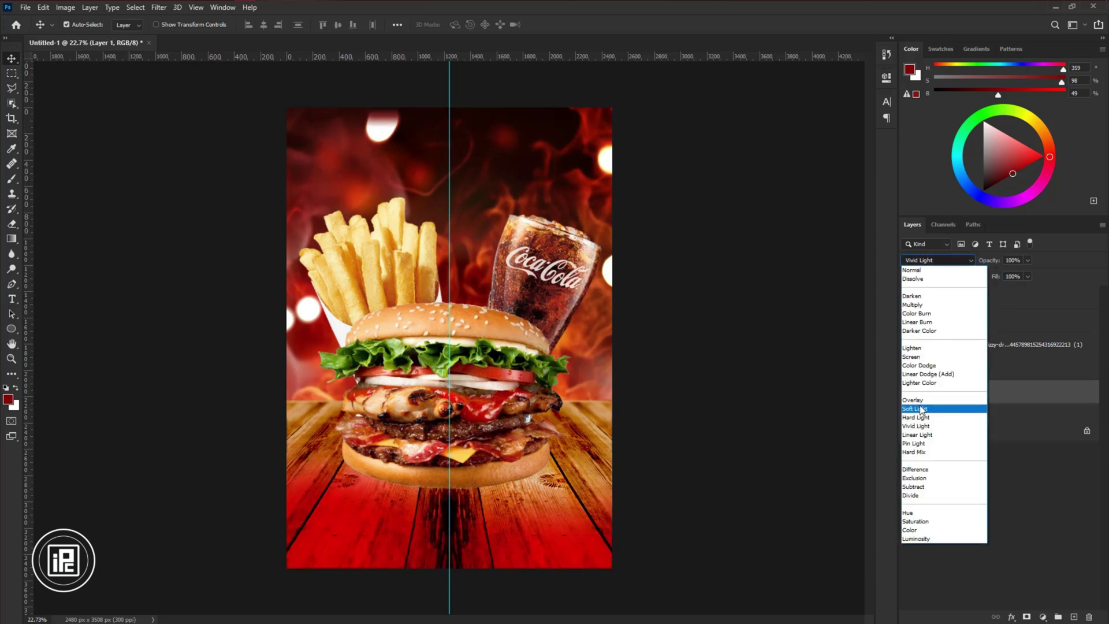
{"action": "left_click", "coordinate": [918, 412]}
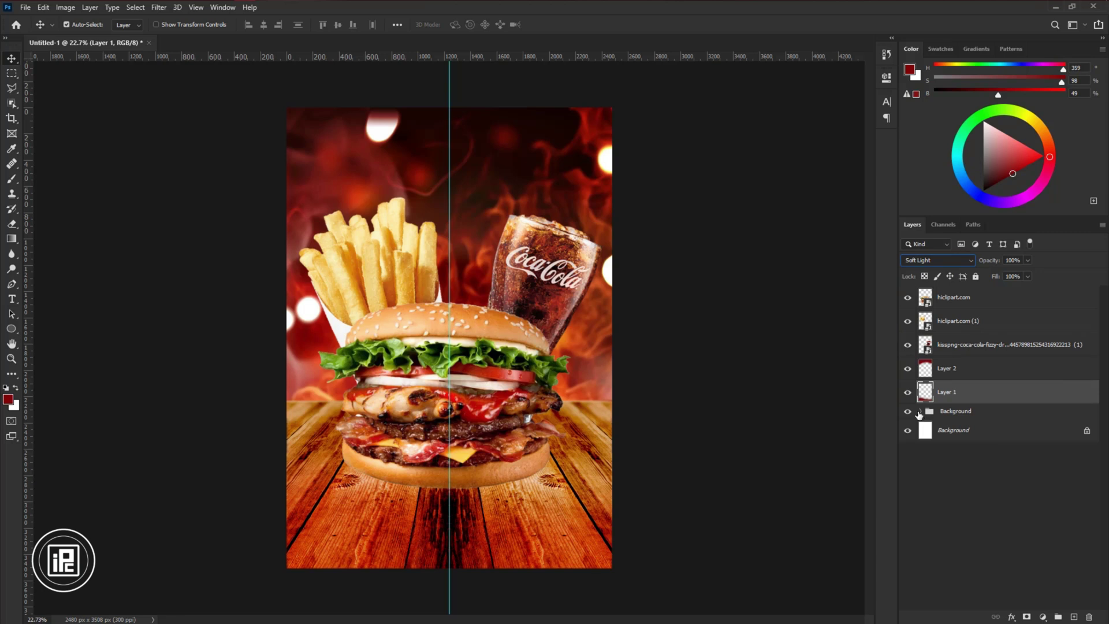
{"action": "left_click_drag", "start_coordinate": [993, 279], "coordinate": [944, 283]}
Add a layer above Layer 2 and paint one large soft dab of very dark red, brightness 22%, behind the burger's lower half.
{"action": "left_click", "coordinate": [981, 377]}
{"action": "left_click", "coordinate": [1074, 617]}
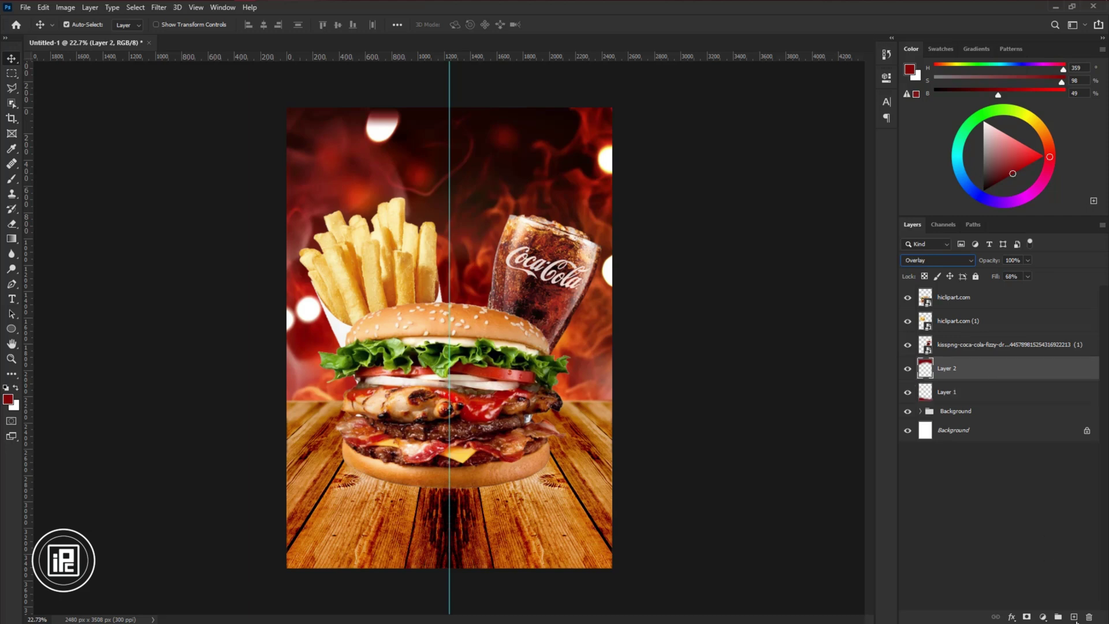
{"action": "key", "text": "b"}
{"action": "left_click", "coordinate": [412, 424]}
{"action": "key", "text": "ctrl+z"}
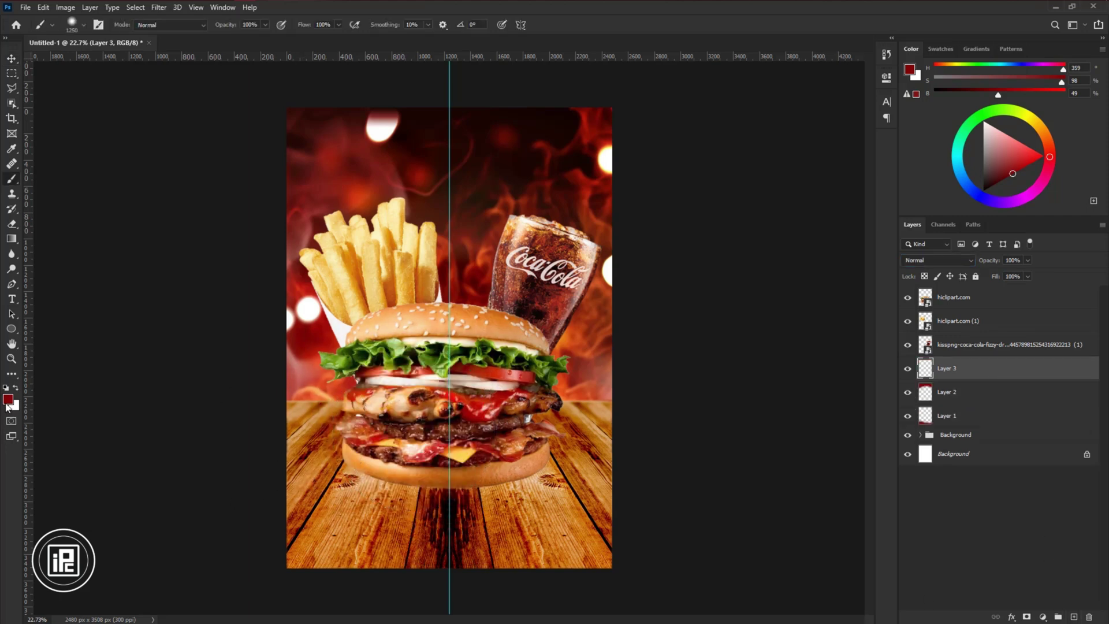
{"action": "left_click", "coordinate": [8, 399]}
{"action": "left_click_drag", "start_coordinate": [543, 239], "coordinate": [559, 261]}
{"action": "left_click", "coordinate": [659, 148]}
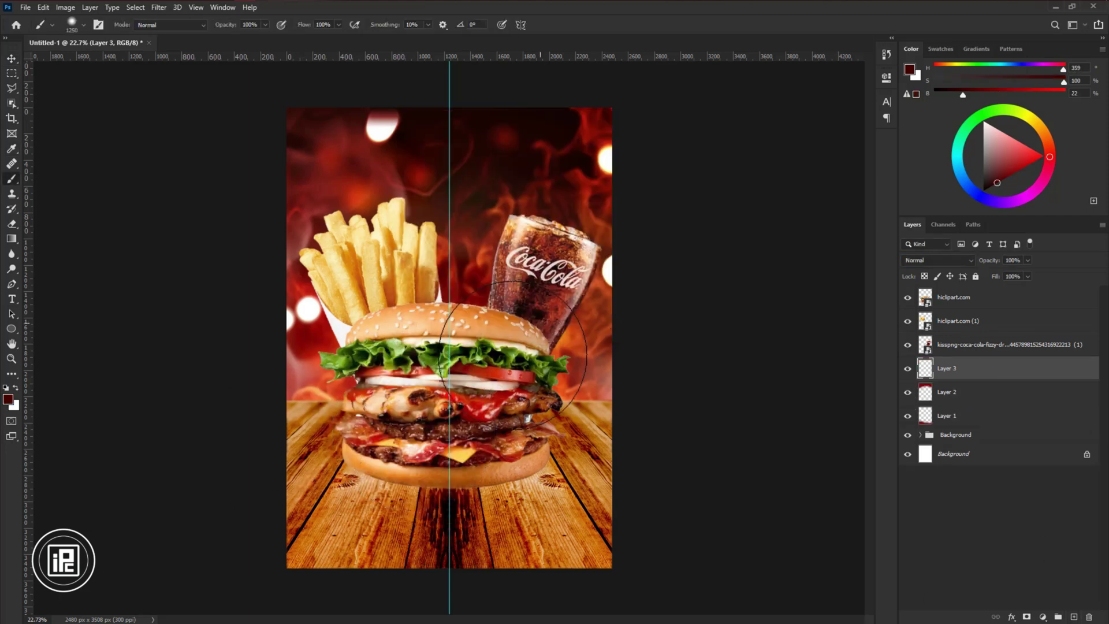
{"action": "left_click", "coordinate": [450, 446]}
Flatten the dark dab to about 44% height and stretch it widely across the burger's base.
{"action": "left_click", "coordinate": [12, 58]}
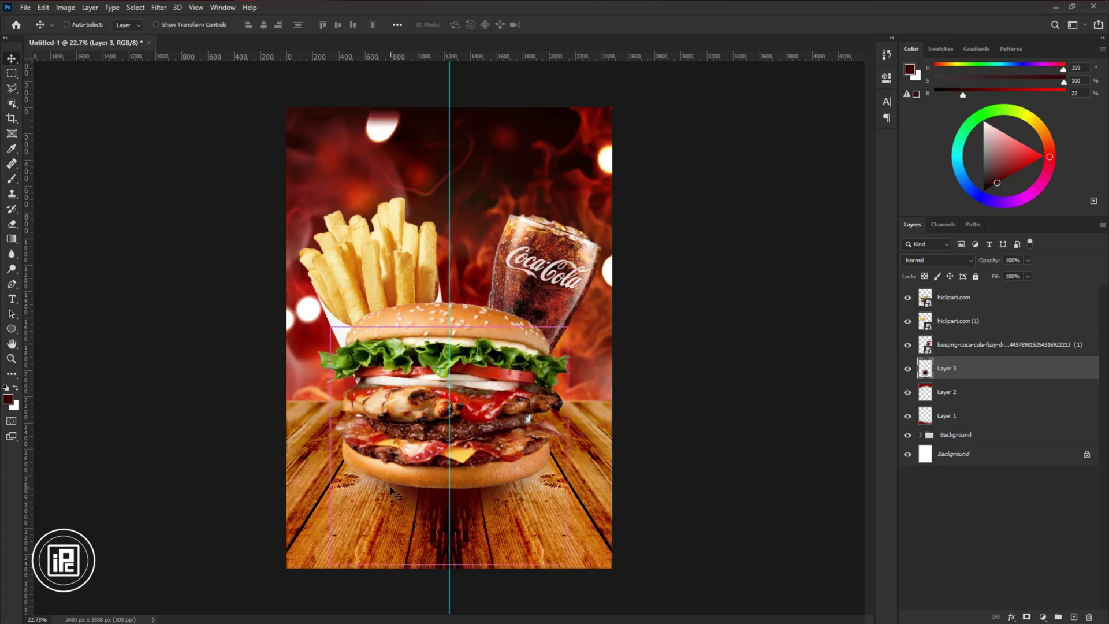
{"action": "left_click_drag", "start_coordinate": [450, 564], "coordinate": [450, 431]}
{"action": "left_click_drag", "start_coordinate": [552, 372], "coordinate": [578, 476]}
{"action": "left_click", "coordinate": [562, 468], "text": "alt"}
{"action": "key", "text": "ctrl+z"}
{"action": "key", "text": "ctrl+z"}
{"action": "left_click_drag", "start_coordinate": [303, 461], "coordinate": [478, 459]}
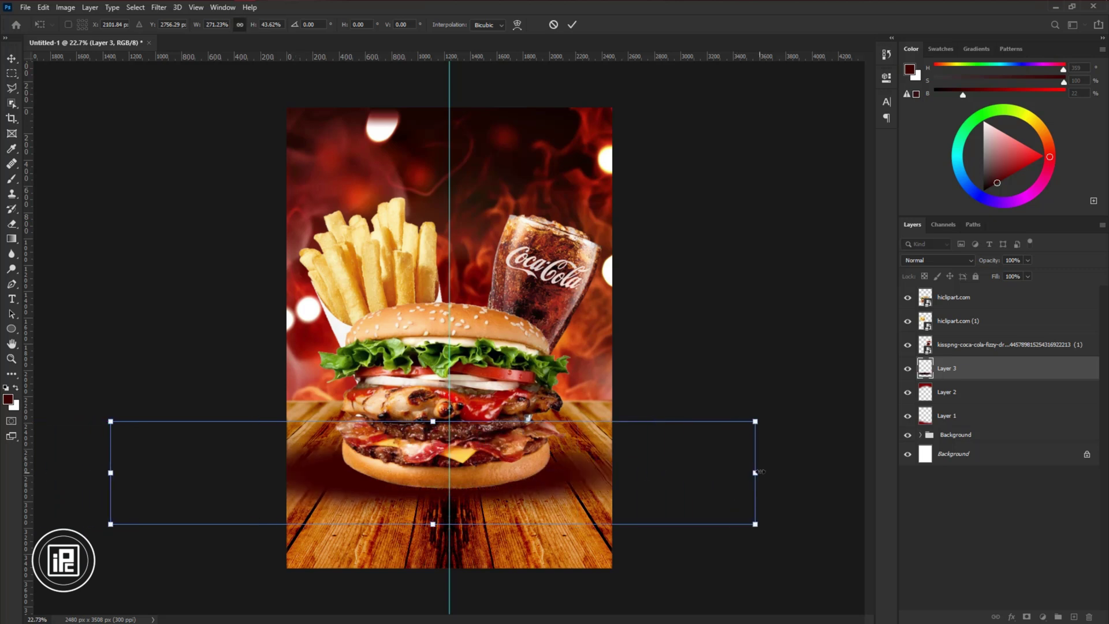
Narrow the stretched shadow, centre it beneath the bottom bun, and set its fill to 80%.
{"action": "left_click_drag", "start_coordinate": [758, 472], "coordinate": [687, 473]}
{"action": "left_click_drag", "start_coordinate": [572, 494], "coordinate": [544, 488]}
{"action": "left_click_drag", "start_coordinate": [653, 467], "coordinate": [630, 468]}
{"action": "left_click_drag", "start_coordinate": [569, 484], "coordinate": [577, 484]}
{"action": "left_click", "coordinate": [572, 25]}
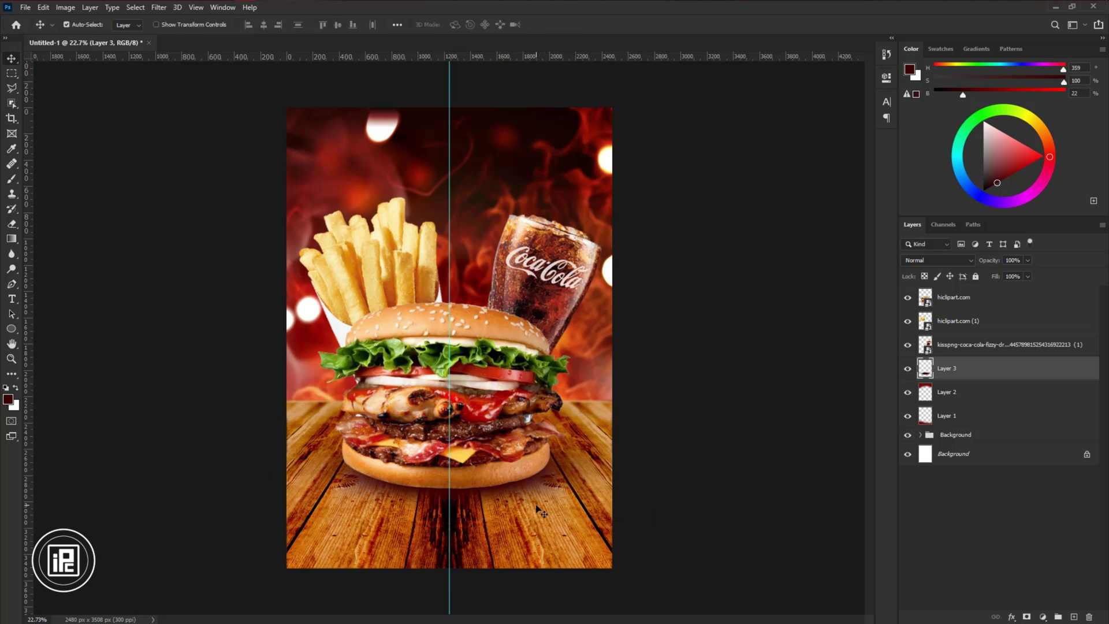
{"action": "left_click_drag", "start_coordinate": [993, 277], "coordinate": [981, 282]}
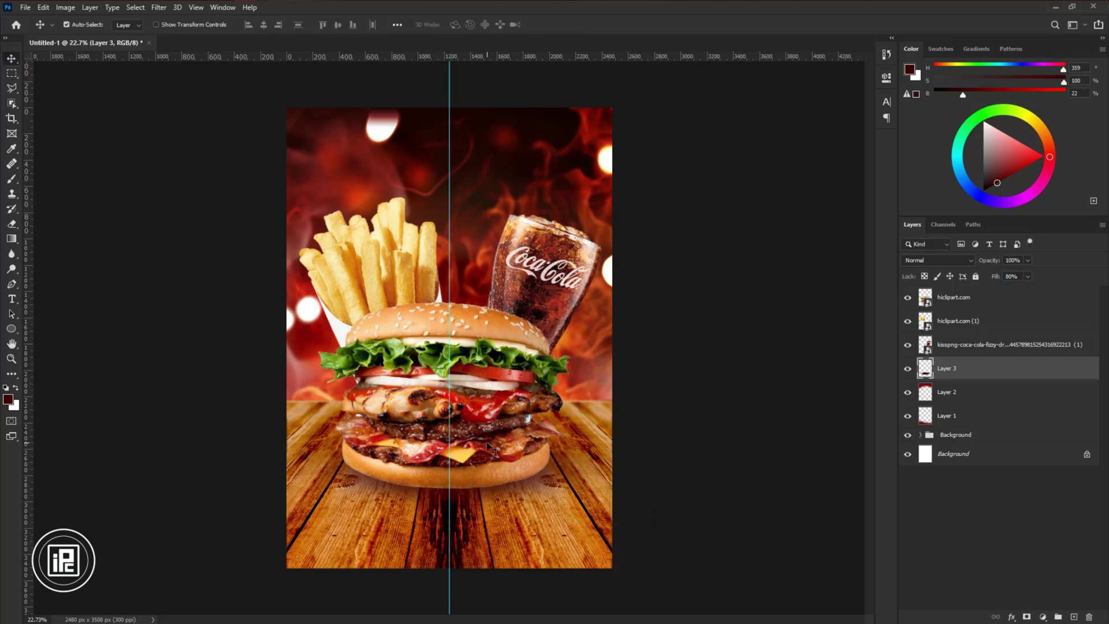
Nudge the fries, drink and shadow layers slightly down, and lower the burger slightly to sit on the shadow.
{"action": "left_click", "coordinate": [399, 272], "text": "shift"}
{"action": "left_click", "coordinate": [553, 279], "text": "shift"}
{"action": "left_click_drag", "start_coordinate": [554, 278], "coordinate": [553, 283]}
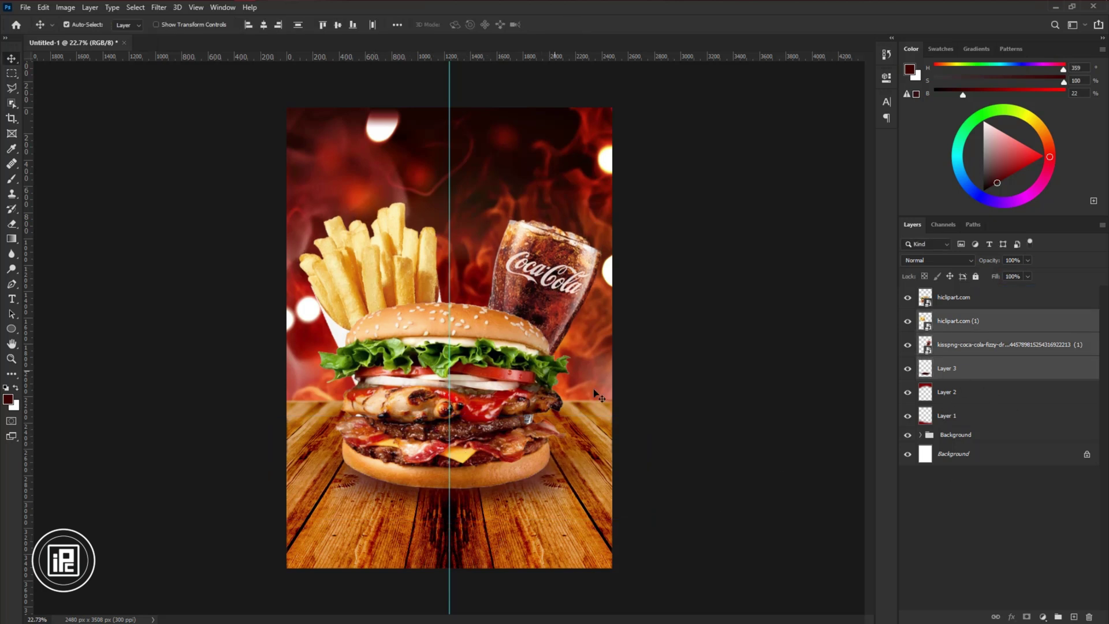
{"action": "left_click_drag", "start_coordinate": [496, 405], "coordinate": [496, 414]}
{"action": "left_click", "coordinate": [706, 347]}
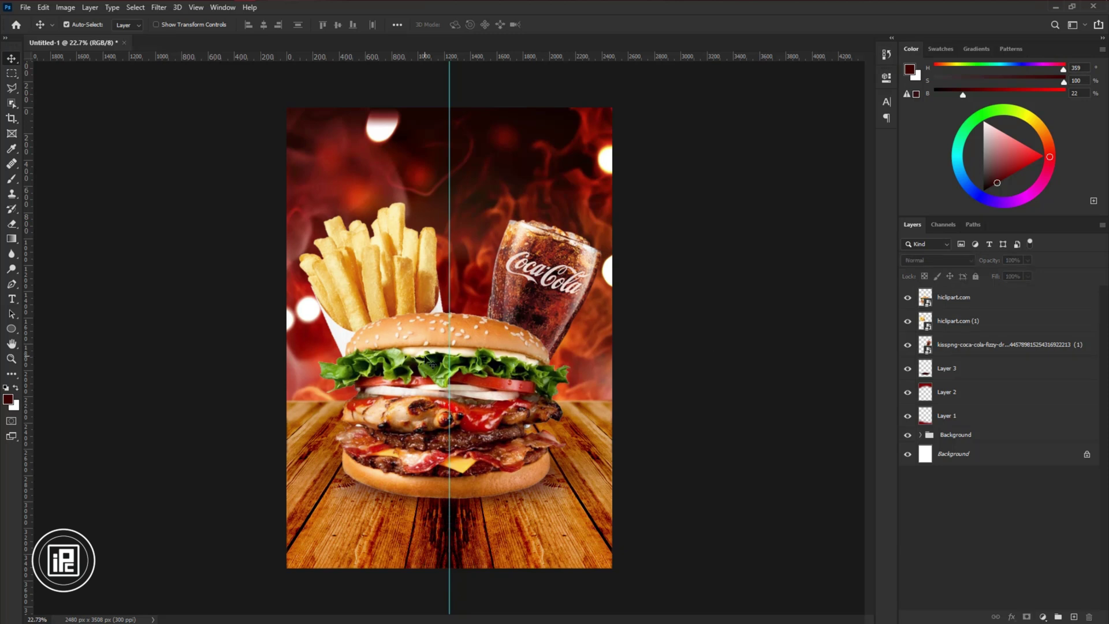
Add a Vibrance adjustment of +100 clipped to the Coca-Cola, and clip copies of it to the fries and the burger.
{"action": "left_click", "coordinate": [995, 346]}
{"action": "left_click", "coordinate": [1040, 498]}
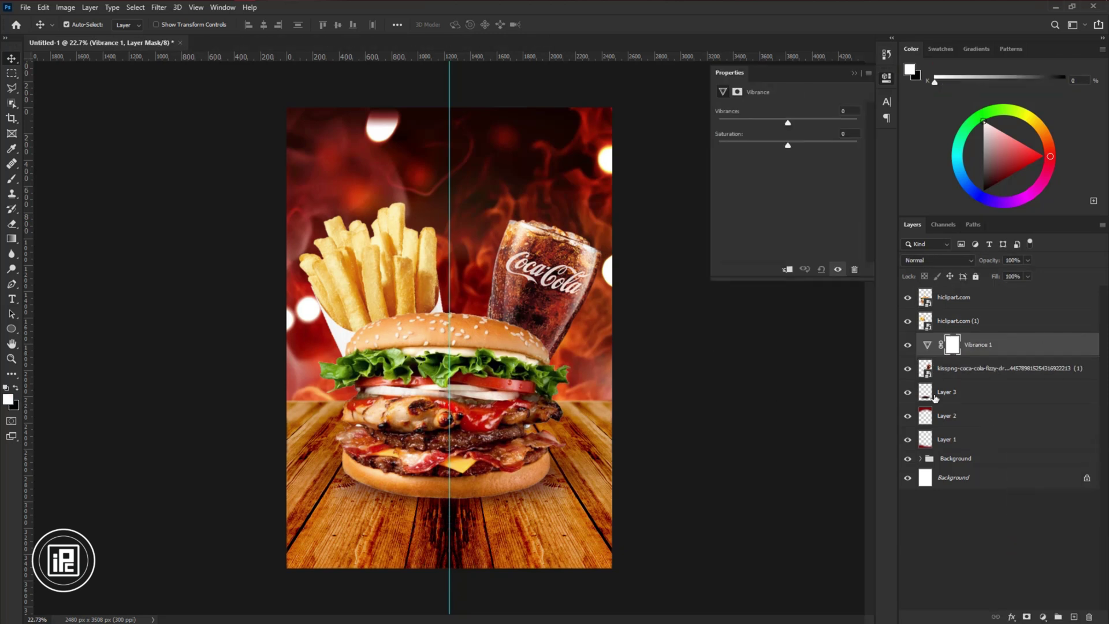
{"action": "left_click_drag", "start_coordinate": [971, 342], "coordinate": [953, 293]}
{"action": "left_click", "coordinate": [943, 306], "text": "alt"}
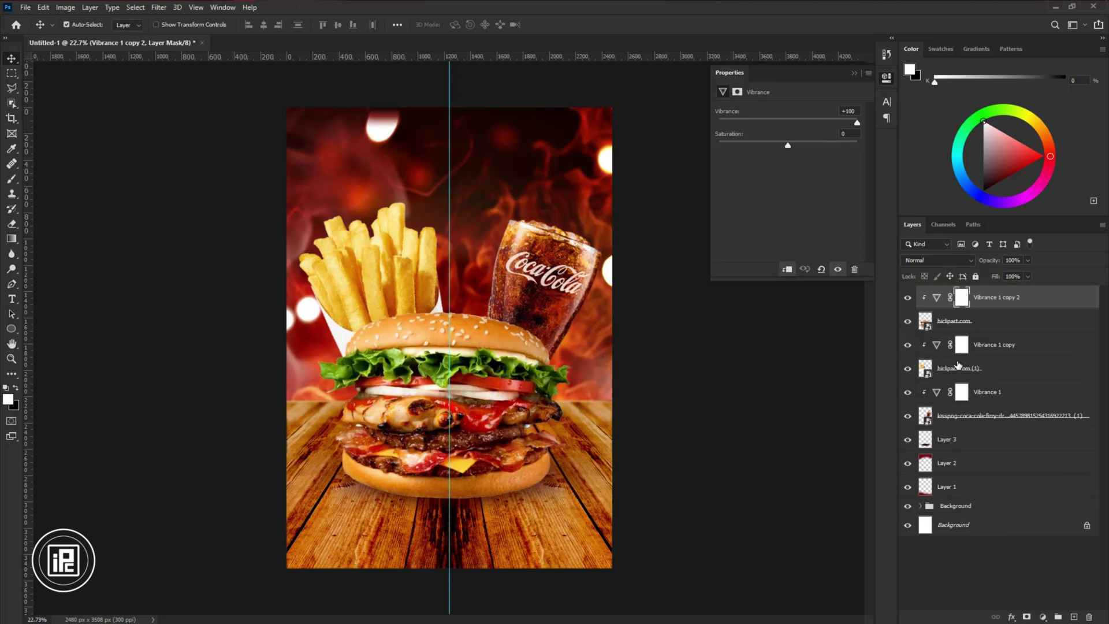
Group the food, vibrance, shadow and red paint layers and name the group "Burger and Skanks".
{"action": "left_click", "coordinate": [973, 488], "text": "shift"}
{"action": "key", "text": "ctrl+g"}
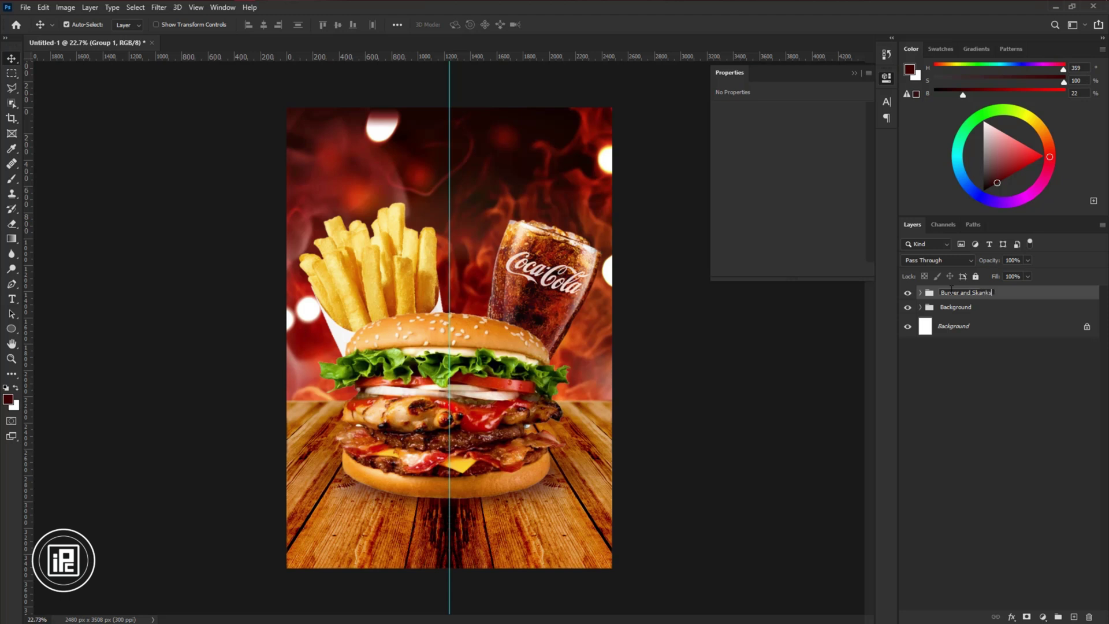
{"action": "key", "text": "Return"}
Draw a 2288 x 3351 px rectangle just inside the page edges with no fill and a 13 px white stroke.
{"action": "right_click", "coordinate": [11, 328]}
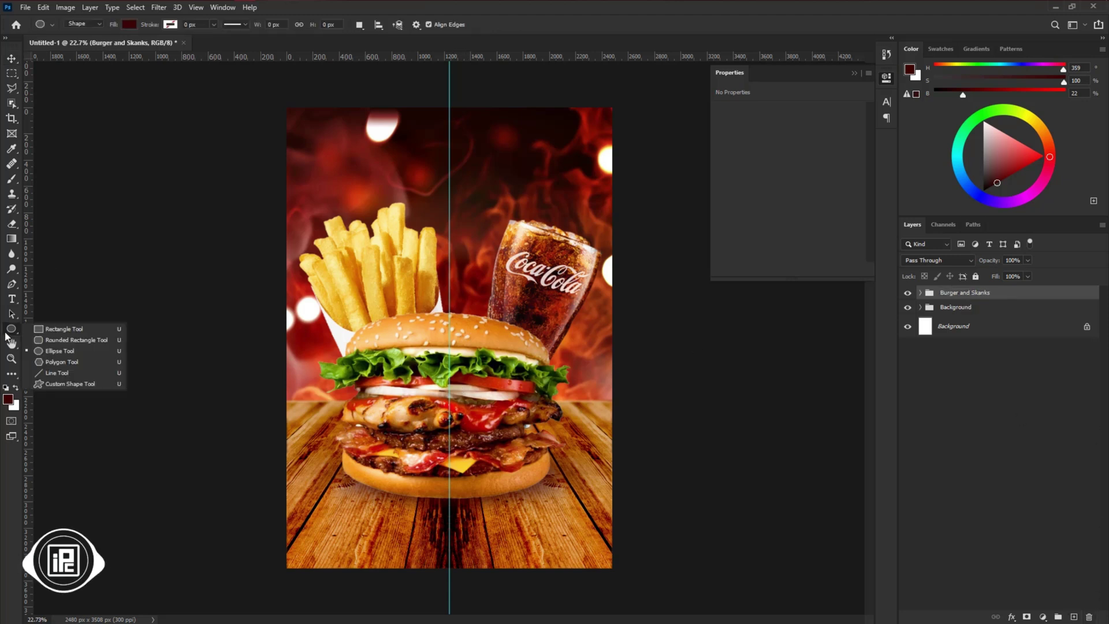
{"action": "left_click", "coordinate": [58, 327]}
{"action": "left_click_drag", "start_coordinate": [298, 119], "coordinate": [599, 559]}
{"action": "left_click", "coordinate": [722, 145]}
{"action": "left_click", "coordinate": [729, 168]}
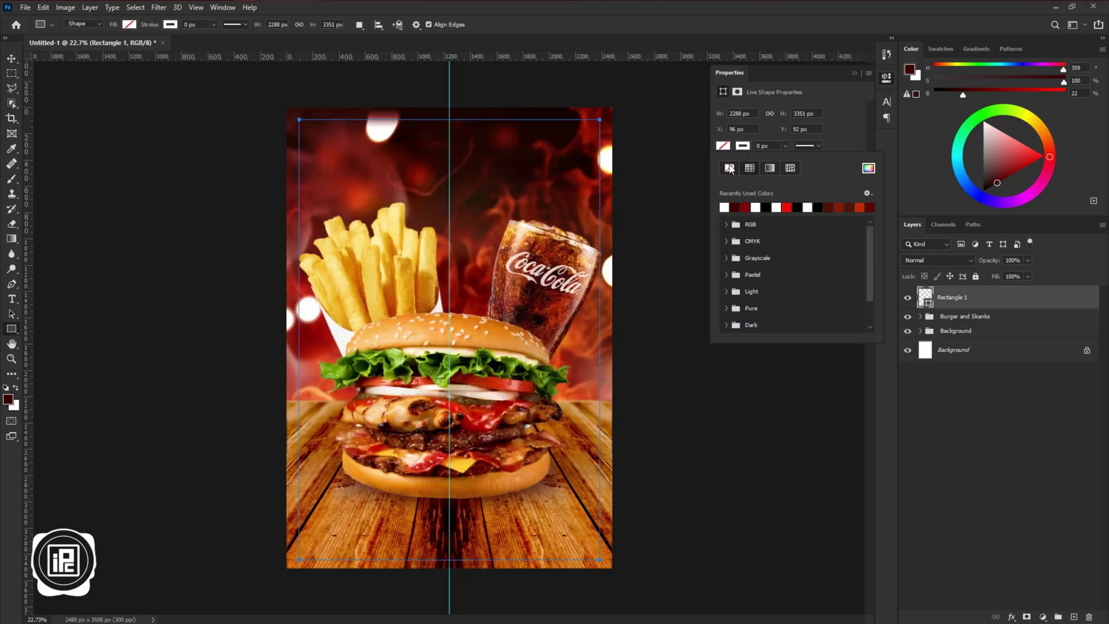
{"action": "left_click", "coordinate": [741, 146]}
{"action": "type", "text": "13"}
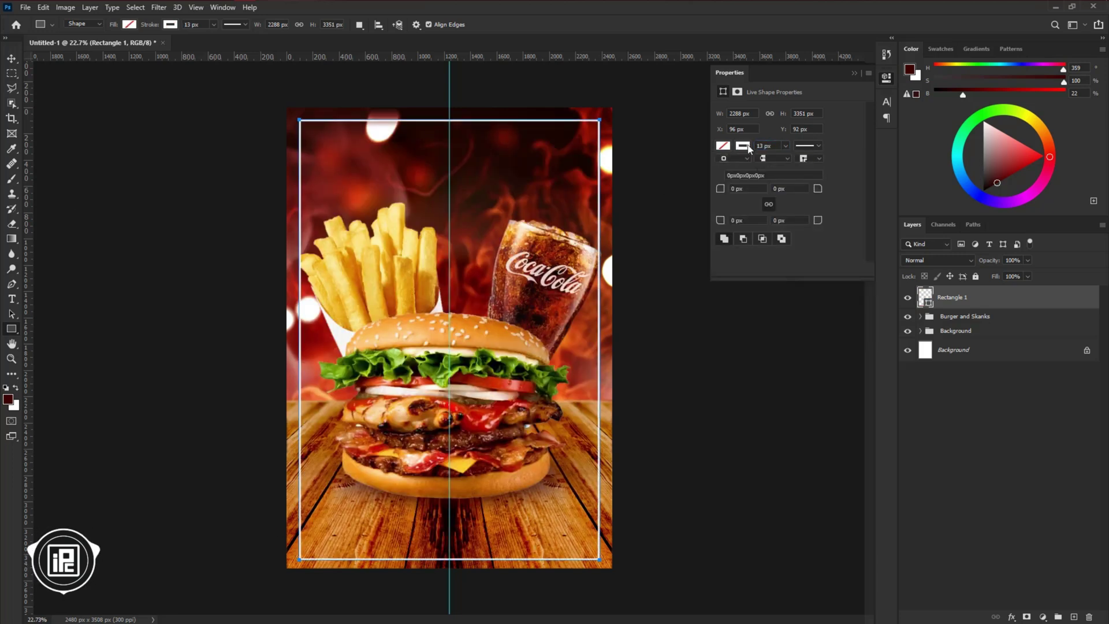
{"action": "key", "text": "Return"}
{"action": "key", "text": "v"}
Add a new layer and select a full-height vertical strip about 964 px wide around the centre guide.
{"action": "key", "text": "m"}
{"action": "left_click_drag", "start_coordinate": [449, 120], "coordinate": [515, 216]}
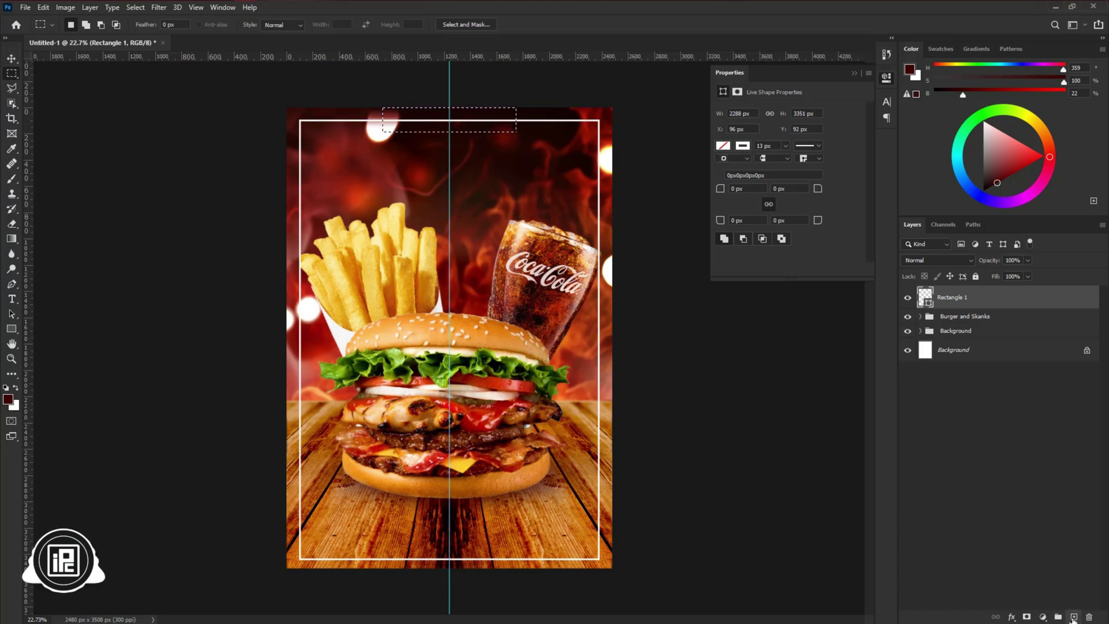
{"action": "left_click", "coordinate": [1073, 618]}
{"action": "key", "text": "ctrl+t"}
{"action": "key", "text": "Return"}
{"action": "left_click_drag", "start_coordinate": [384, 107], "coordinate": [511, 583]}
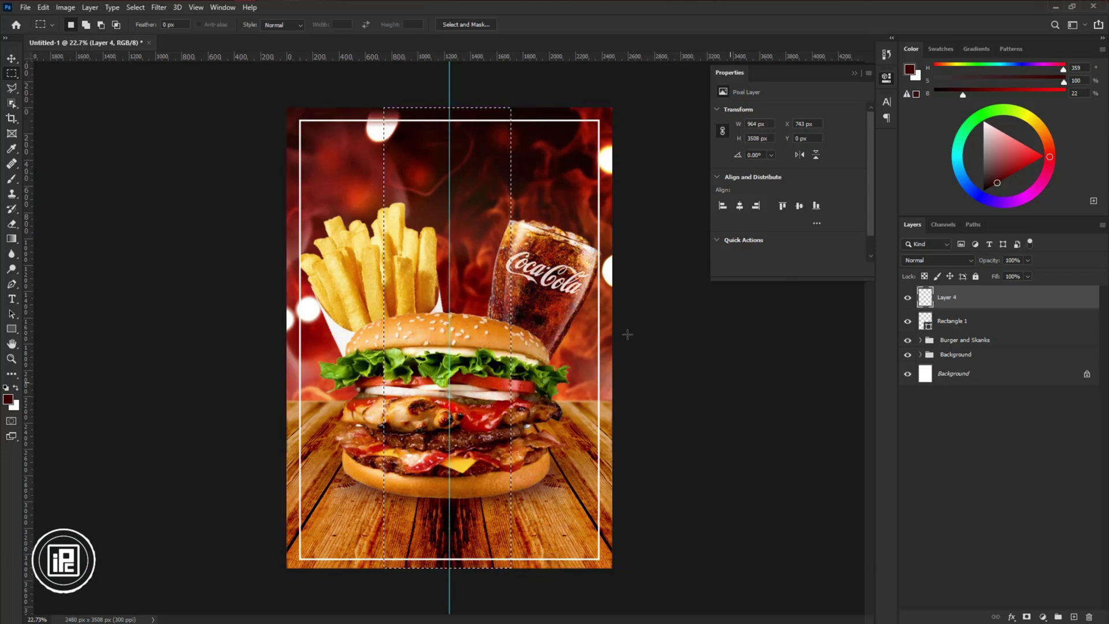
Mask the selected strip out of the white frame, leaving gaps in the middle of its top and bottom edges.
{"action": "left_click", "coordinate": [964, 321]}
{"action": "left_click", "coordinate": [1026, 617]}
{"action": "key", "text": "ctrl+i"}
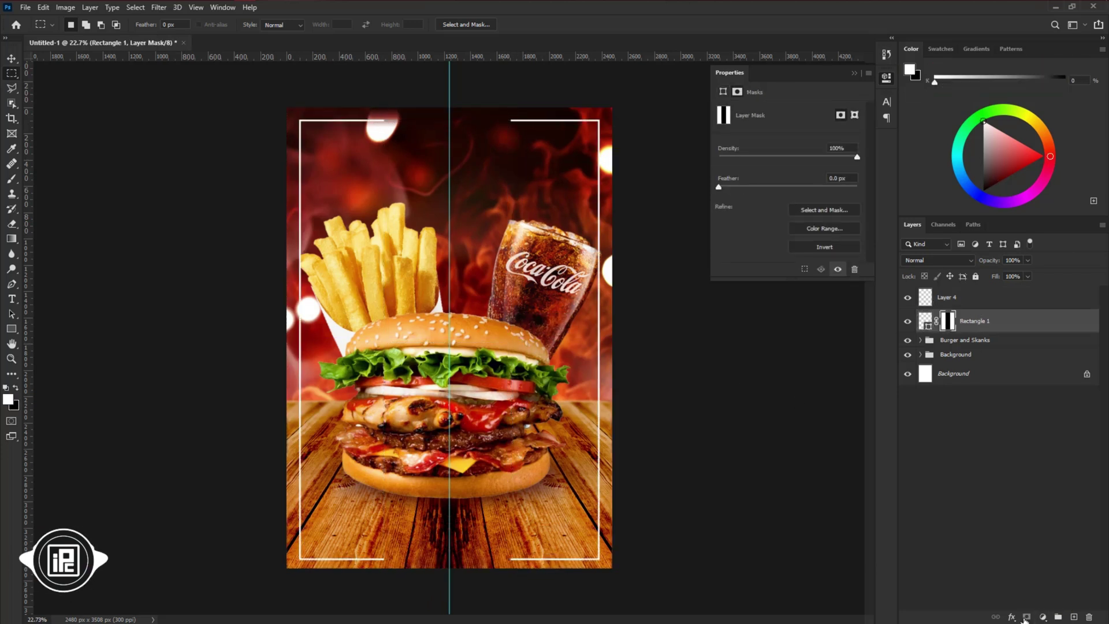
Shift the Coca-Cola slightly left, and reposition the fries at 74.23% scale with a tilt of -16.79°.
{"action": "key", "text": "v"}
{"action": "left_click", "coordinate": [473, 266]}
{"action": "key", "text": "ctrl+z"}
{"action": "scroll", "coordinate": [438, 403], "scroll_direction": "up", "scroll_amount": 1}
{"action": "left_click_drag", "start_coordinate": [527, 287], "coordinate": [516, 285]}
{"action": "left_click_drag", "start_coordinate": [370, 276], "coordinate": [377, 277]}
{"action": "key", "text": "ctrl+t"}
{"action": "left_click_drag", "start_coordinate": [425, 441], "coordinate": [419, 422]}
{"action": "left_click_drag", "start_coordinate": [374, 271], "coordinate": [372, 274]}
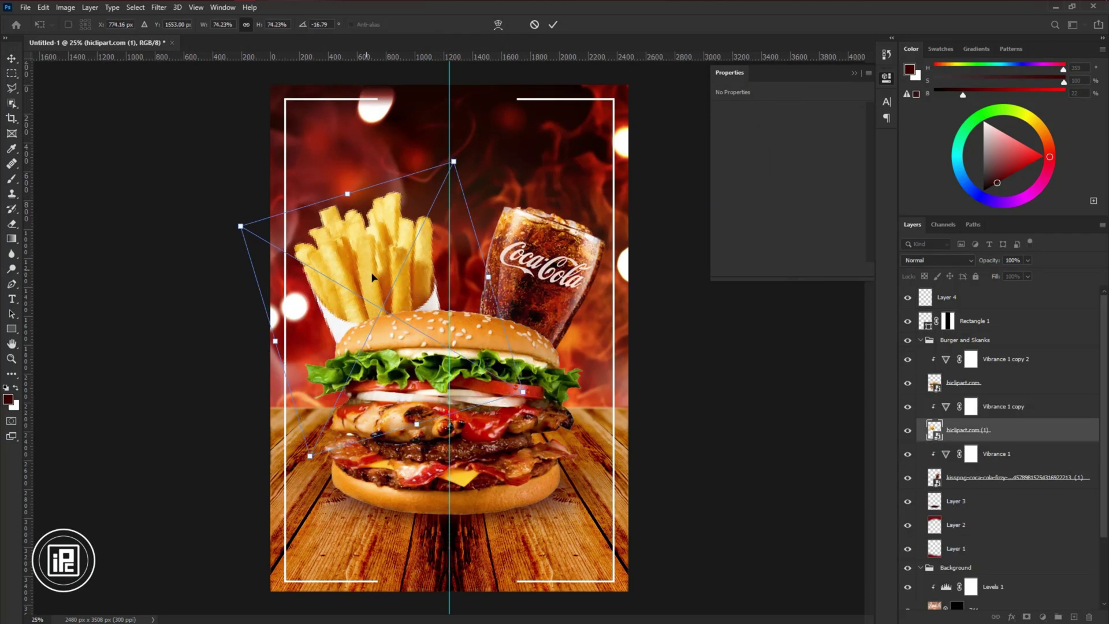
{"action": "key", "text": "Return"}
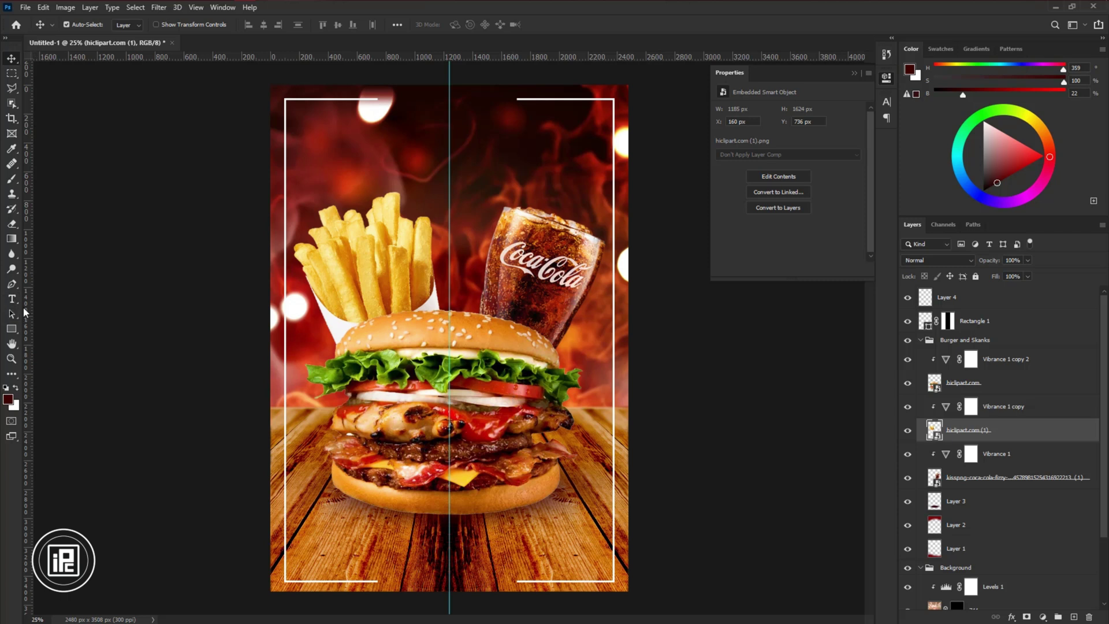
Add the white title "HOT BURGER" above the food, enlarge it to about 84 pt and centre it on the guide.
{"action": "key", "text": "t"}
{"action": "left_click", "coordinate": [361, 142]}
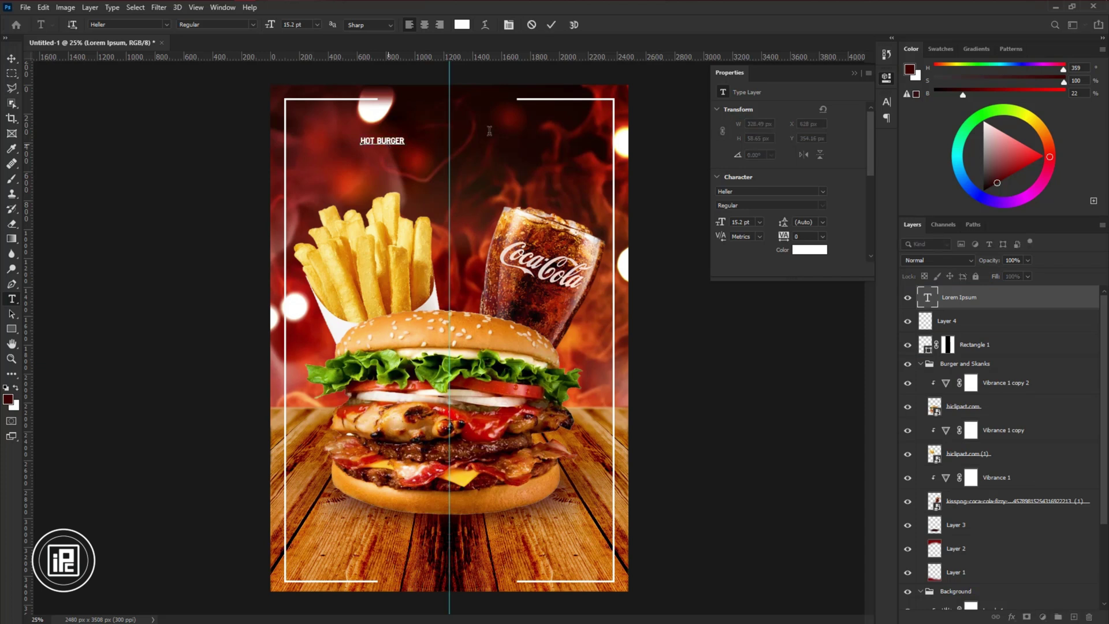
{"action": "left_click", "coordinate": [551, 24]}
{"action": "key", "text": "v"}
{"action": "key", "text": "ctrl+t"}
{"action": "left_click_drag", "start_coordinate": [405, 146], "coordinate": [610, 175]}
{"action": "left_click_drag", "start_coordinate": [518, 164], "coordinate": [485, 147]}
{"action": "key", "text": "Return"}
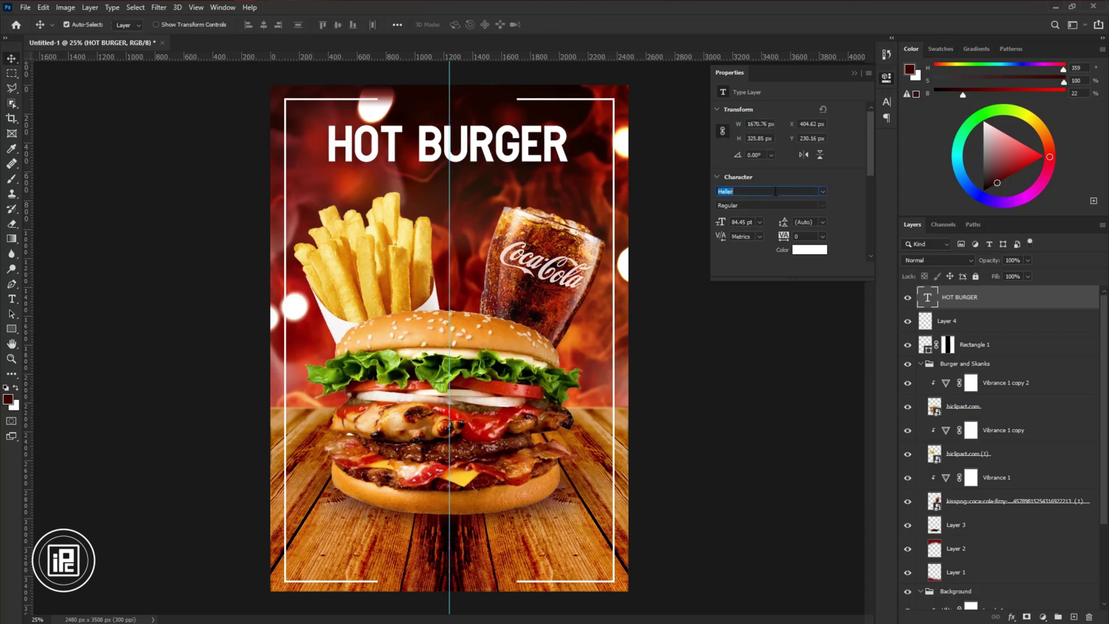
Set the title's font to Revolution Gothic P Regular at 110 pt and reposition it centrally between the frame's sides.
{"action": "type", "text": "RE"}
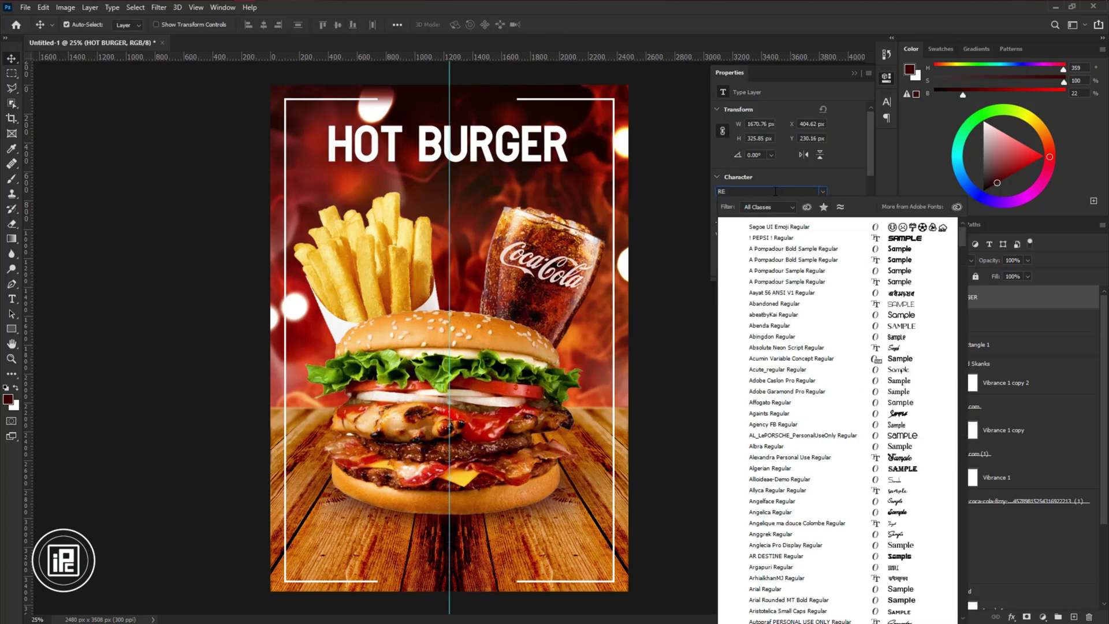
{"action": "type", "text": "V"}
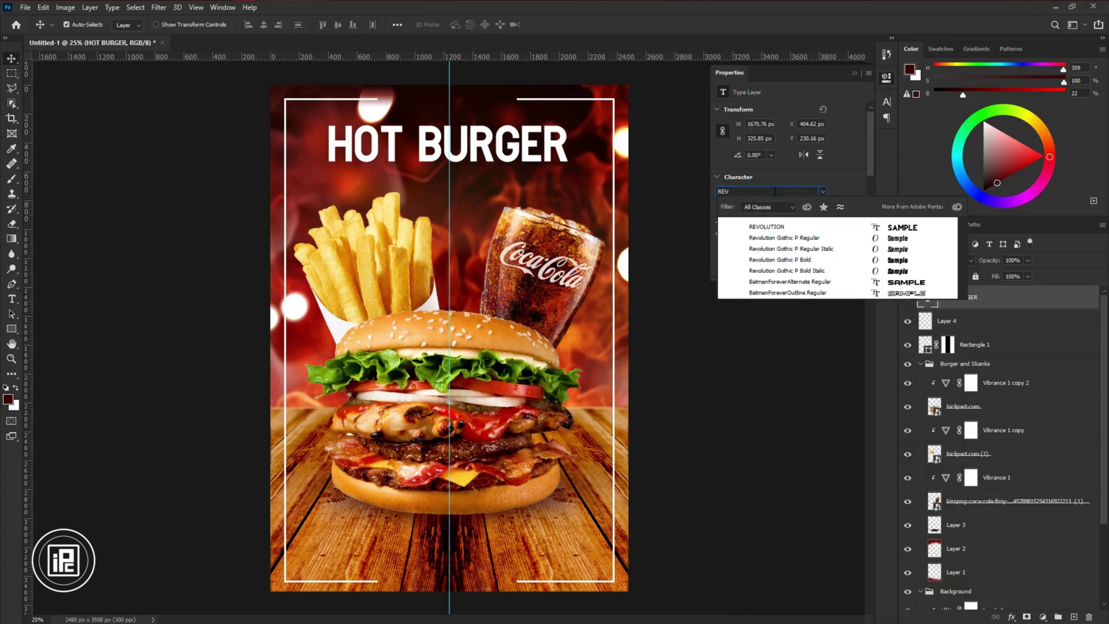
{"action": "key", "text": "Down"}
{"action": "key", "text": "Down"}
{"action": "key", "text": "Return"}
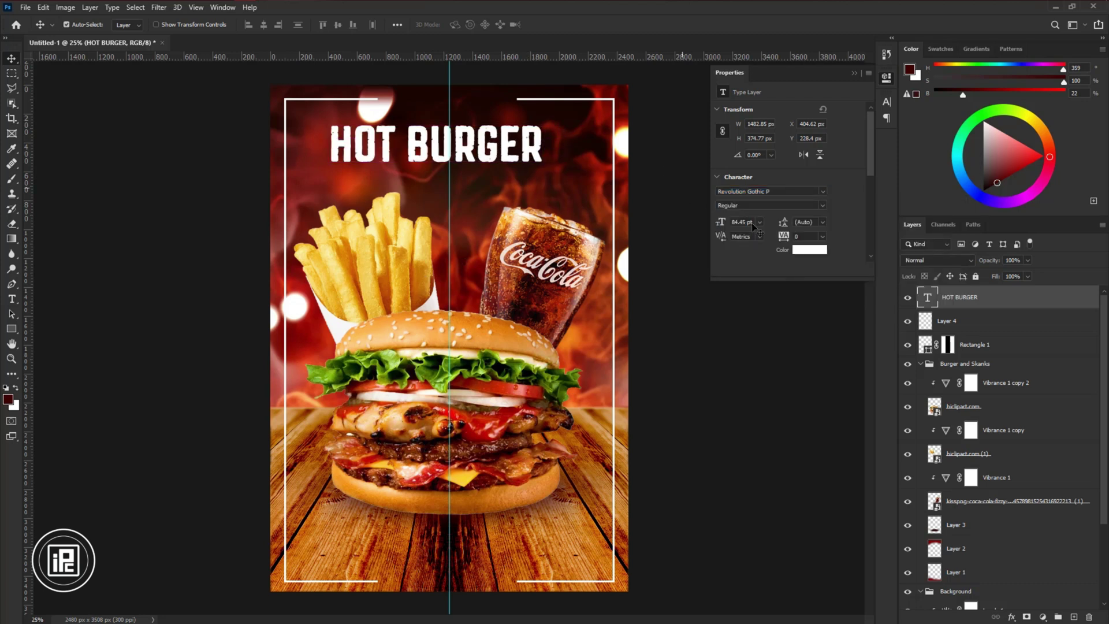
{"action": "key", "text": "Return"}
{"action": "left_click_drag", "start_coordinate": [496, 144], "coordinate": [484, 152]}
Select the burger, fries and Coca-Cola and move them slightly down together, away from the title.
{"action": "left_click", "coordinate": [457, 346]}
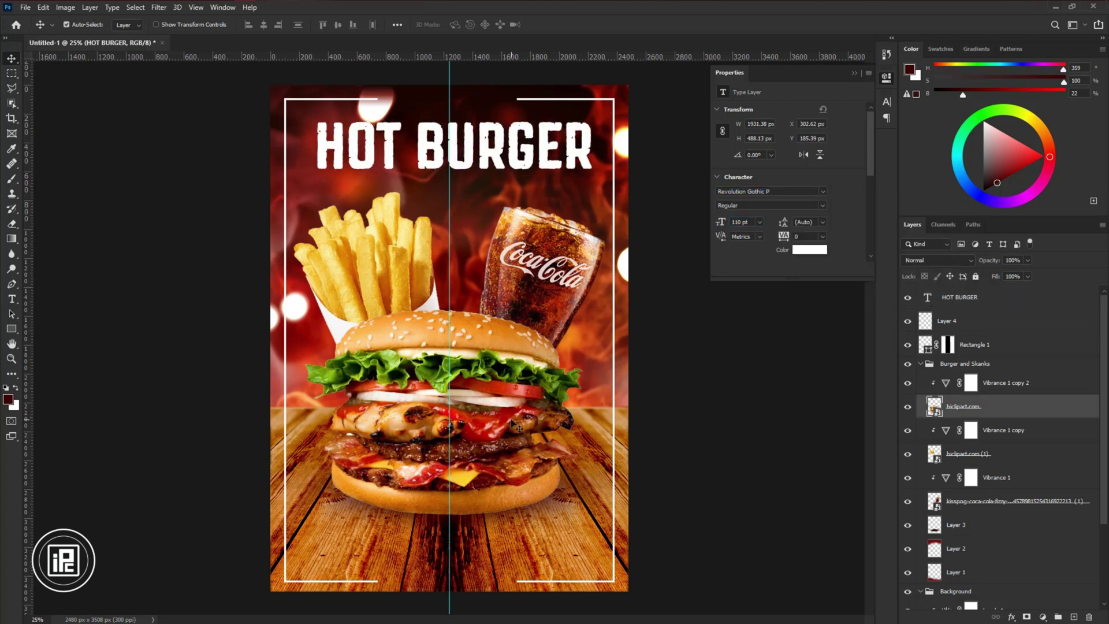
{"action": "left_click", "coordinate": [392, 277], "text": "shift"}
{"action": "left_click", "coordinate": [511, 279], "text": "shift"}
{"action": "left_click_drag", "start_coordinate": [511, 279], "coordinate": [511, 292]}
{"action": "left_click", "coordinate": [504, 301]}
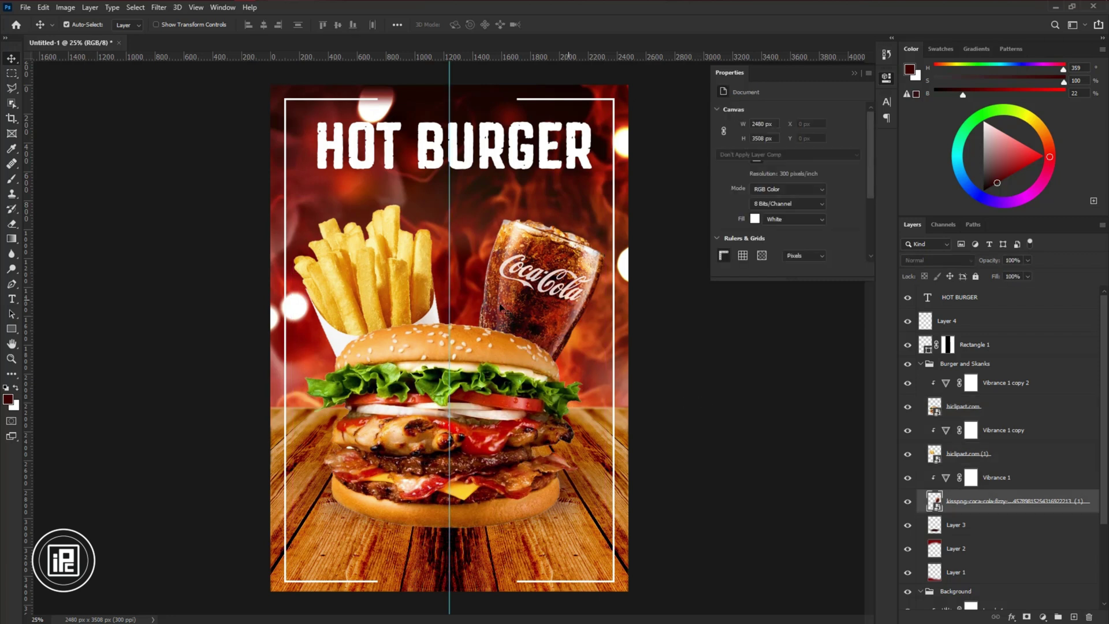
Select the fries and Coca-Cola together and scale them down to 93.19% behind the burger.
{"action": "left_click", "coordinate": [407, 283], "text": "shift"}
{"action": "key", "text": "ctrl+t"}
{"action": "left_click_drag", "start_coordinate": [450, 204], "coordinate": [450, 222]}
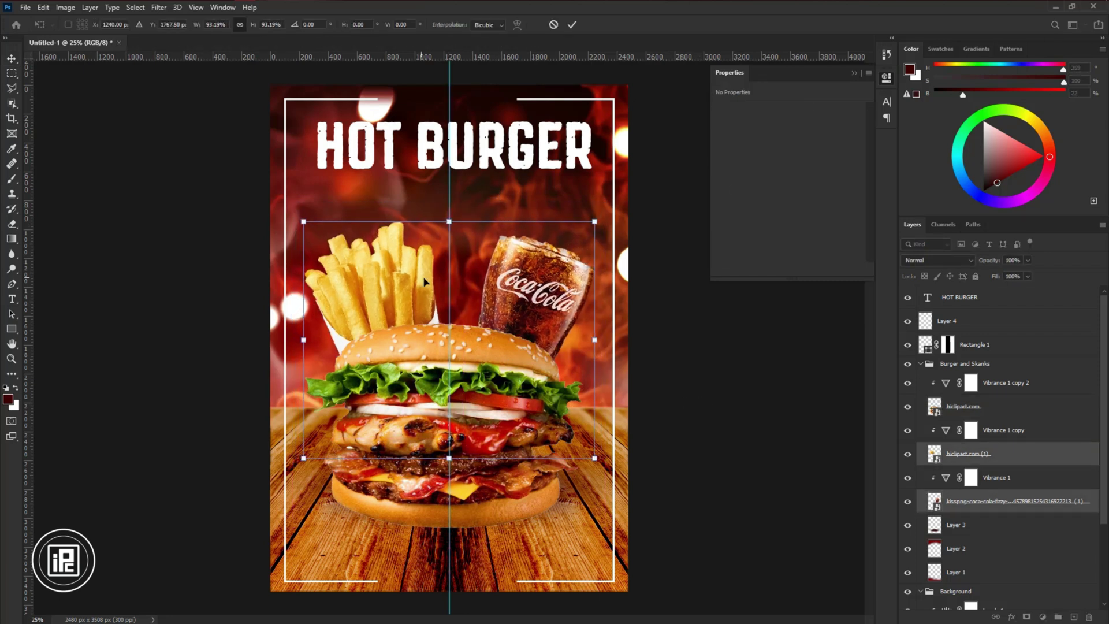
{"action": "left_click", "coordinate": [569, 26]}
Spread the Coca-Cola and fries slightly outward from the guide and nudge the burger up a little.
{"action": "left_click_drag", "start_coordinate": [537, 317], "coordinate": [563, 311]}
{"action": "left_click", "coordinate": [546, 299]}
{"action": "left_click_drag", "start_coordinate": [347, 299], "coordinate": [337, 307]}
{"action": "left_click_drag", "start_coordinate": [483, 414], "coordinate": [483, 410]}
{"action": "left_click", "coordinate": [376, 306]}
Duplicate the HOT BURGER title directly below itself and scale the copy down to about 53.39 pt.
{"action": "left_click_drag", "start_coordinate": [390, 145], "coordinate": [390, 197], "text": "alt"}
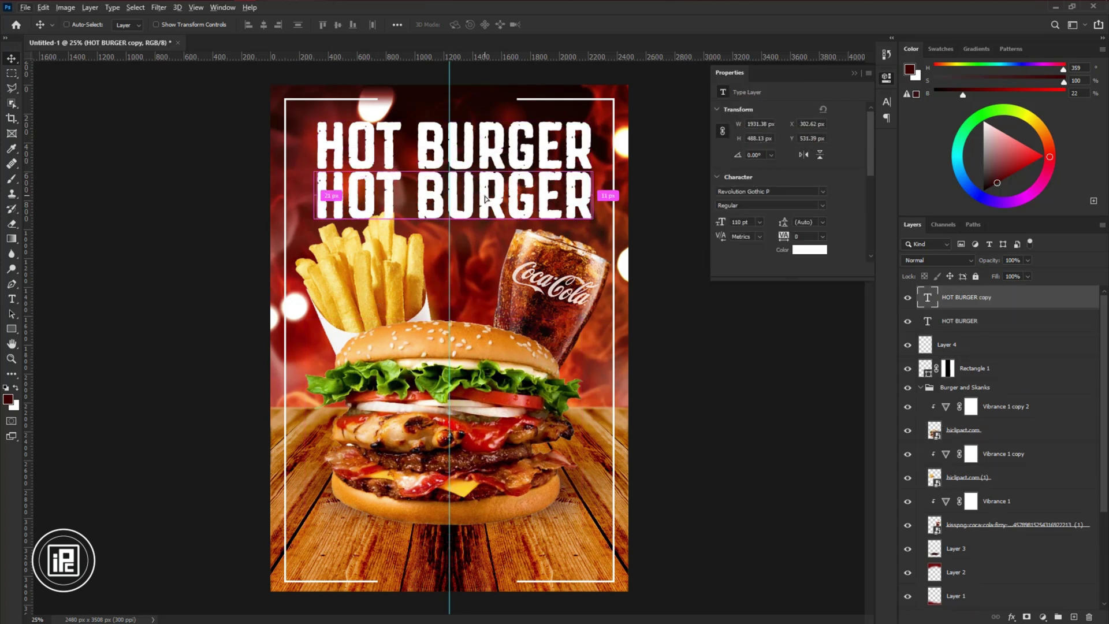
{"action": "key", "text": "ctrl+t"}
{"action": "left_click_drag", "start_coordinate": [593, 197], "coordinate": [449, 197]}
{"action": "key", "text": "Return"}
Replace the smaller title copy's text with "IT'S A GOOD TIME TEST A GREAT BUGER".
{"action": "double_click", "coordinate": [425, 187]}
{"action": "double_click", "coordinate": [423, 199]}
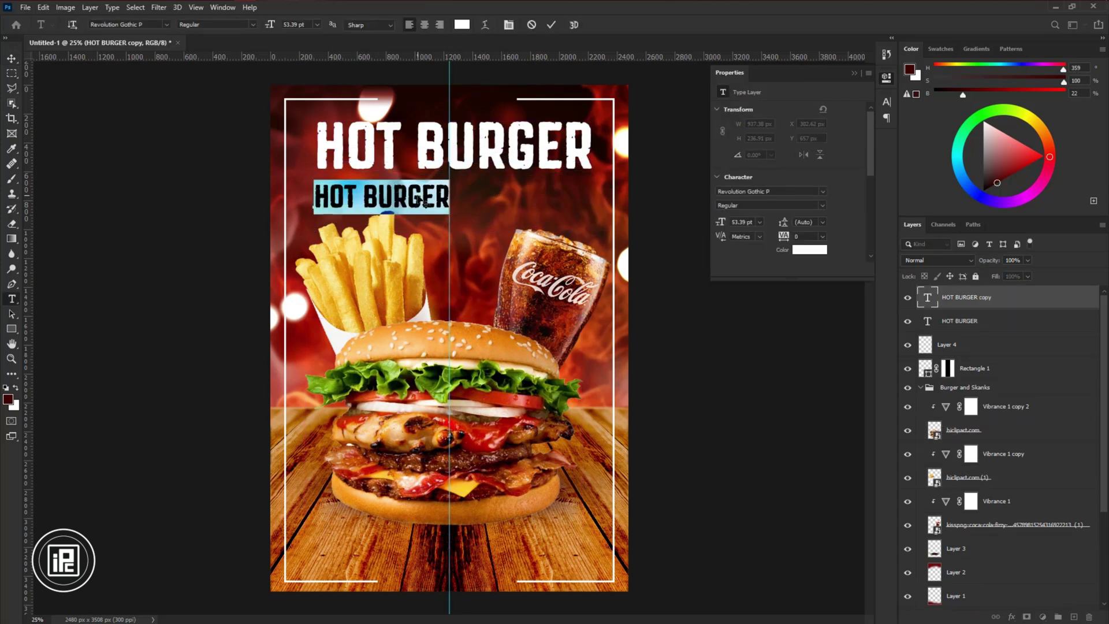
{"action": "type", "text": "IT'S A GREATE"}
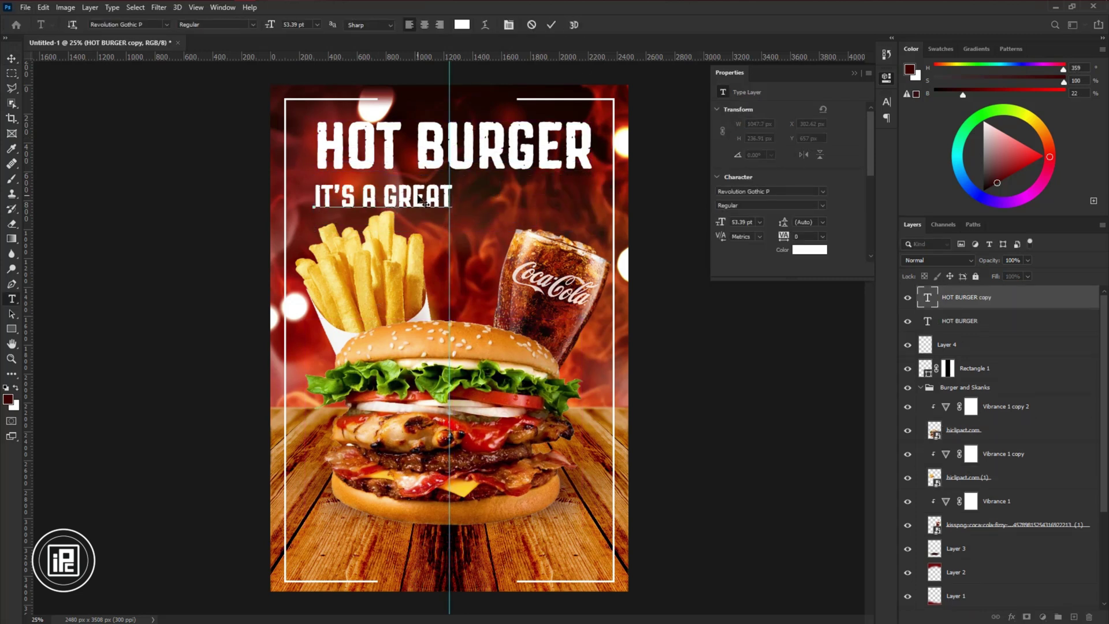
{"action": "key", "text": "BackSpace"}
{"action": "key", "text": "BackSpace"}
{"action": "key", "text": "BackSpace"}
{"action": "key", "text": "BackSpace"}
{"action": "key", "text": "BackSpace"}
{"action": "type", "text": "GOOD TIME"}
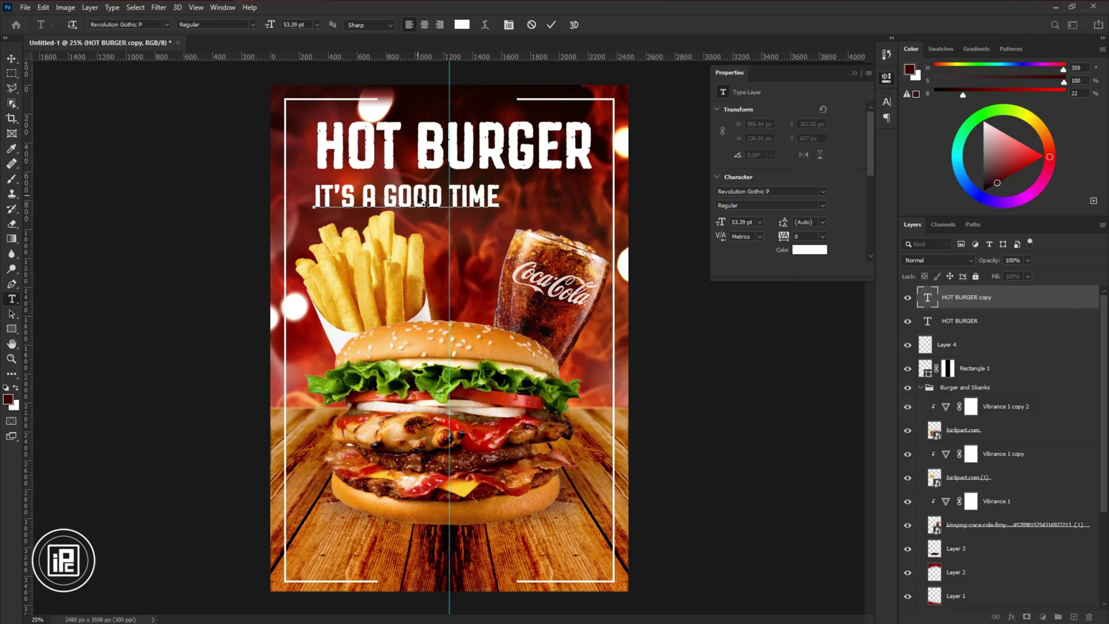
{"action": "type", "text": " TEST A GRE"}
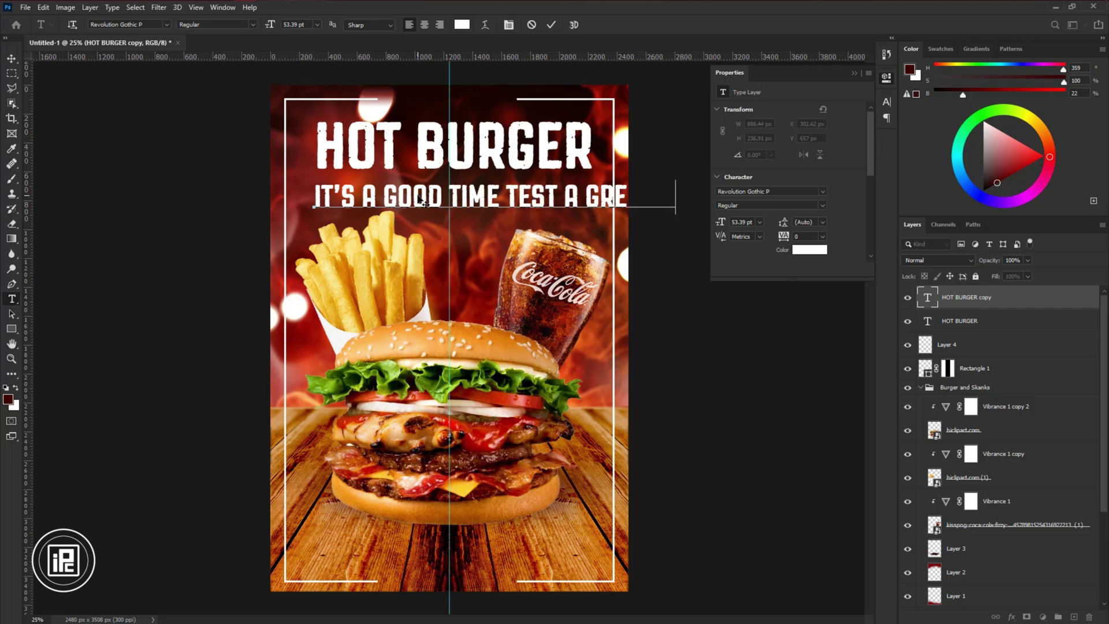
{"action": "left_click", "coordinate": [551, 28]}
Shrink the tagline to about 31.66 pt, place it right beneath the title and set its font to Abolition Round.
{"action": "key", "text": "ctrl+t"}
{"action": "left_click_drag", "start_coordinate": [524, 213], "coordinate": [523, 202]}
{"action": "mouse_move", "coordinate": [551, 195]}
{"action": "left_mouse_down"}
{"action": "mouse_move", "coordinate": [474, 187]}
{"action": "mouse_move", "coordinate": [542, 184]}
{"action": "left_mouse_up"}
{"action": "key", "text": "Return"}
{"action": "left_click", "coordinate": [822, 191]}
{"action": "left_click", "coordinate": [807, 248]}
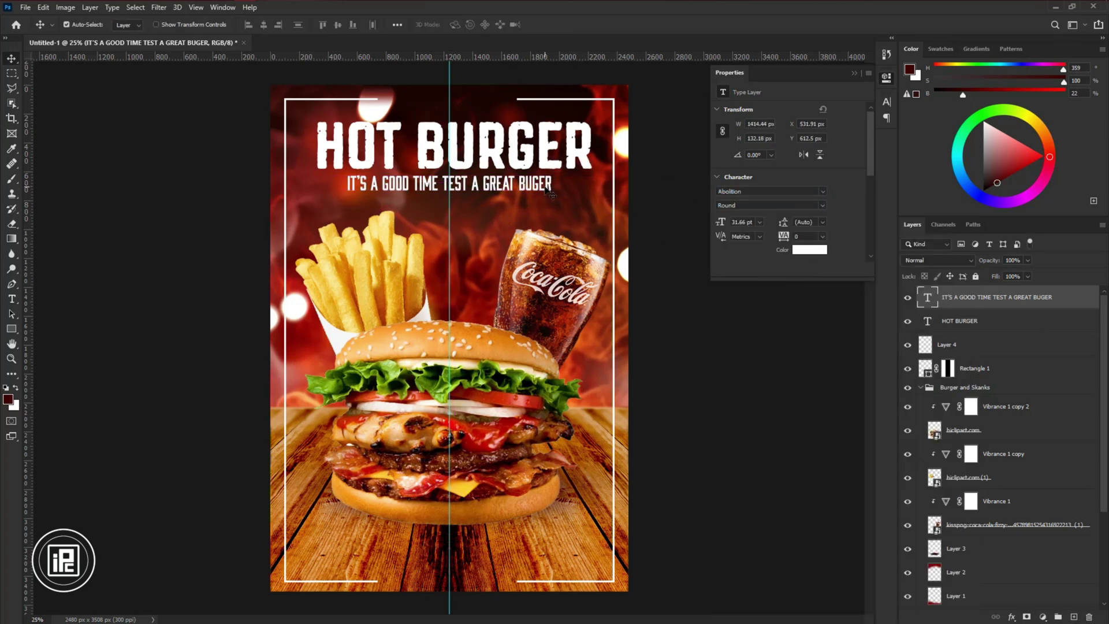
Enlarge the tagline slightly and centre it on the guide under the title.
{"action": "key", "text": "ctrl+t"}
{"action": "left_click_drag", "start_coordinate": [448, 190], "coordinate": [449, 185]}
{"action": "left_click_drag", "start_coordinate": [553, 181], "coordinate": [563, 181]}
{"action": "key", "text": "Return"}
Copy the tagline into the frame's upper gap, change it to "NEW FLYER DESIGN" and shrink it to about 18.23 pt.
{"action": "left_click_drag", "start_coordinate": [459, 182], "coordinate": [451, 91]}
{"action": "double_click", "coordinate": [456, 102]}
{"action": "type", "text": "NEW FLYER DESIGN"}
{"action": "left_click", "coordinate": [551, 25]}
{"action": "key", "text": "ctrl+t"}
{"action": "scroll", "coordinate": [450, 95], "scroll_direction": "up", "scroll_amount": 2}
{"action": "left_click", "coordinate": [572, 24]}
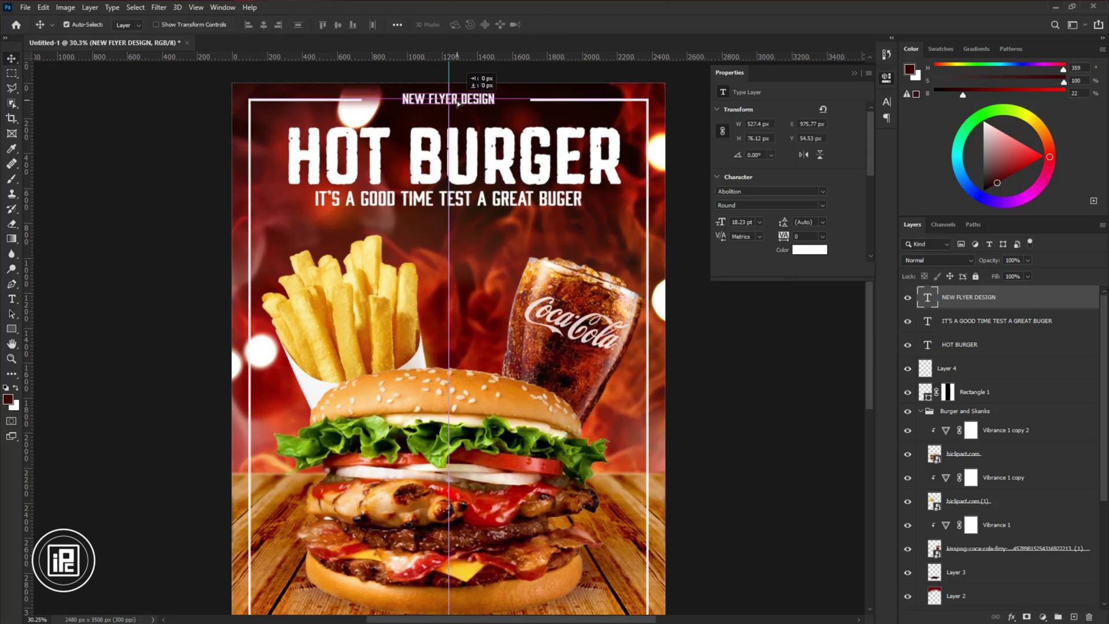
Duplicate the HOT BURGER title below the burger, set it to 80 pt and change its text to "DRINKS BURGERS FRIES".
{"action": "scroll", "coordinate": [449, 224], "scroll_direction": "down", "scroll_amount": 2}
{"action": "left_click_drag", "start_coordinate": [482, 191], "coordinate": [482, 523]}
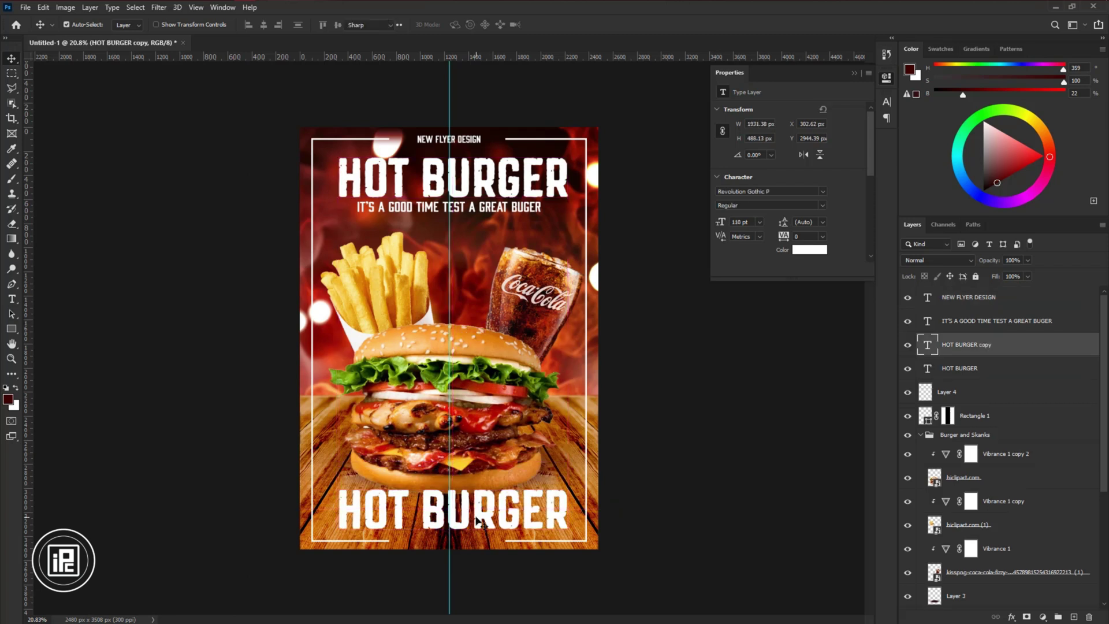
{"action": "double_click", "coordinate": [483, 523]}
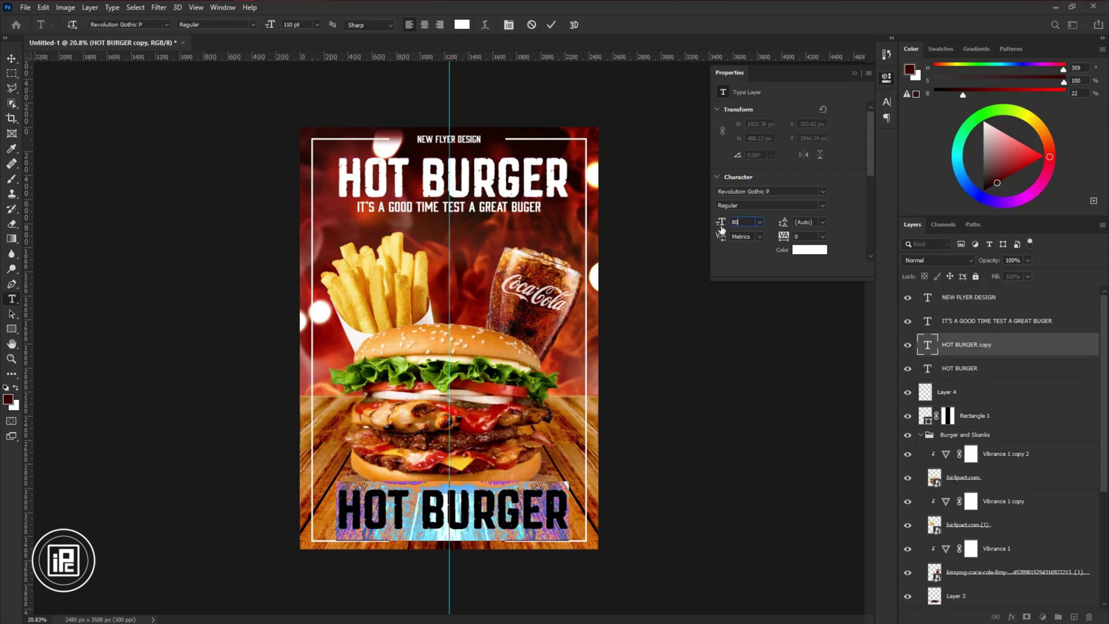
{"action": "key", "text": "Return"}
{"action": "type", "text": "DR"}
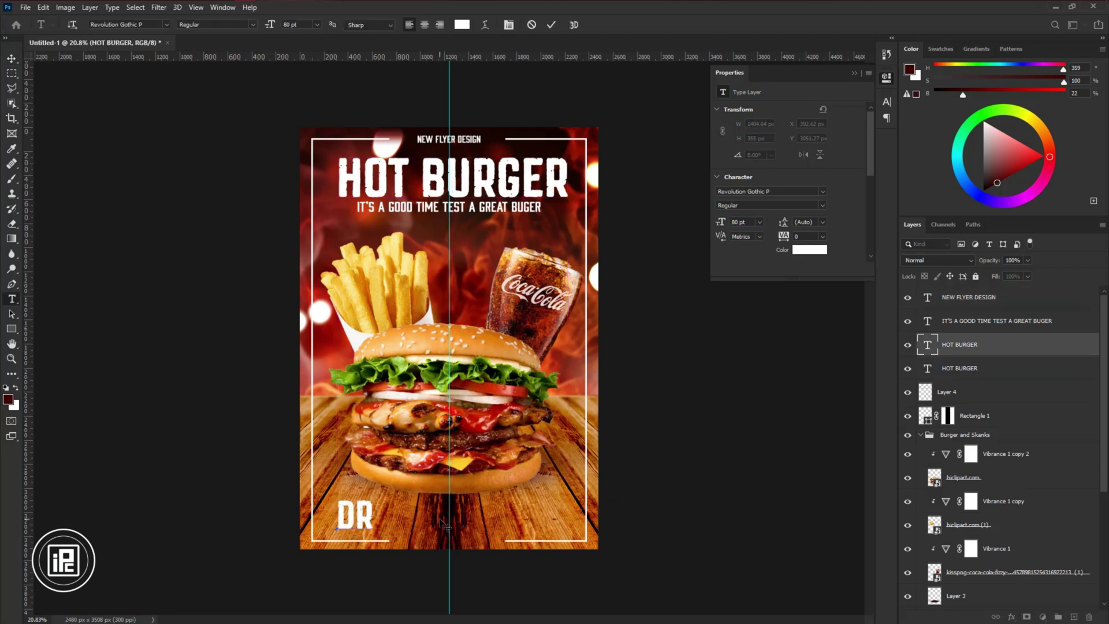
{"action": "type", "text": "INKS  BURGERS"}
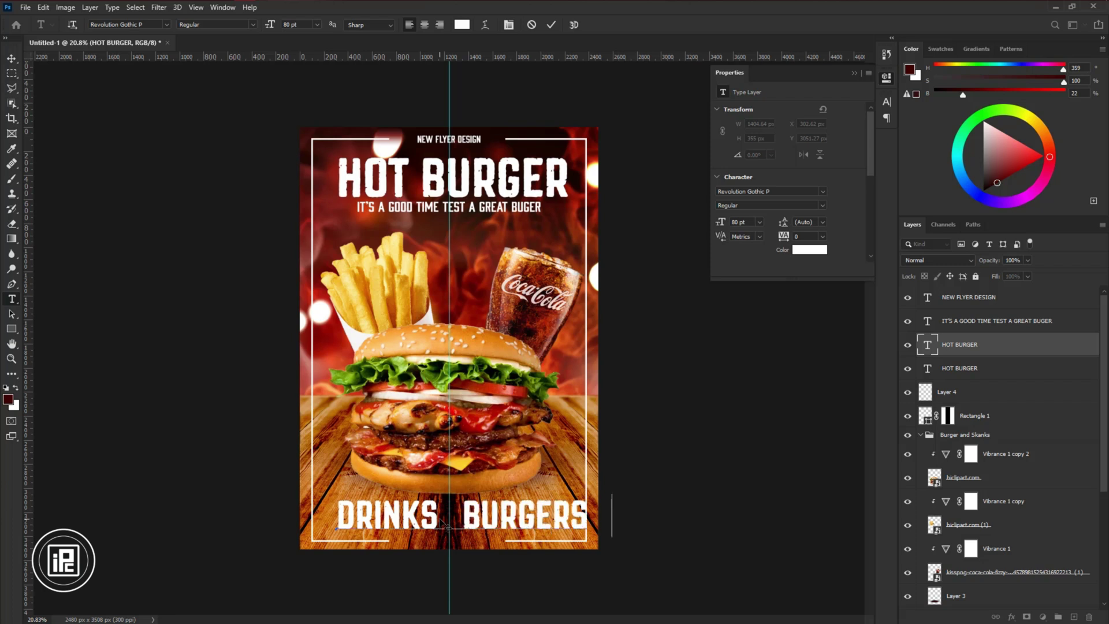
{"action": "left_click", "coordinate": [551, 25]}
Scale the DRINKS BURGERS FRIES line down to about 50.9 pt so it fits within the frame beneath the burger.
{"action": "left_click", "coordinate": [11, 59]}
{"action": "key", "text": "ctrl+t"}
{"action": "left_click_drag", "start_coordinate": [689, 515], "coordinate": [534, 512]}
{"action": "left_click_drag", "start_coordinate": [458, 501], "coordinate": [458, 496]}
{"action": "key", "text": "Return"}
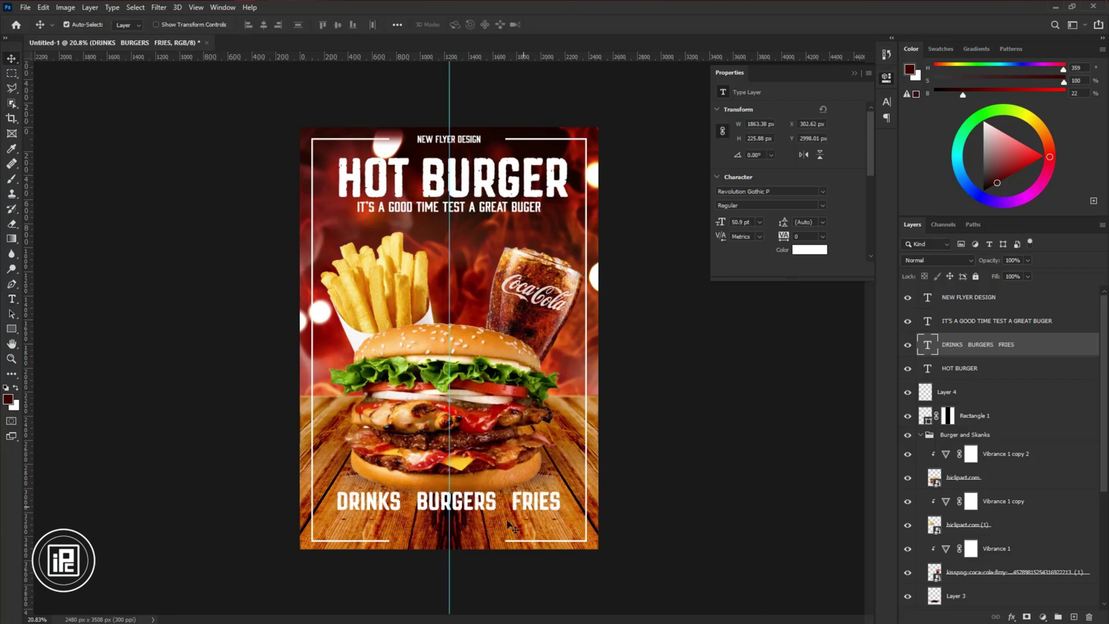
{"action": "scroll", "coordinate": [1011, 493], "scroll_direction": "down", "scroll_amount": 6}
{"action": "left_click", "coordinate": [982, 453]}
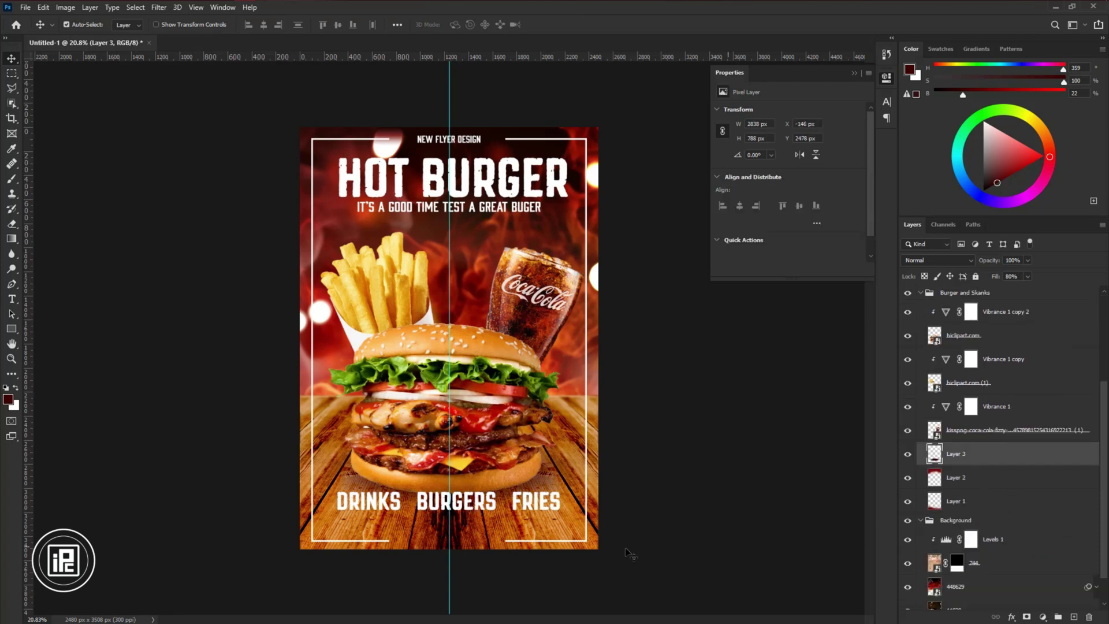
{"action": "left_click", "coordinate": [978, 511]}
Duplicate the DRINKS BURGERS FRIES line just below itself and change the copy to "A SPECIAL BURGER FOR EVERY NEW CUSTOMERS".
{"action": "scroll", "coordinate": [452, 540], "scroll_direction": "up", "scroll_amount": 3}
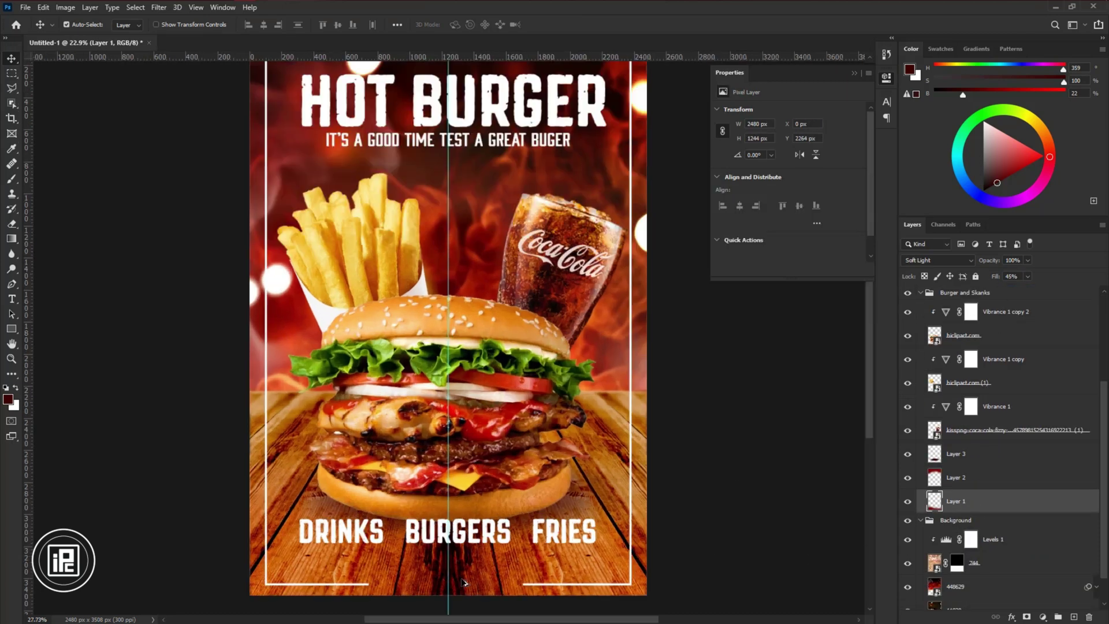
{"action": "left_click_drag", "start_coordinate": [466, 475], "coordinate": [466, 519]}
{"action": "double_click", "coordinate": [465, 519]}
{"action": "type", "text": "A"}
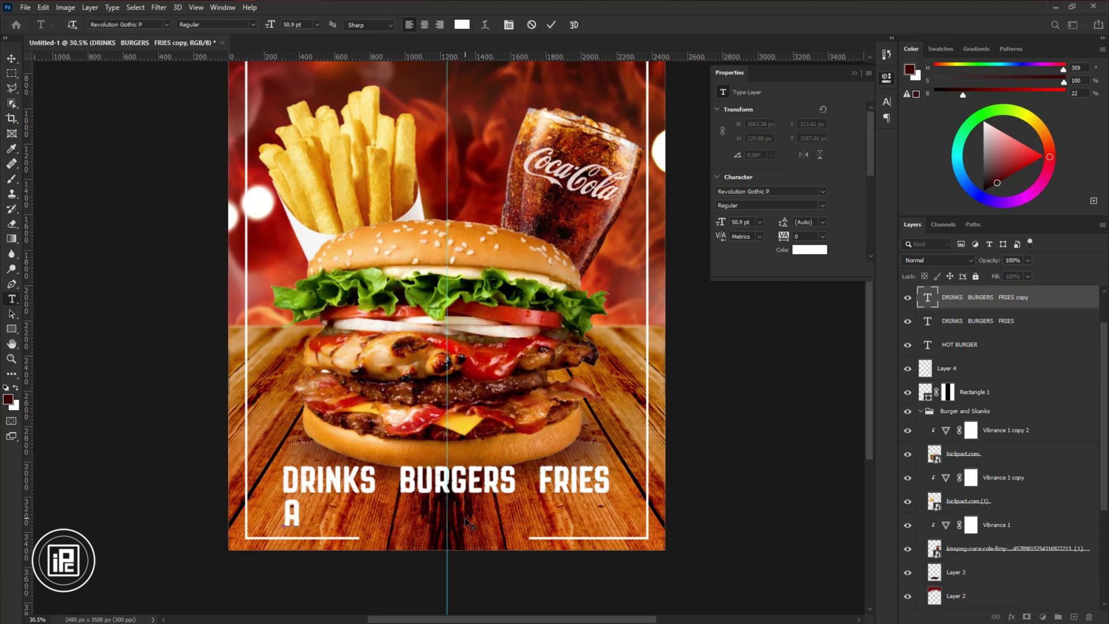
{"action": "type", "text": " SPECIAL BURGER FOR EVERY"}
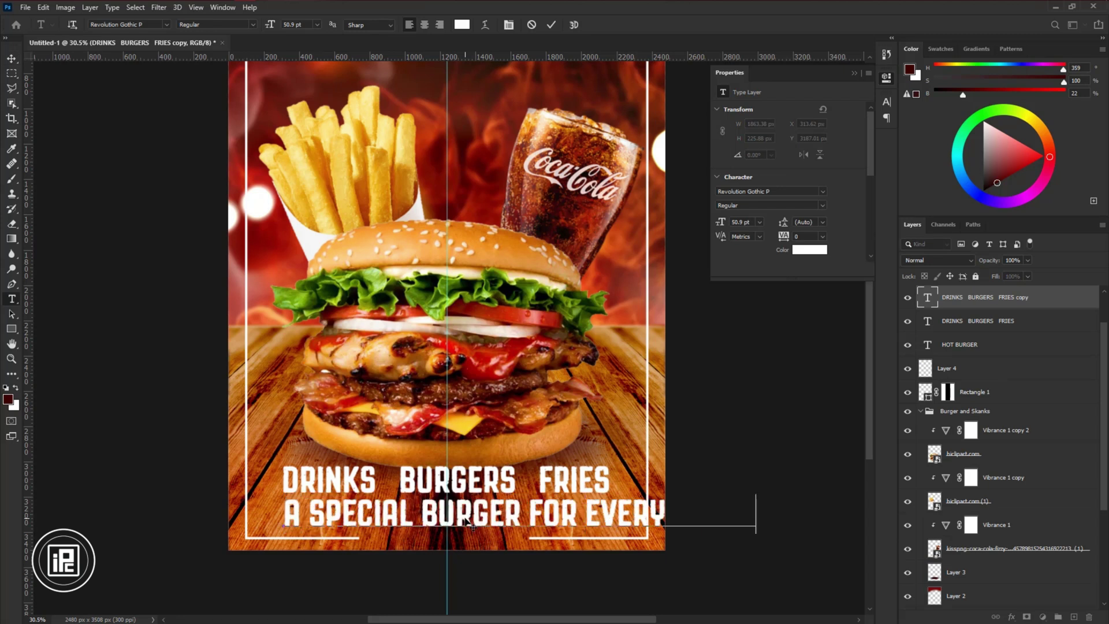
{"action": "left_click", "coordinate": [551, 26]}
Shrink the special burger line to fit inside the frame, set its font to Abolition Round and centre it.
{"action": "key", "text": "ctrl+t"}
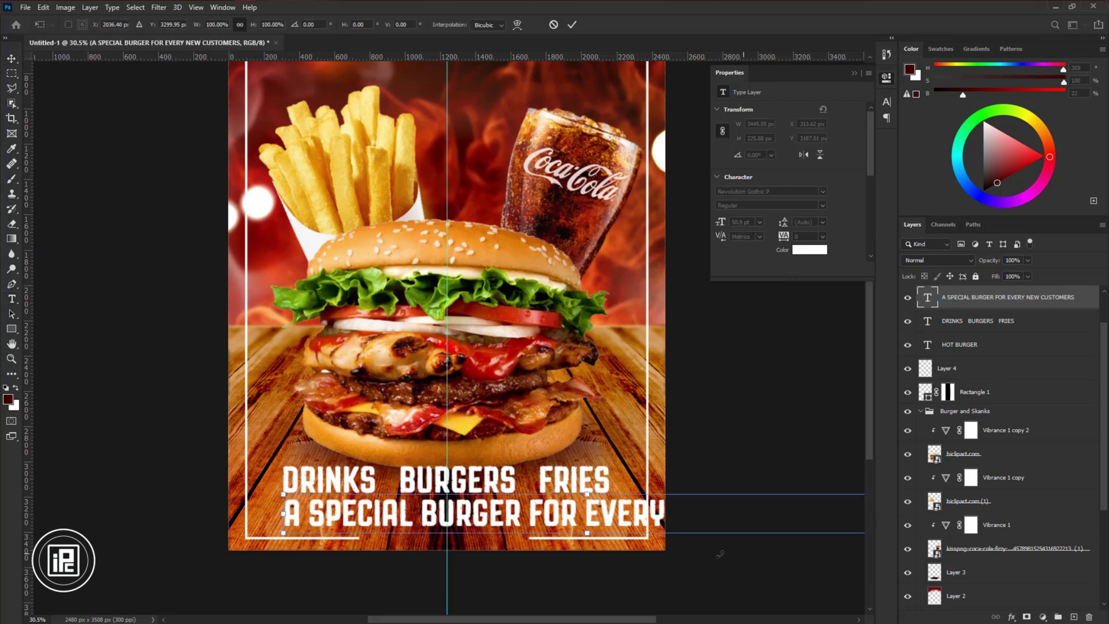
{"action": "left_click_drag", "start_coordinate": [597, 535], "coordinate": [432, 509]}
{"action": "left_click_drag", "start_coordinate": [524, 513], "coordinate": [621, 515]}
{"action": "key", "text": "Return"}
{"action": "left_click", "coordinate": [822, 192]}
{"action": "left_click", "coordinate": [802, 227]}
{"action": "key", "text": "ctrl+t"}
{"action": "left_click_drag", "start_coordinate": [575, 510], "coordinate": [606, 508]}
{"action": "key", "text": "Return"}
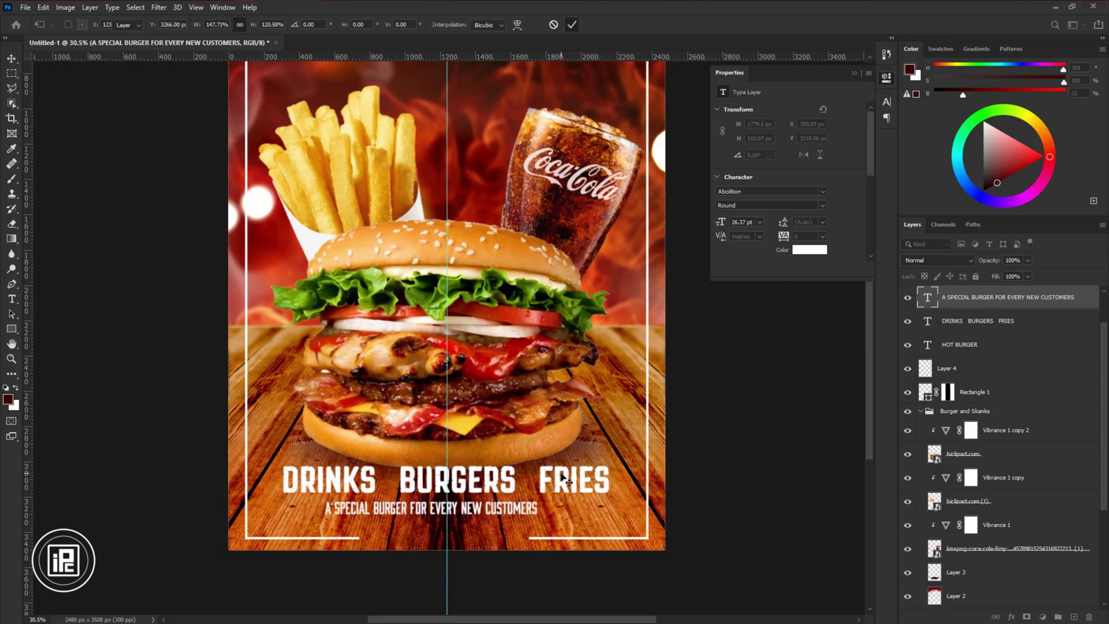
{"action": "scroll", "coordinate": [475, 494], "scroll_direction": "down", "scroll_amount": 2}
{"action": "scroll", "coordinate": [474, 493], "scroll_direction": "up", "scroll_amount": 1}
{"action": "scroll", "coordinate": [475, 495], "scroll_direction": "up", "scroll_amount": 1}
{"action": "key", "text": "ctrl+t"}
{"action": "left_click_drag", "start_coordinate": [441, 444], "coordinate": [468, 474]}
{"action": "key", "text": "Return"}
{"action": "key", "text": "Return"}
{"action": "double_click", "coordinate": [466, 469]}
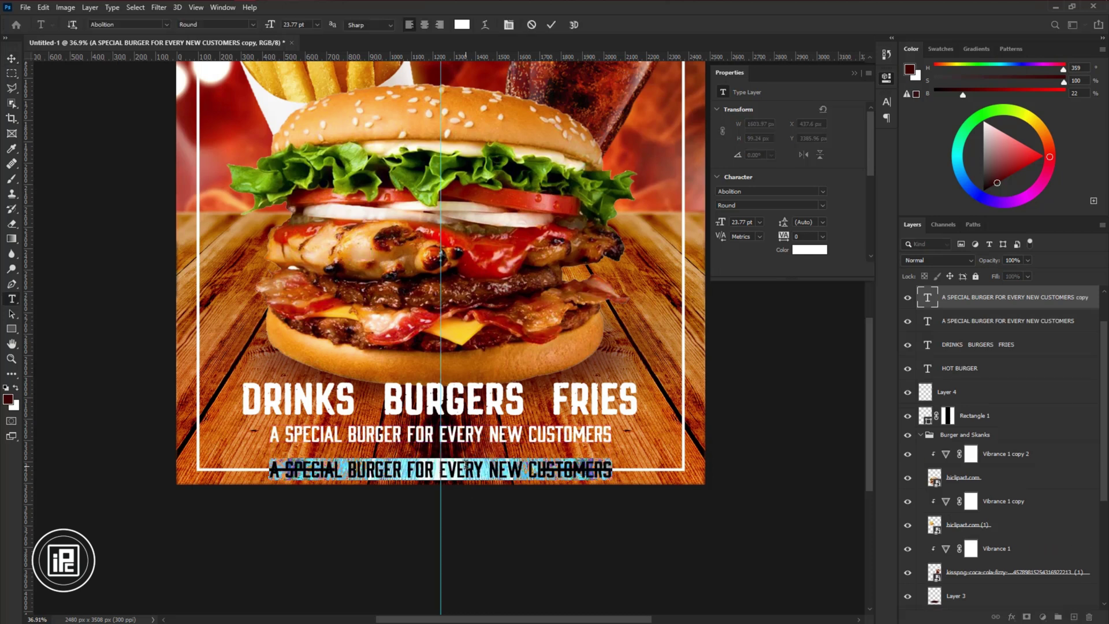
{"action": "type", "text": "WWW.ILLPHOGRAPHICS.COM"}
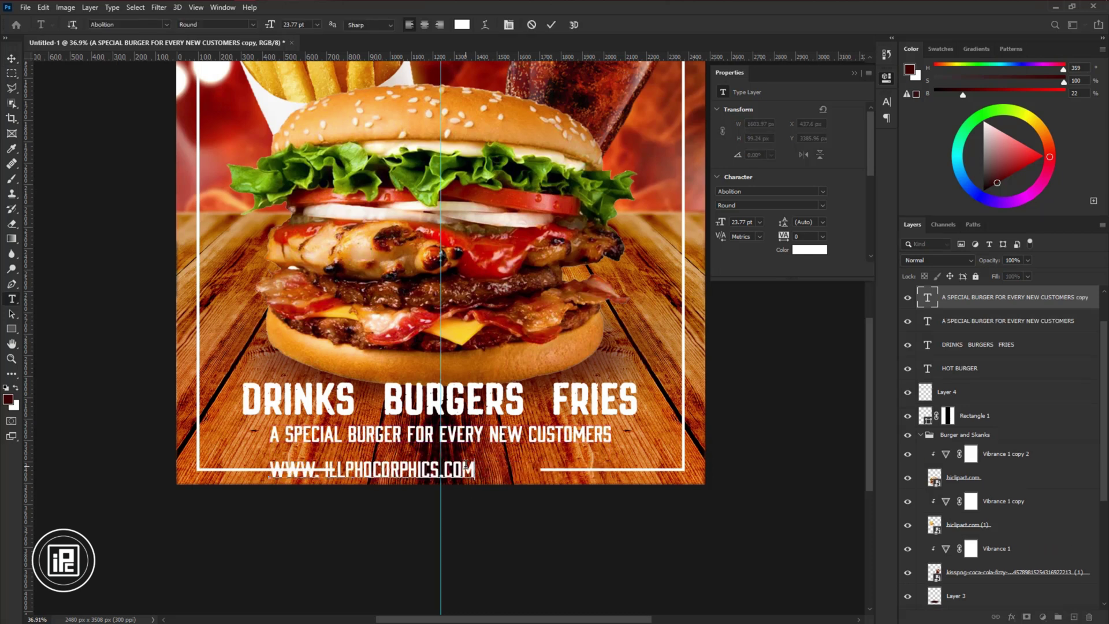
{"action": "left_click", "coordinate": [481, 504]}
Set the website line to 10 pt with 100 tracking and centre it in the frame's lower gap.
{"action": "left_click_drag", "start_coordinate": [462, 471], "coordinate": [484, 477]}
{"action": "key", "text": "ctrl+t"}
{"action": "key", "text": "Return"}
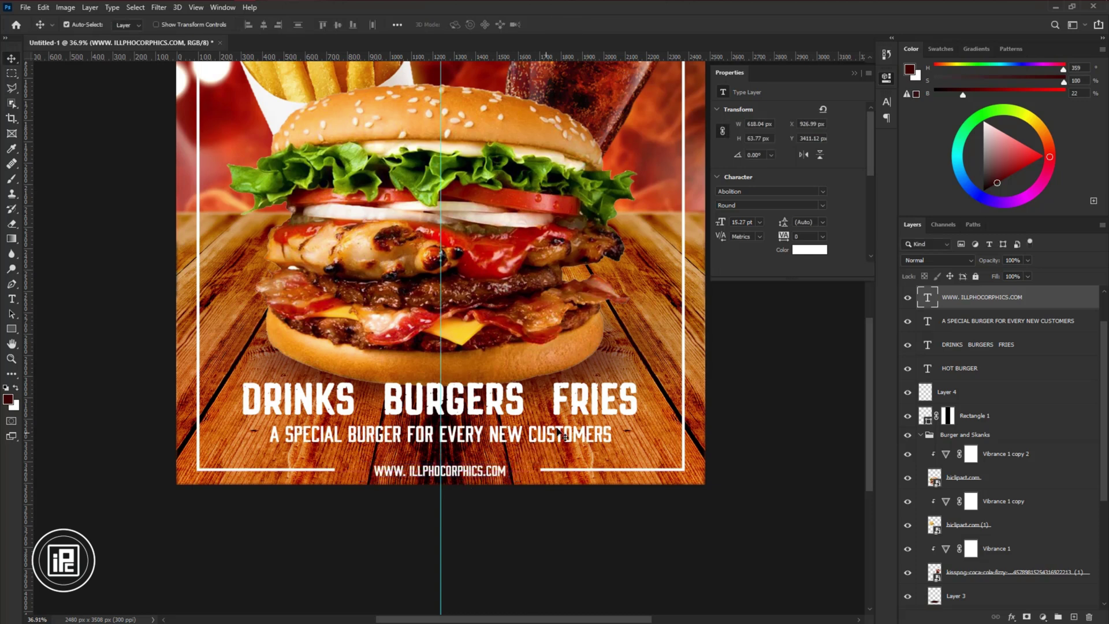
{"action": "left_click", "coordinate": [816, 237]}
{"action": "left_click", "coordinate": [816, 365]}
{"action": "key", "text": "ctrl+t"}
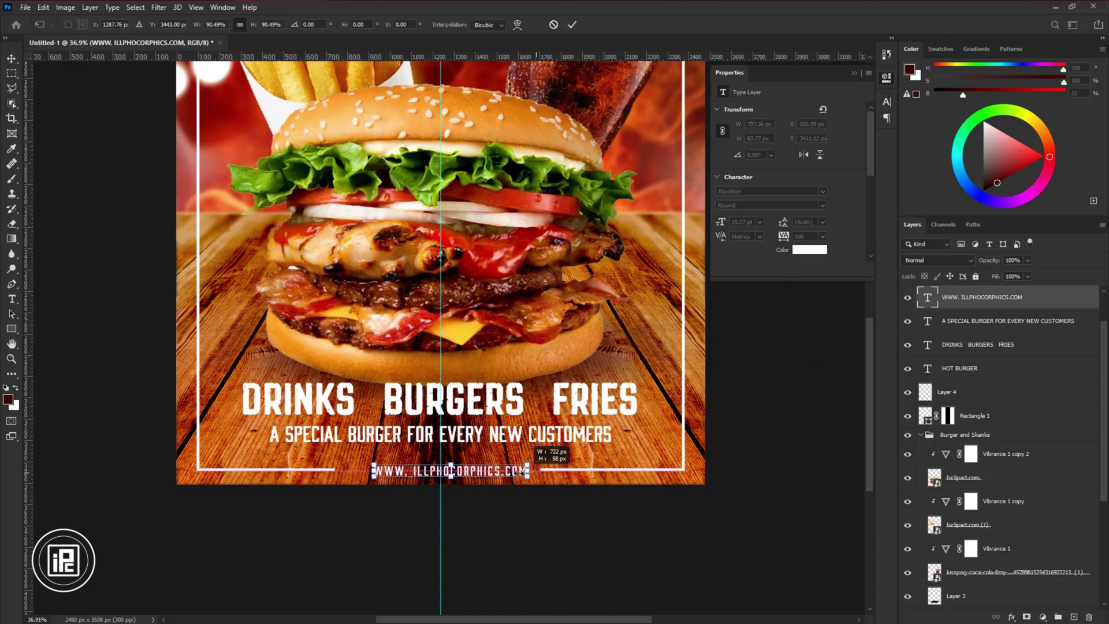
{"action": "mouse_move", "coordinate": [537, 478]}
{"action": "left_mouse_down"}
{"action": "mouse_move", "coordinate": [512, 473]}
{"action": "mouse_move", "coordinate": [530, 473]}
{"action": "left_mouse_up"}
{"action": "key", "text": "Escape"}
{"action": "scroll", "coordinate": [470, 460], "scroll_direction": "up", "scroll_amount": 3}
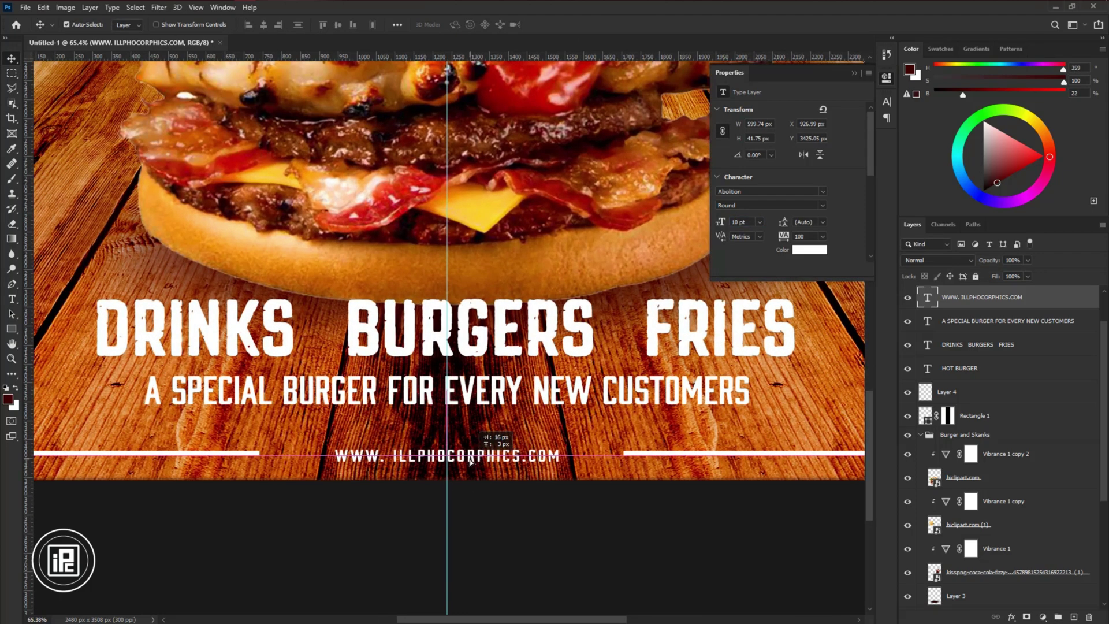
{"action": "left_click", "coordinate": [478, 495]}
{"action": "scroll", "coordinate": [478, 495], "scroll_direction": "down", "scroll_amount": 3}
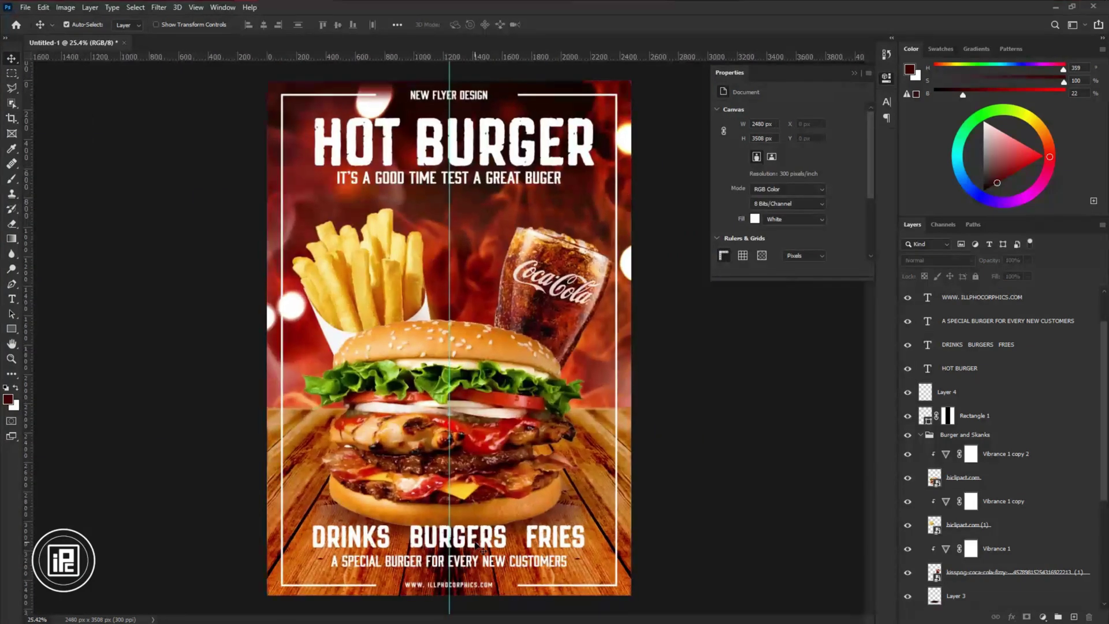
Create a 300 px wide, 20-sided star polygon with smooth corners and smooth indents of 20%.
{"action": "left_click", "coordinate": [853, 73]}
{"action": "right_click", "coordinate": [12, 328]}
{"action": "left_click", "coordinate": [58, 362]}
{"action": "left_click", "coordinate": [695, 313]}
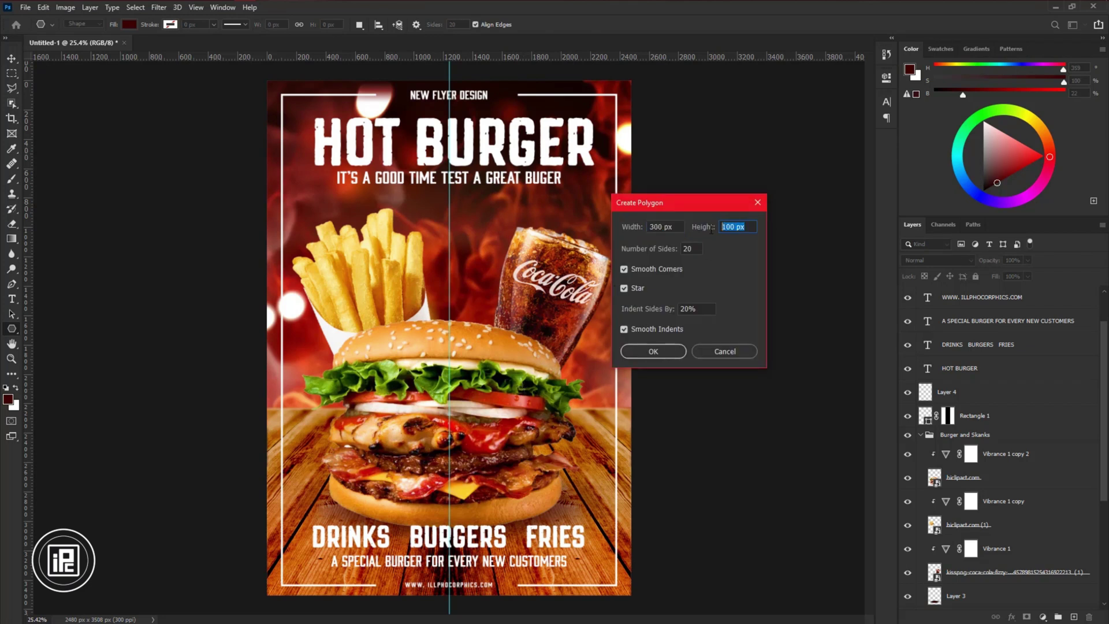
{"action": "left_click", "coordinate": [653, 351]}
Enlarge the star badge to about 607 px and position it over the burger's right side.
{"action": "key", "text": "ctrl+t"}
{"action": "left_click_drag", "start_coordinate": [550, 403], "coordinate": [600, 408]}
{"action": "scroll", "coordinate": [589, 411], "scroll_direction": "up", "scroll_amount": 3}
{"action": "key", "text": "Return"}
Give the badge a red linear gradient overlay at 90° and a Multiply drop shadow with 29% opacity, 30 px distance and 111 px size.
{"action": "double_click", "coordinate": [982, 297]}
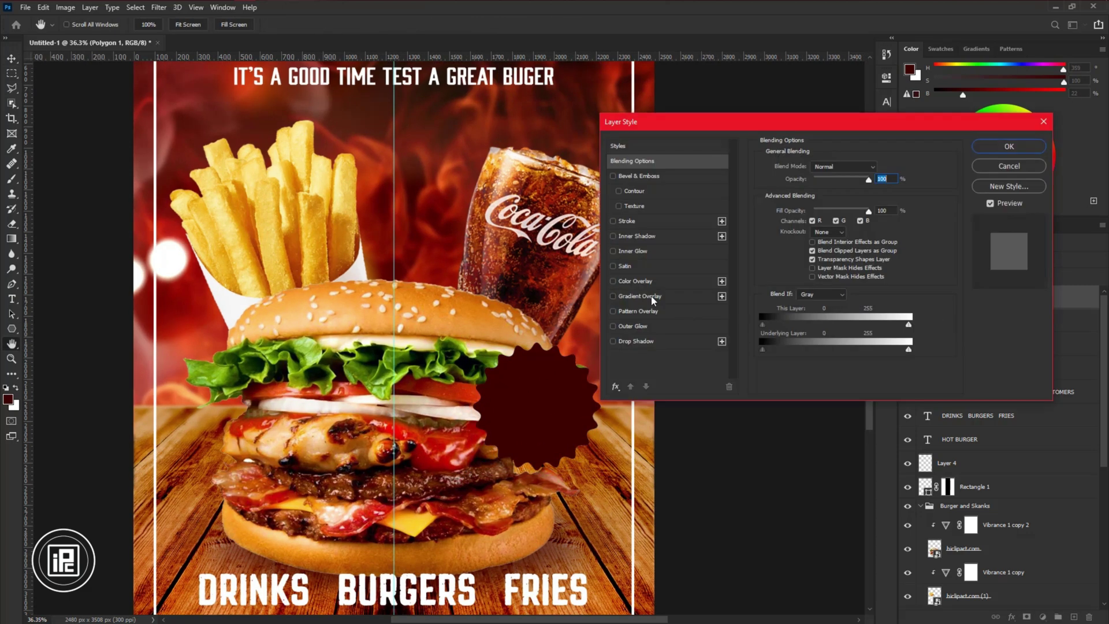
{"action": "left_click", "coordinate": [650, 296]}
{"action": "left_click", "coordinate": [635, 342]}
{"action": "left_click", "coordinate": [664, 297]}
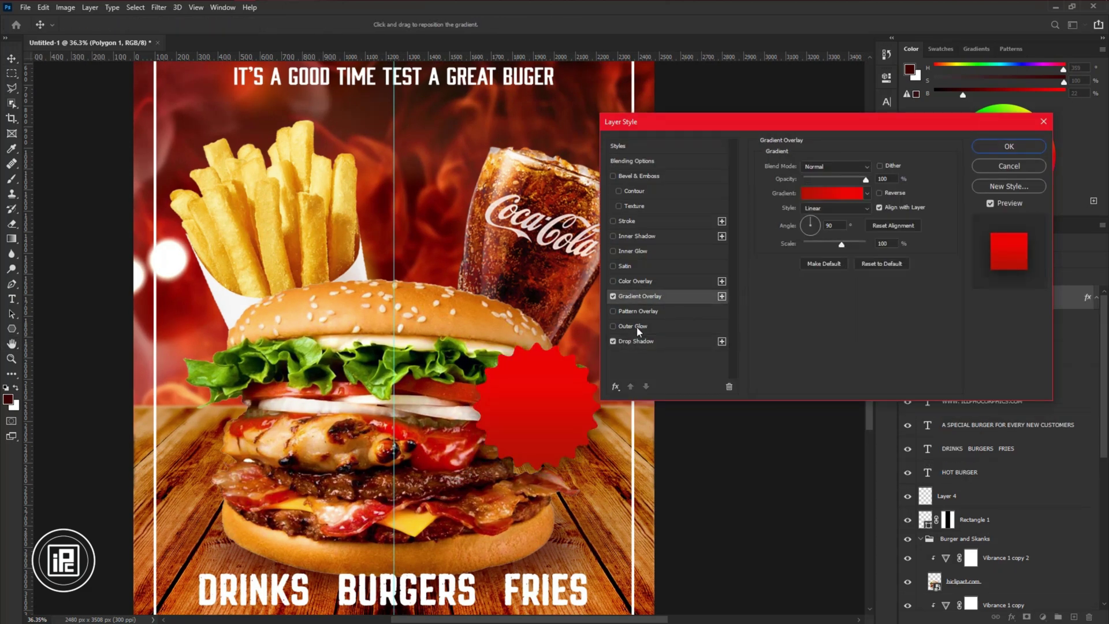
{"action": "left_click", "coordinate": [822, 194]}
{"action": "left_click", "coordinate": [656, 141]}
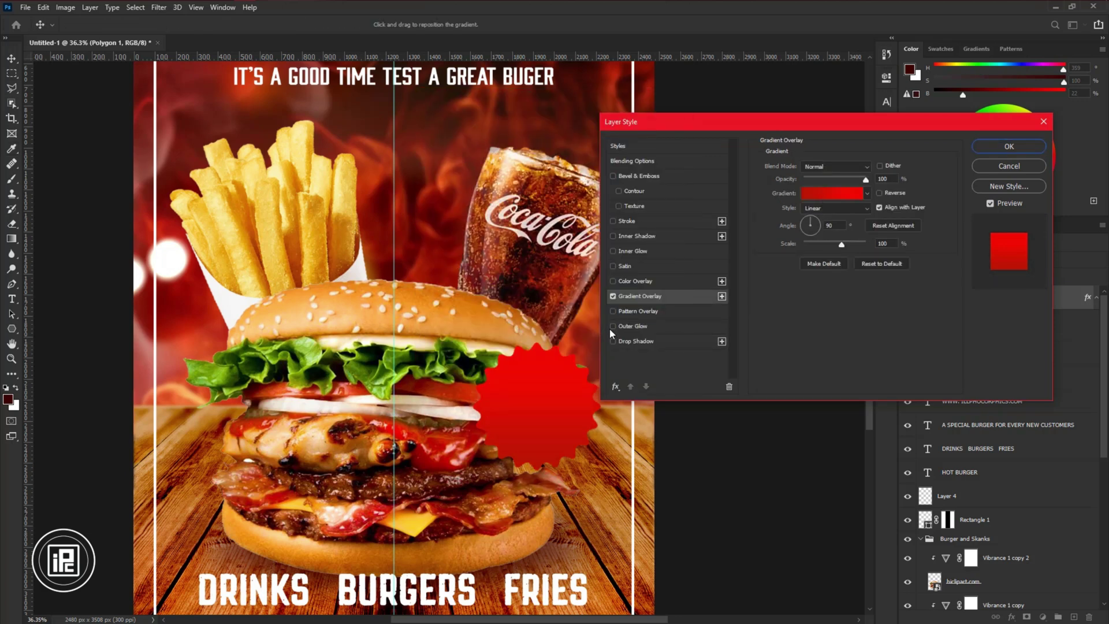
{"action": "left_click", "coordinate": [635, 341]}
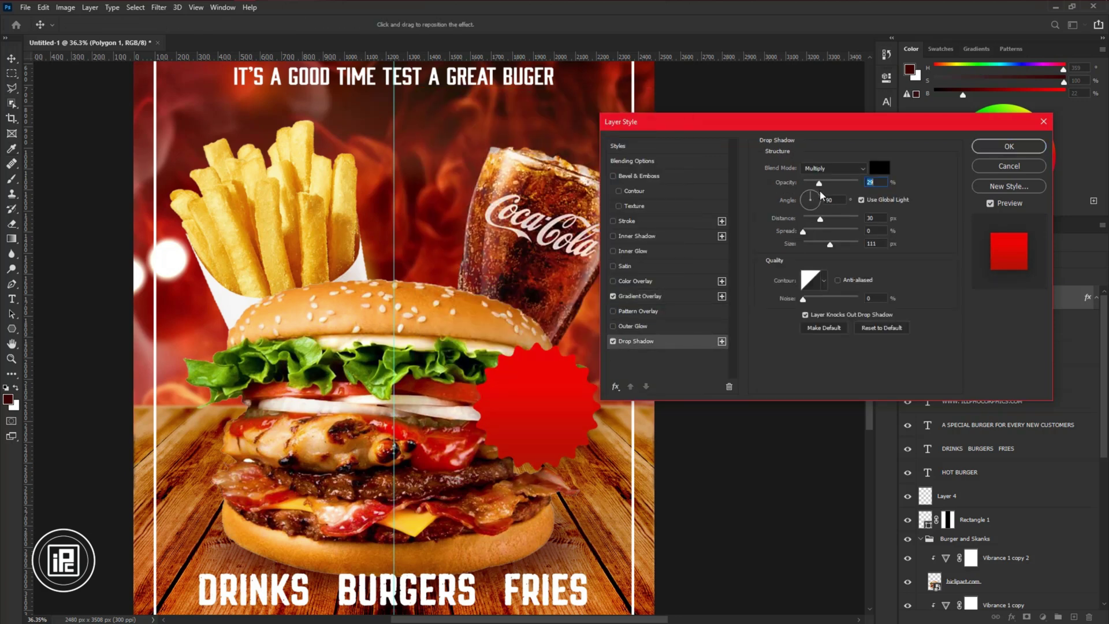
{"action": "left_click", "coordinate": [1006, 150]}
Draw a 465 px circle on a new layer, centred inside the red badge.
{"action": "right_click", "coordinate": [11, 329]}
{"action": "left_click", "coordinate": [60, 351]}
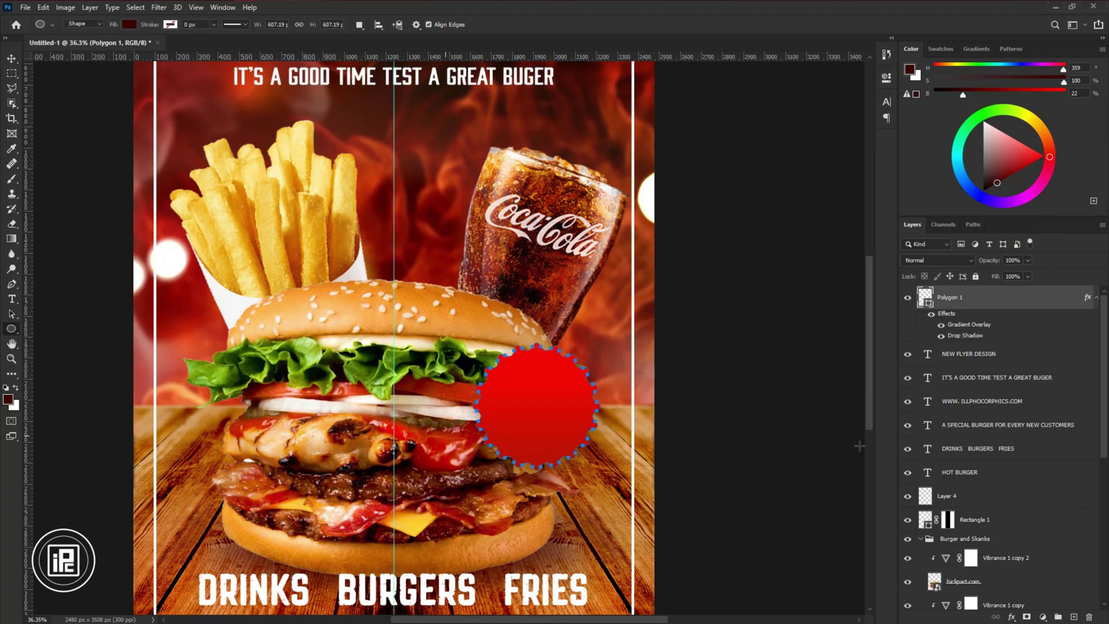
{"action": "left_click", "coordinate": [1073, 616]}
{"action": "left_click_drag", "start_coordinate": [491, 361], "coordinate": [625, 454]}
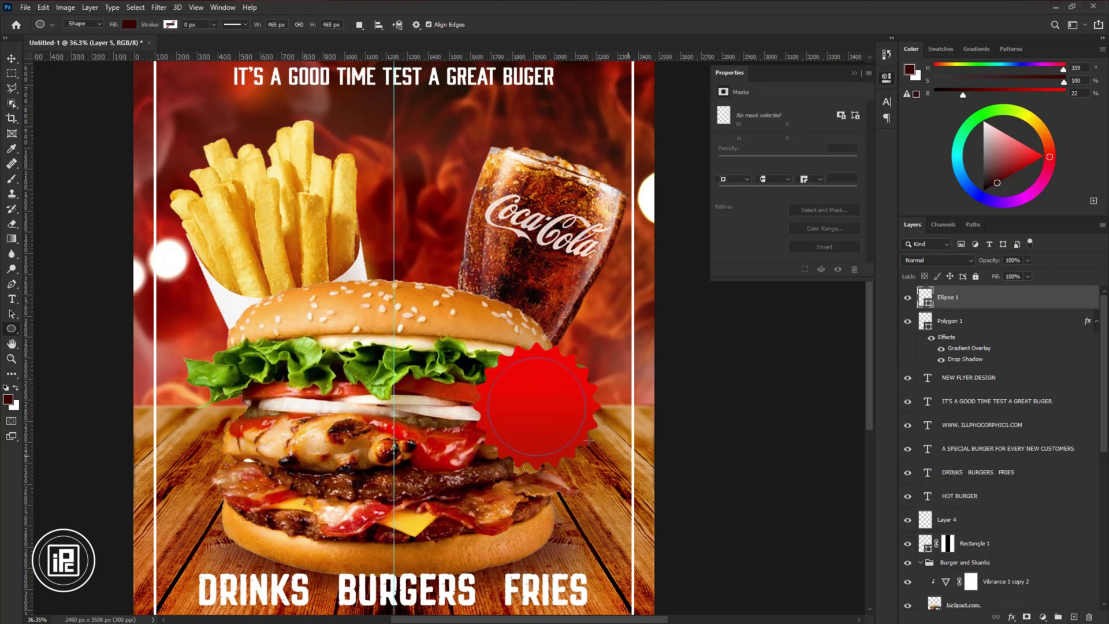
Set the badge's inner circle to no fill with a white 15 px stroke.
{"action": "left_click", "coordinate": [723, 164]}
{"action": "left_click", "coordinate": [729, 186]}
{"action": "left_click", "coordinate": [743, 165]}
{"action": "left_click", "coordinate": [725, 224]}
{"action": "left_click", "coordinate": [766, 165]}
{"action": "type", "text": "15"}
{"action": "key", "text": "Return"}
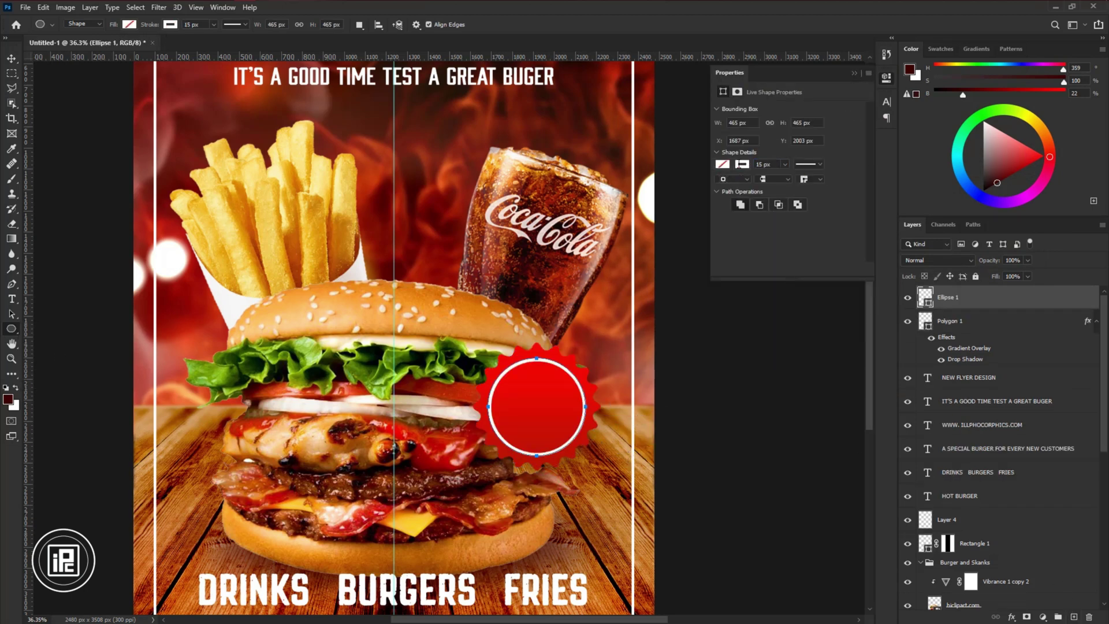
Change the inner circle's stroke to a dotted line with dash 0 and gap 2.
{"action": "left_click", "coordinate": [820, 165]}
{"action": "left_click", "coordinate": [789, 237]}
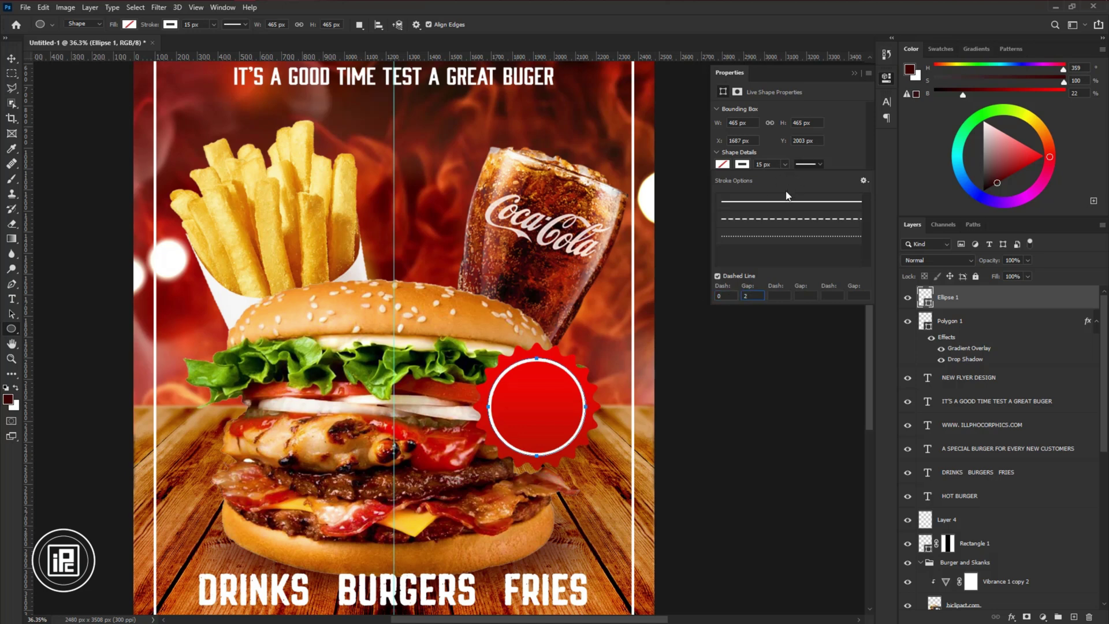
{"action": "key", "text": "Return"}
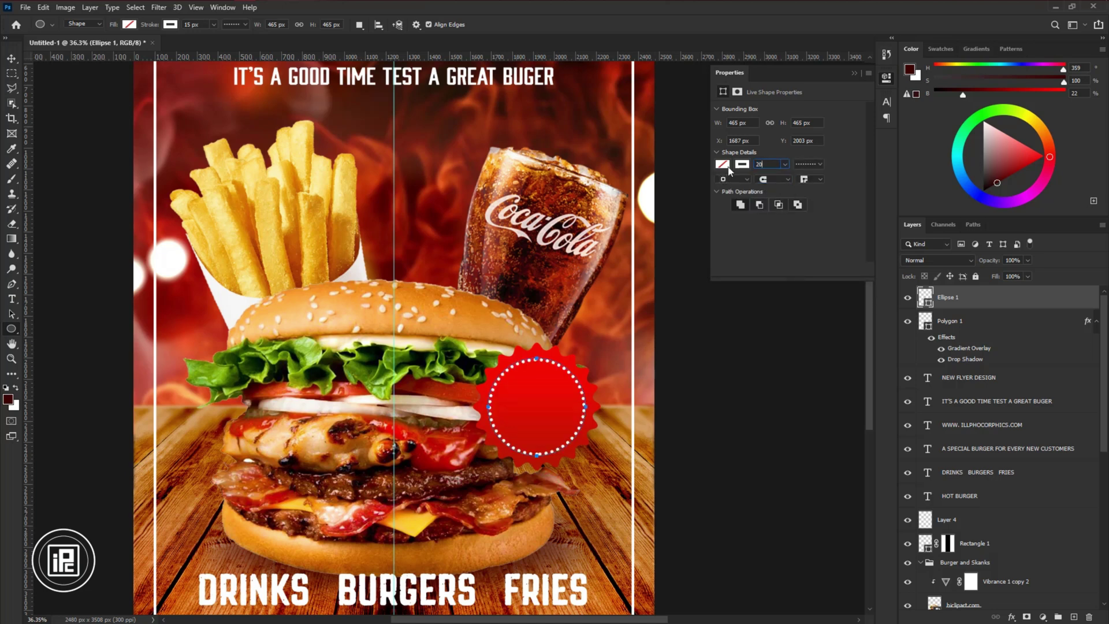
Set the dotted circle's stroke width to 20 px.
{"action": "left_click", "coordinate": [809, 164]}
{"action": "key", "text": "Return"}
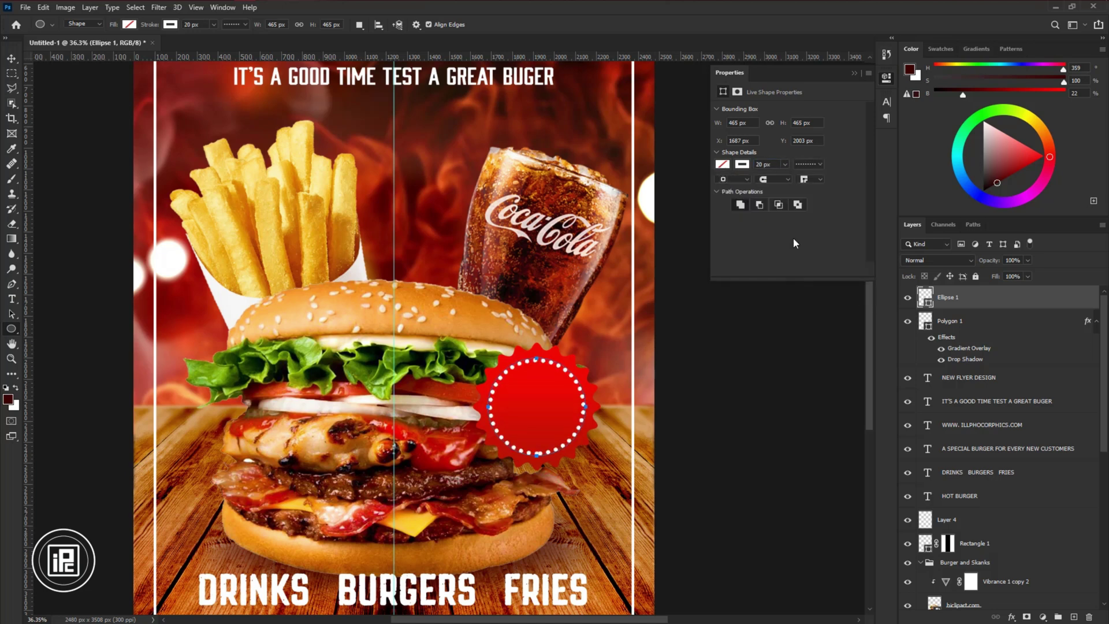
{"action": "left_click", "coordinate": [12, 59]}
Add a white price text reading 5.99$ inside the red badge, in the Heller Regular font.
{"action": "left_click", "coordinate": [12, 299]}
{"action": "left_click", "coordinate": [468, 497]}
{"action": "left_click_drag", "start_coordinate": [498, 536], "coordinate": [539, 459]}
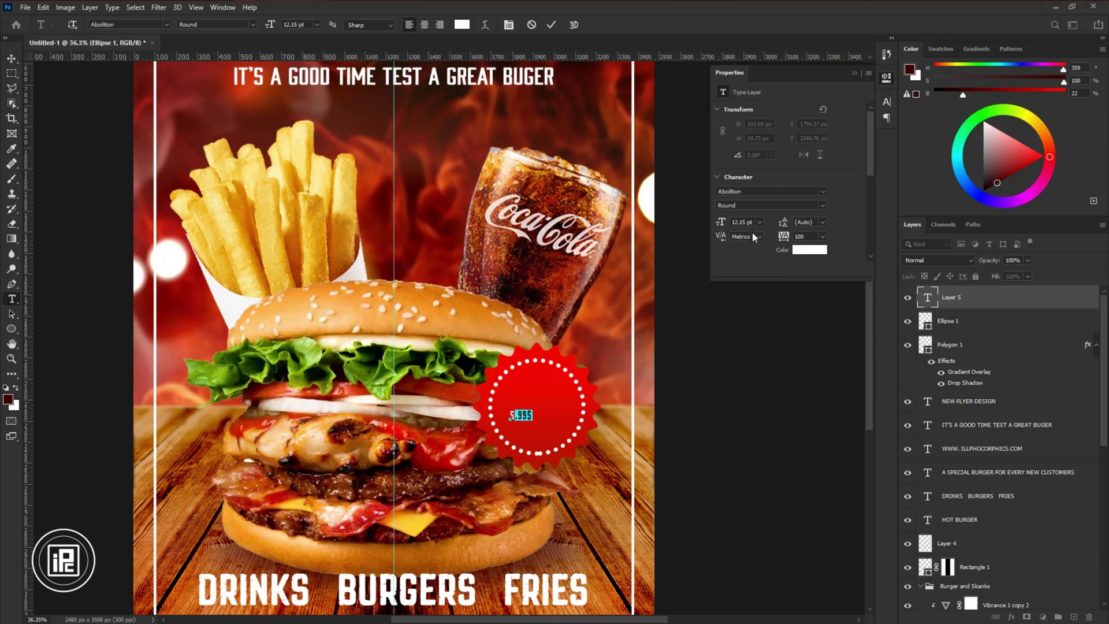
{"action": "left_click", "coordinate": [551, 26]}
{"action": "left_click", "coordinate": [822, 192]}
{"action": "left_click", "coordinate": [817, 248]}
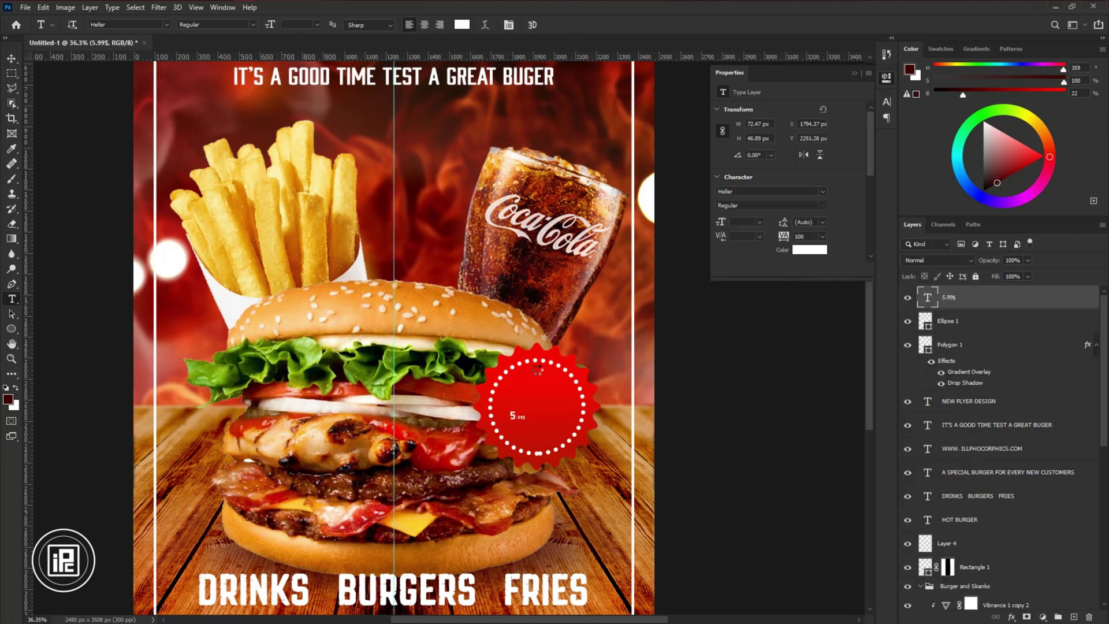
Enlarge the price text in the badge to about 240 px high.
{"action": "key", "text": "ctrl+t"}
{"action": "left_click_drag", "start_coordinate": [525, 415], "coordinate": [588, 418]}
{"action": "key", "text": "Return"}
Tighten the price text's letter spacing by setting its tracking to -25.
{"action": "left_click", "coordinate": [822, 237]}
{"action": "left_click", "coordinate": [812, 273]}
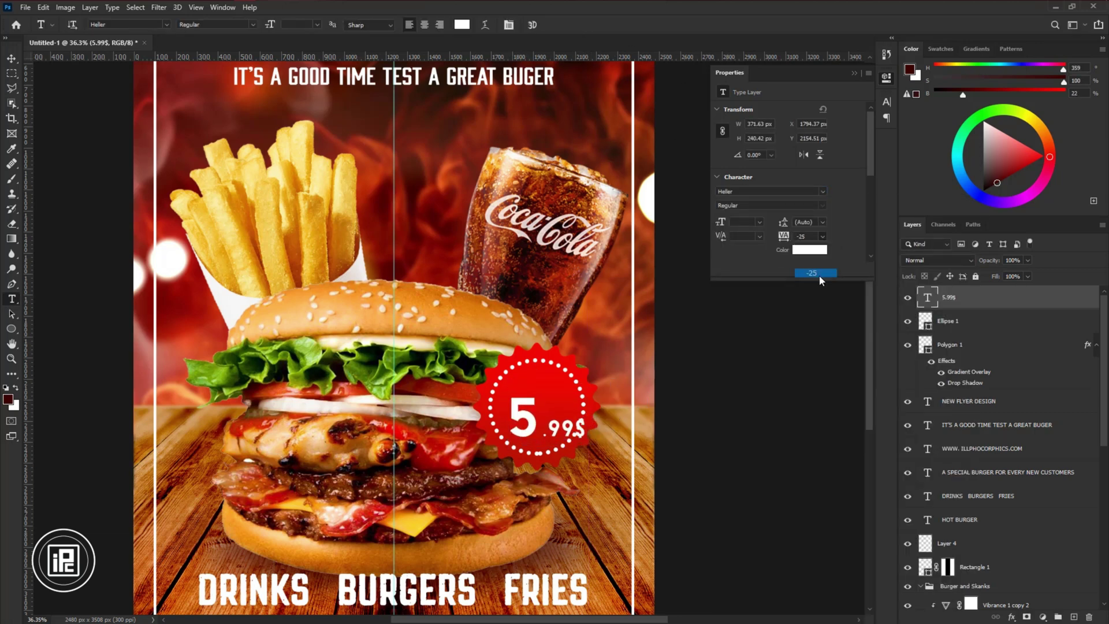
{"action": "left_click", "coordinate": [822, 236]}
{"action": "left_click", "coordinate": [812, 264]}
{"action": "scroll", "coordinate": [518, 412], "scroll_direction": "up", "scroll_amount": 5}
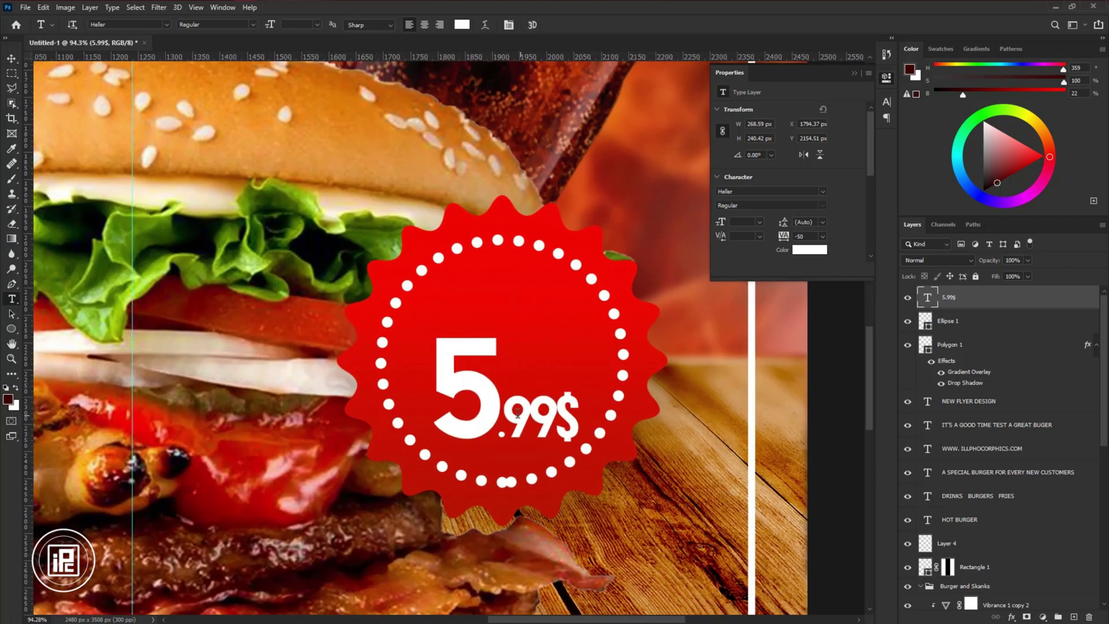
{"action": "left_click", "coordinate": [9, 60]}
{"action": "left_click", "coordinate": [821, 236]}
{"action": "left_click", "coordinate": [813, 274]}
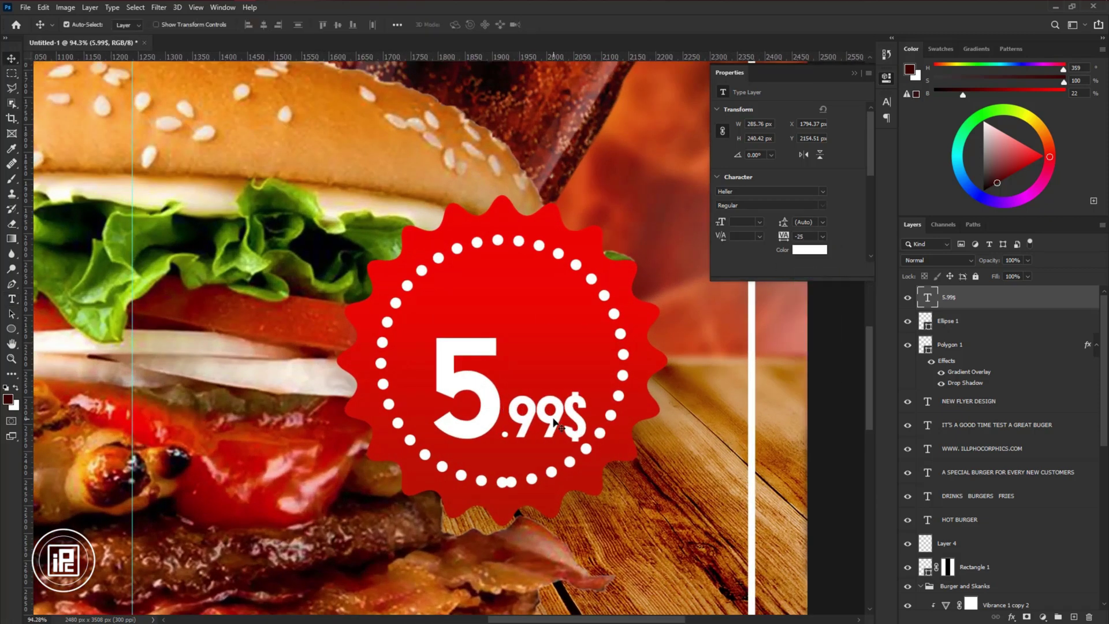
Rotate the price text clockwise by about 15° and fit it inside the dotted circle.
{"action": "key", "text": "ctrl+t"}
{"action": "left_click_drag", "start_coordinate": [598, 452], "coordinate": [589, 463]}
{"action": "left_click_drag", "start_coordinate": [551, 427], "coordinate": [536, 398]}
{"action": "left_click_drag", "start_coordinate": [565, 427], "coordinate": [586, 450]}
{"action": "left_click_drag", "start_coordinate": [602, 466], "coordinate": [586, 479]}
{"action": "left_click_drag", "start_coordinate": [503, 347], "coordinate": [498, 343]}
{"action": "key", "text": "Return"}
Duplicate the price text and replace the copy's wording with ONLY.
{"action": "double_click", "coordinate": [555, 353]}
{"action": "left_click_drag", "start_coordinate": [522, 399], "coordinate": [653, 362]}
{"action": "type", "text": "ONLY"}
{"action": "key", "text": "ctrl+Return"}
Scale the ONLY text down to about 37% and place it beside the 5, directly above .99$.
{"action": "key", "text": "ctrl+t"}
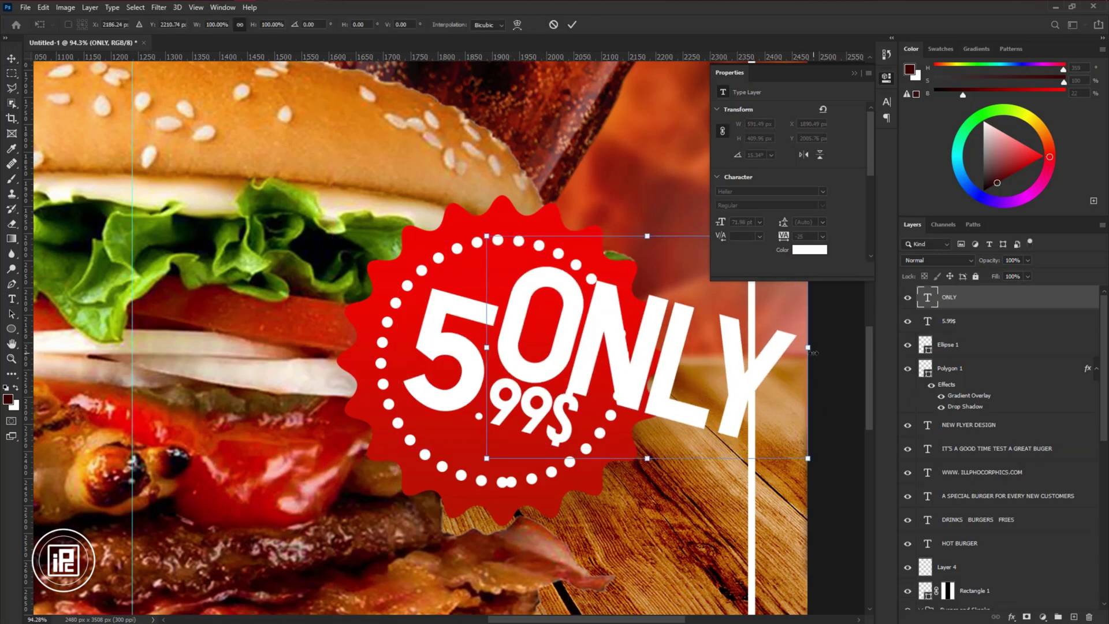
{"action": "left_click_drag", "start_coordinate": [808, 350], "coordinate": [612, 387]}
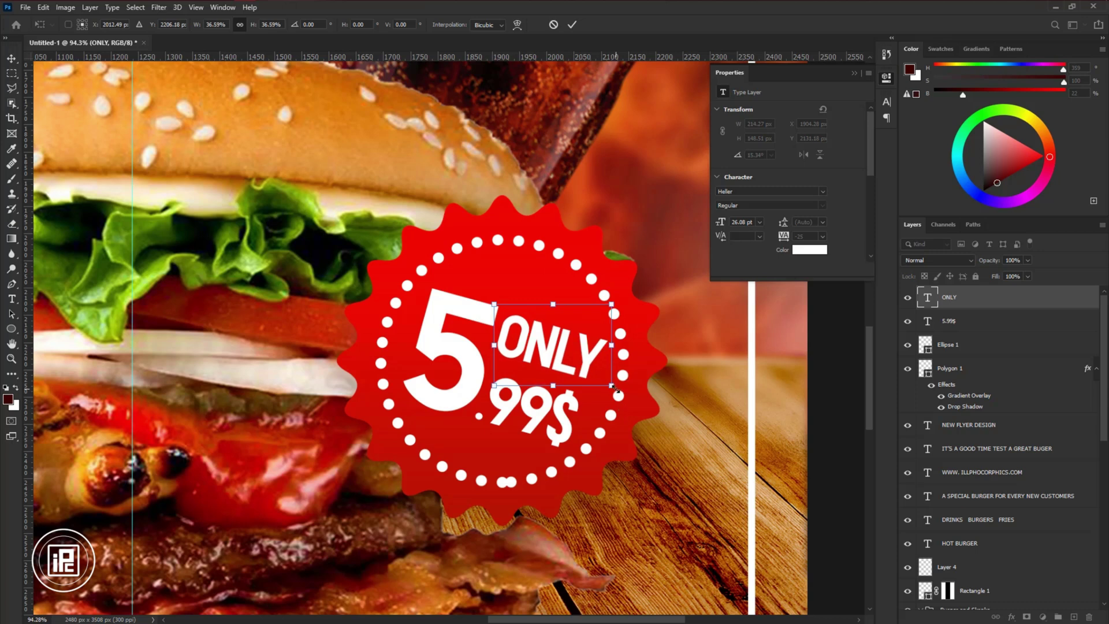
{"action": "key", "text": "Return"}
{"action": "left_click", "coordinate": [466, 374], "text": "shift"}
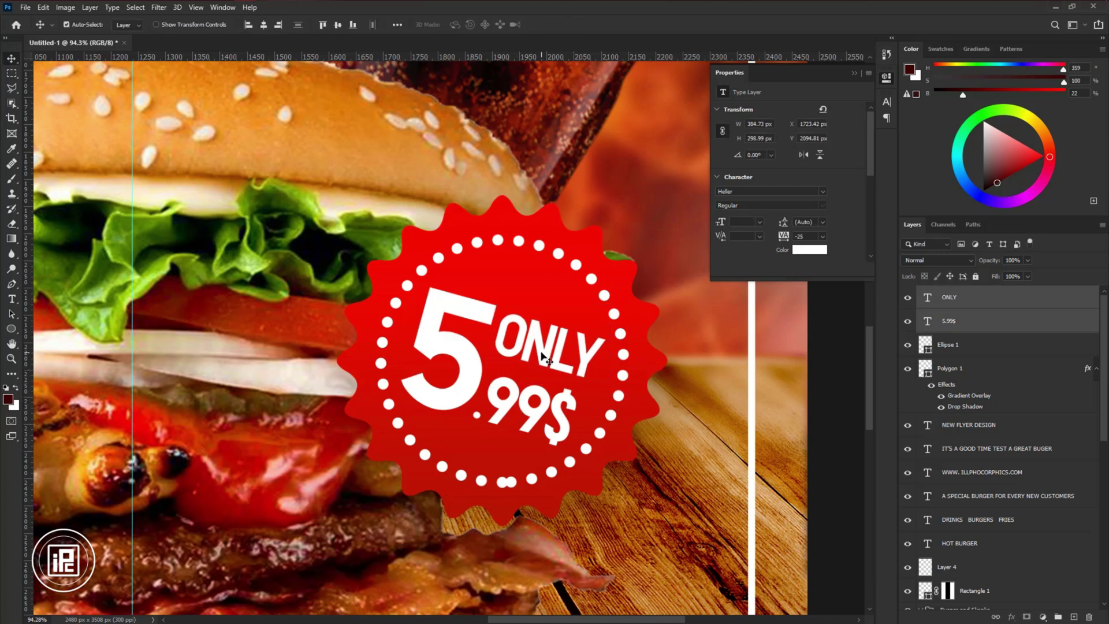
{"action": "scroll", "coordinate": [562, 415], "scroll_direction": "down", "scroll_amount": 5}
{"action": "left_click", "coordinate": [449, 295]}
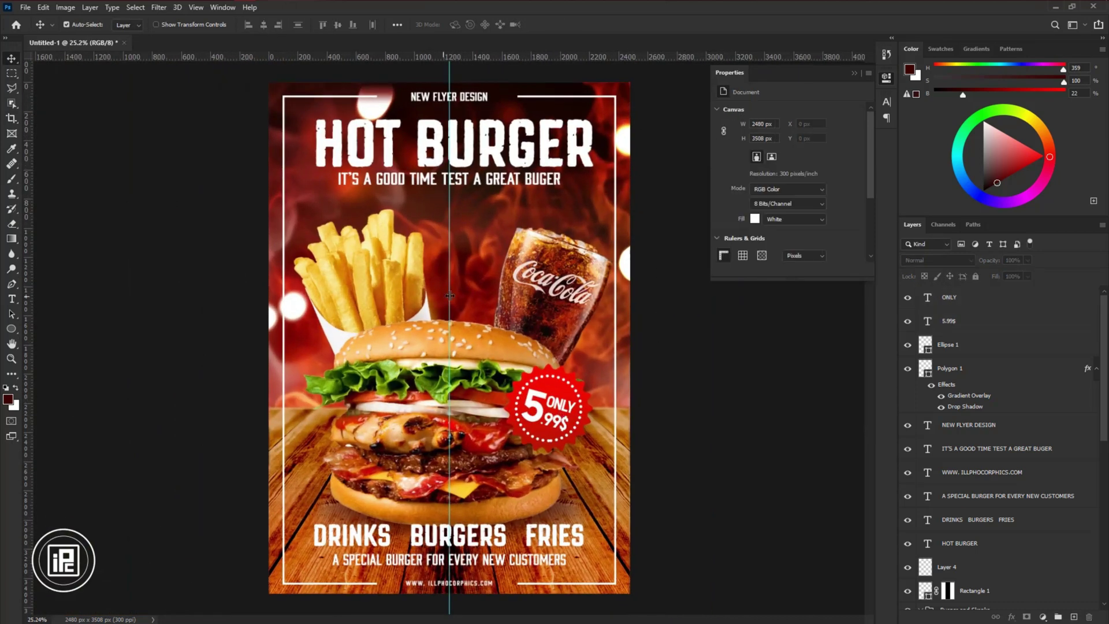
Group all the text, badge and frame layers and name the group FINAL tEXT.
{"action": "left_click", "coordinate": [855, 73]}
{"action": "scroll", "coordinate": [973, 385], "scroll_direction": "down", "scroll_amount": 5}
{"action": "left_click", "coordinate": [992, 474]}
{"action": "scroll", "coordinate": [989, 427], "scroll_direction": "up", "scroll_amount": 5}
{"action": "left_click", "coordinate": [977, 301], "text": "shift"}
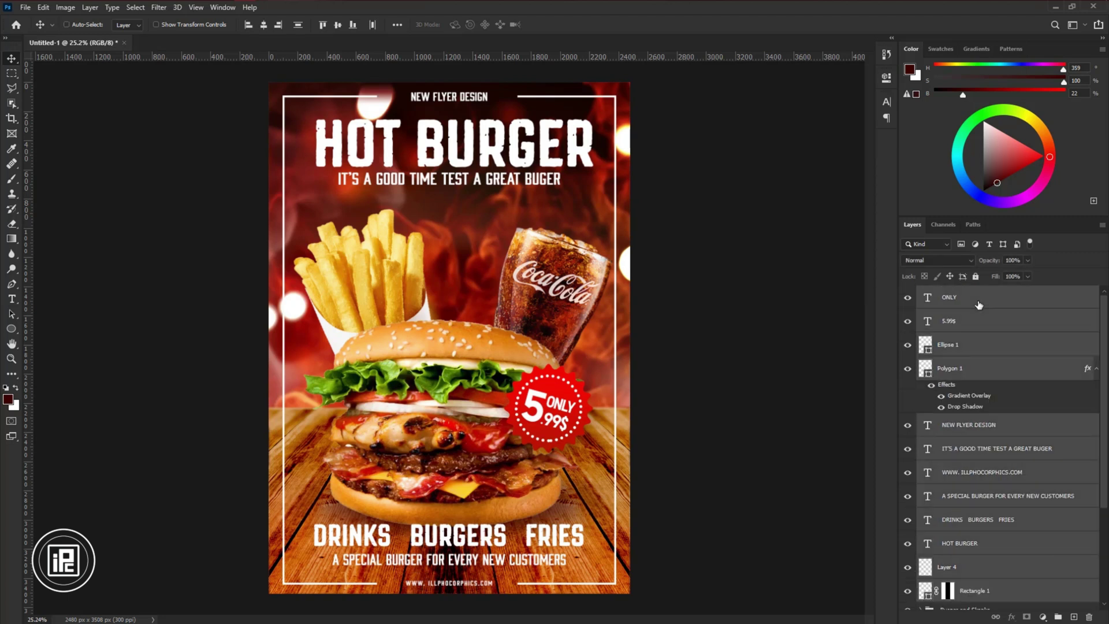
{"action": "key", "text": "ctrl+g"}
{"action": "double_click", "coordinate": [950, 293]}
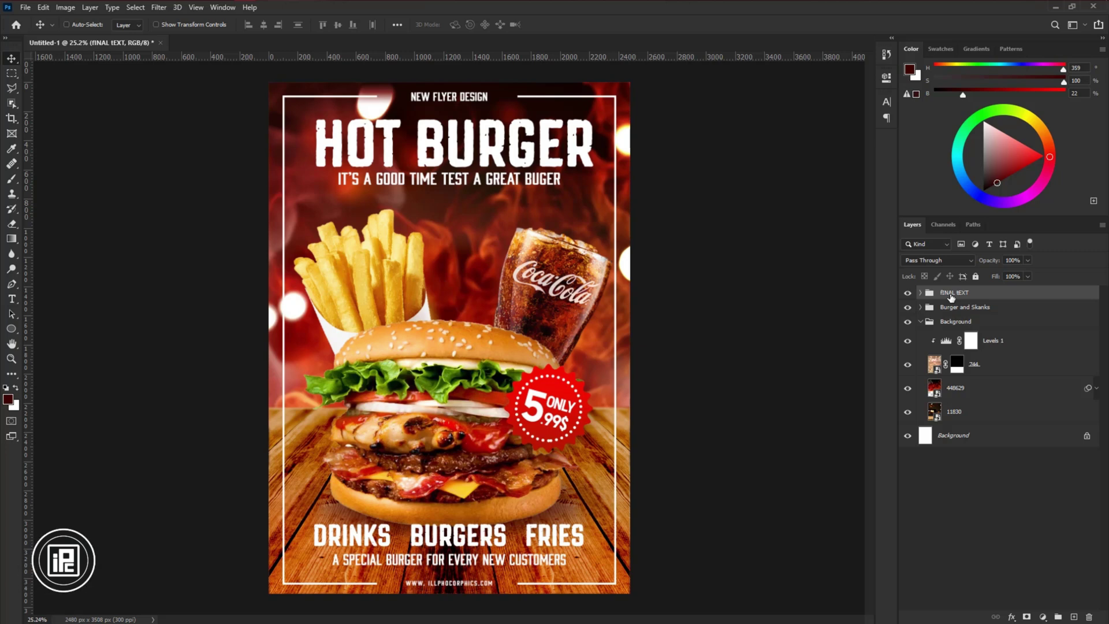
Stamp all visible layers onto a new top layer and convert it to a smart object.
{"action": "key", "text": "ctrl+shift+alt+e"}
{"action": "right_click", "coordinate": [961, 298]}
{"action": "left_click", "coordinate": [950, 295]}
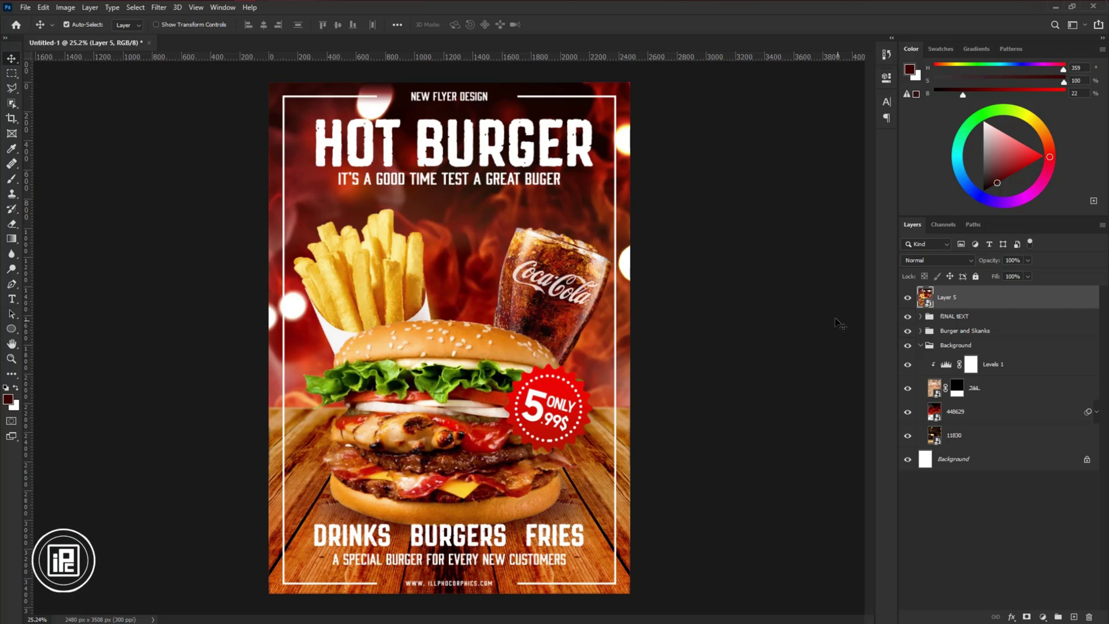
Open the Camera Raw Filter on the merged layer with Contrast +49, Highlights -32, Shadows +30, Whites +34, Blacks -68, Texture +51 and Clarity +46.
{"action": "left_click", "coordinate": [159, 6]}
{"action": "left_click", "coordinate": [185, 77]}
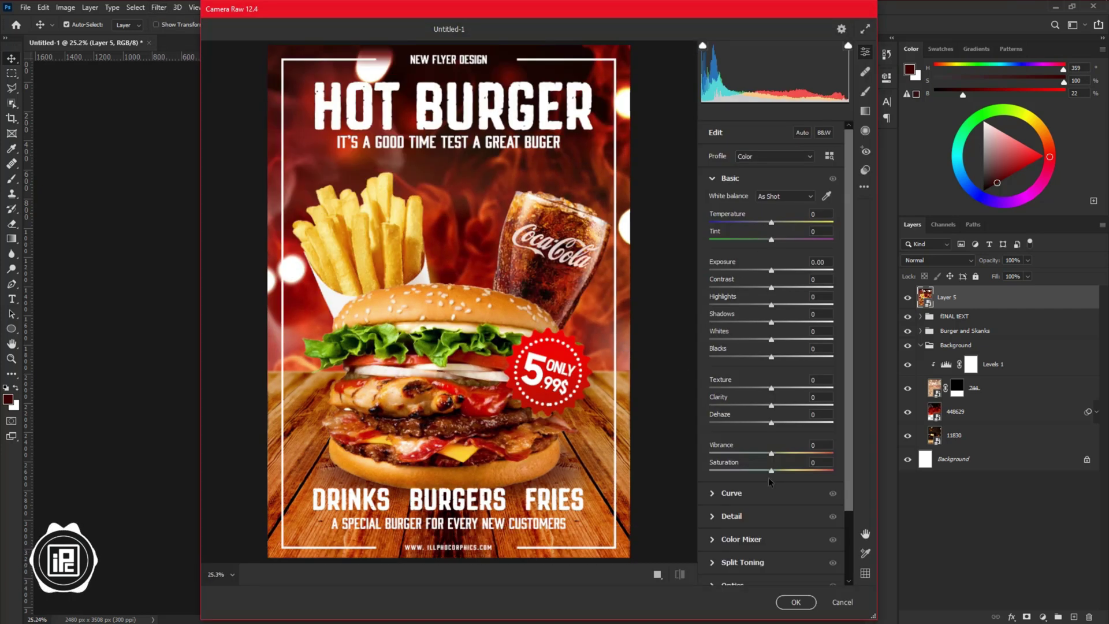
{"action": "left_click_drag", "start_coordinate": [771, 287], "coordinate": [802, 407]}
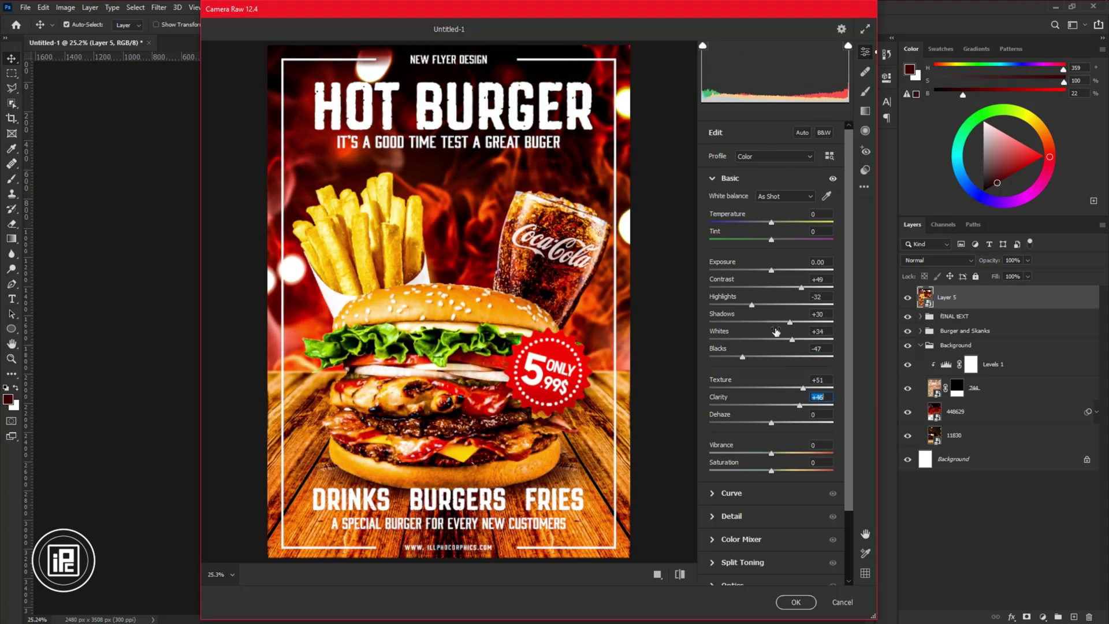
{"action": "left_click_drag", "start_coordinate": [743, 358], "coordinate": [731, 362]}
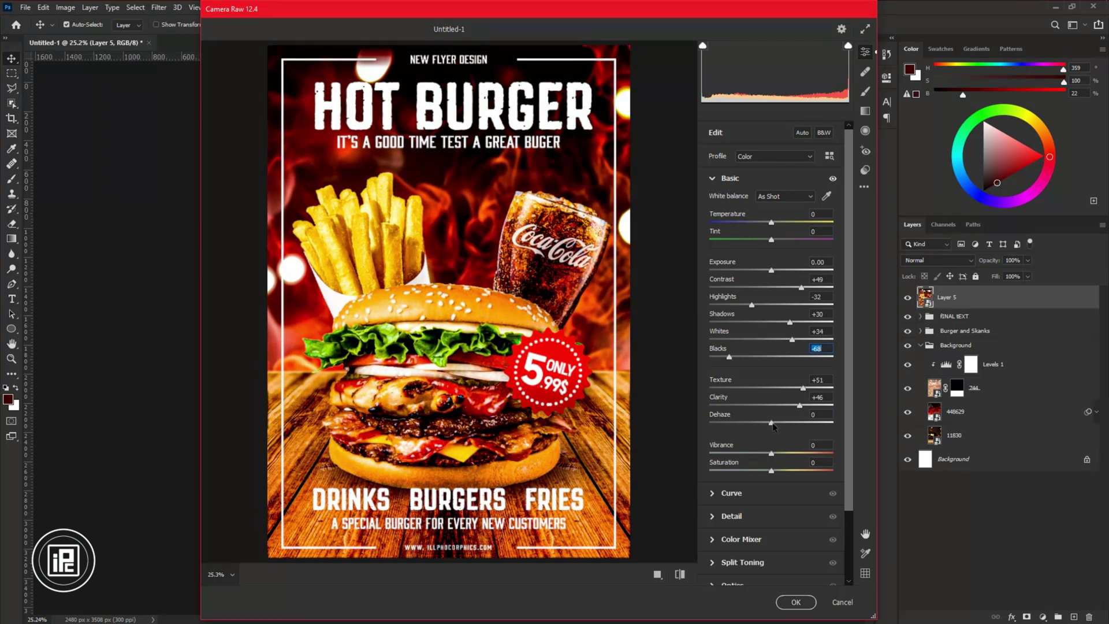
Set Dehaze to +16, Vibrance to +31 and Sharpening to 42 in the Camera Raw Filter.
{"action": "left_click_drag", "start_coordinate": [772, 423], "coordinate": [791, 454]}
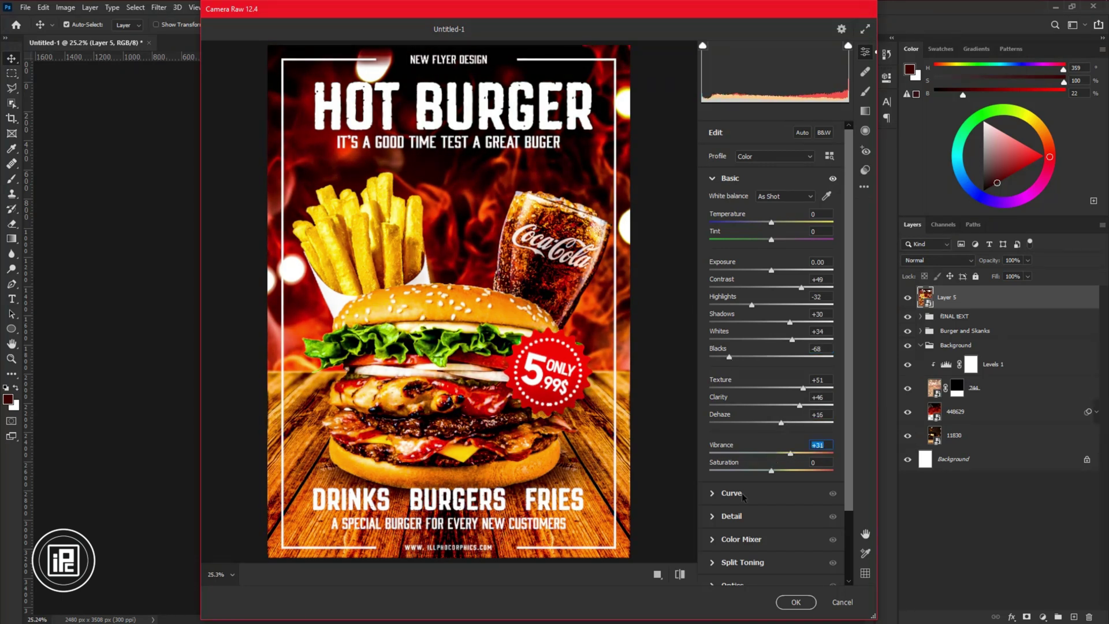
{"action": "left_click", "coordinate": [715, 519]}
{"action": "left_click_drag", "start_coordinate": [742, 253], "coordinate": [747, 256]}
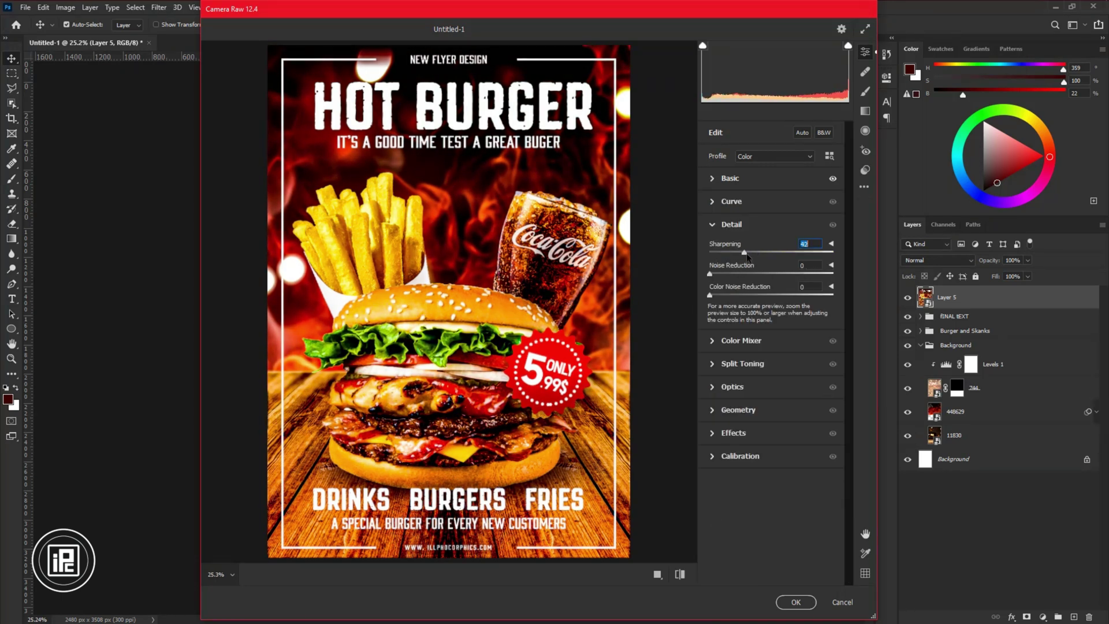
Set the Red Primary saturation to +36 and the optics Vignette to -21, and apply the Camera Raw Filter.
{"action": "left_click", "coordinate": [718, 362]}
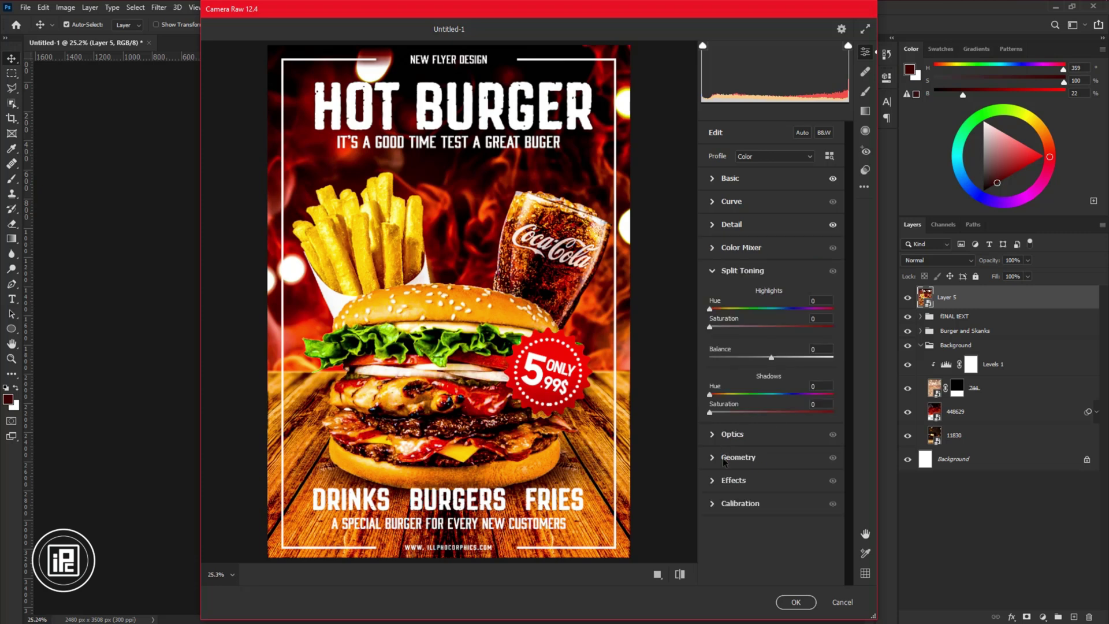
{"action": "left_click", "coordinate": [718, 439]}
{"action": "left_click", "coordinate": [740, 441]}
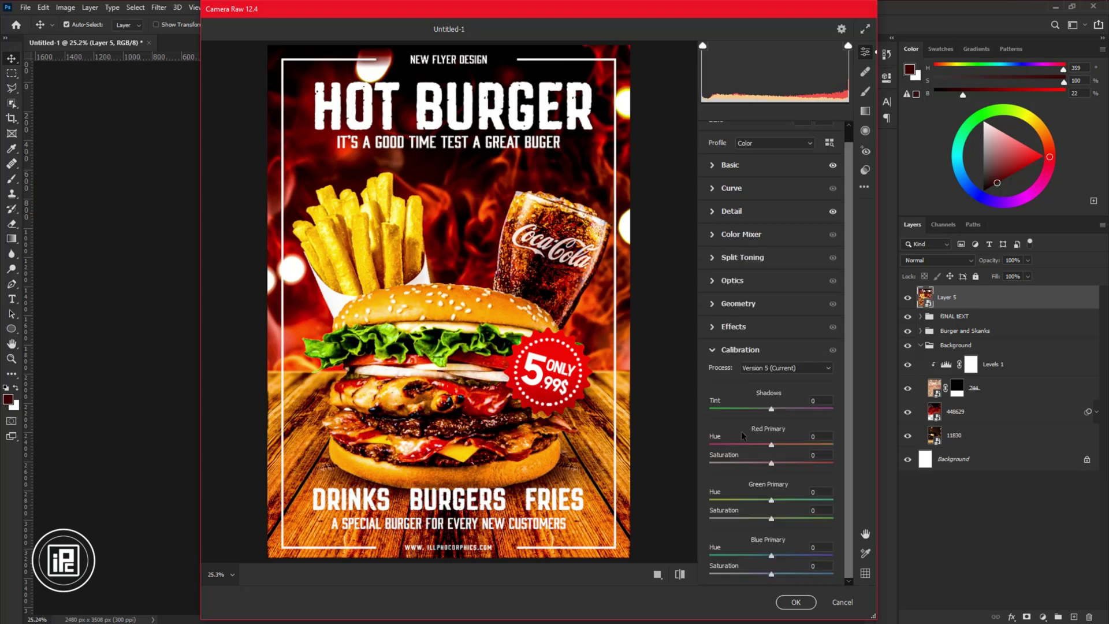
{"action": "left_click_drag", "start_coordinate": [791, 463], "coordinate": [794, 464]}
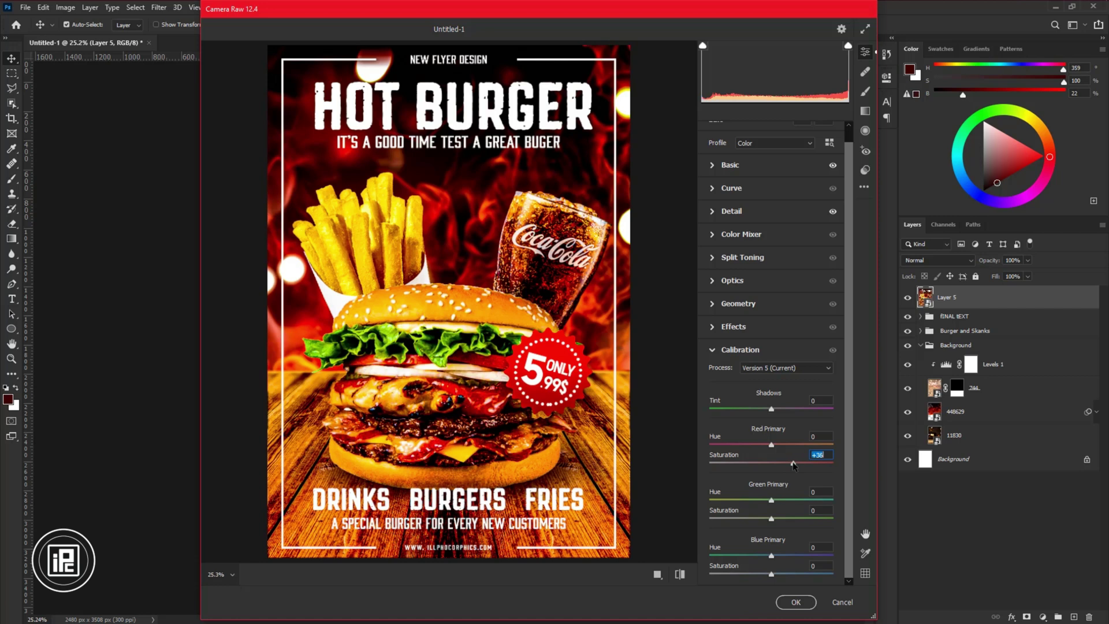
{"action": "left_click", "coordinate": [714, 312]}
{"action": "left_click", "coordinate": [714, 295]}
{"action": "left_click_drag", "start_coordinate": [771, 344], "coordinate": [758, 348]}
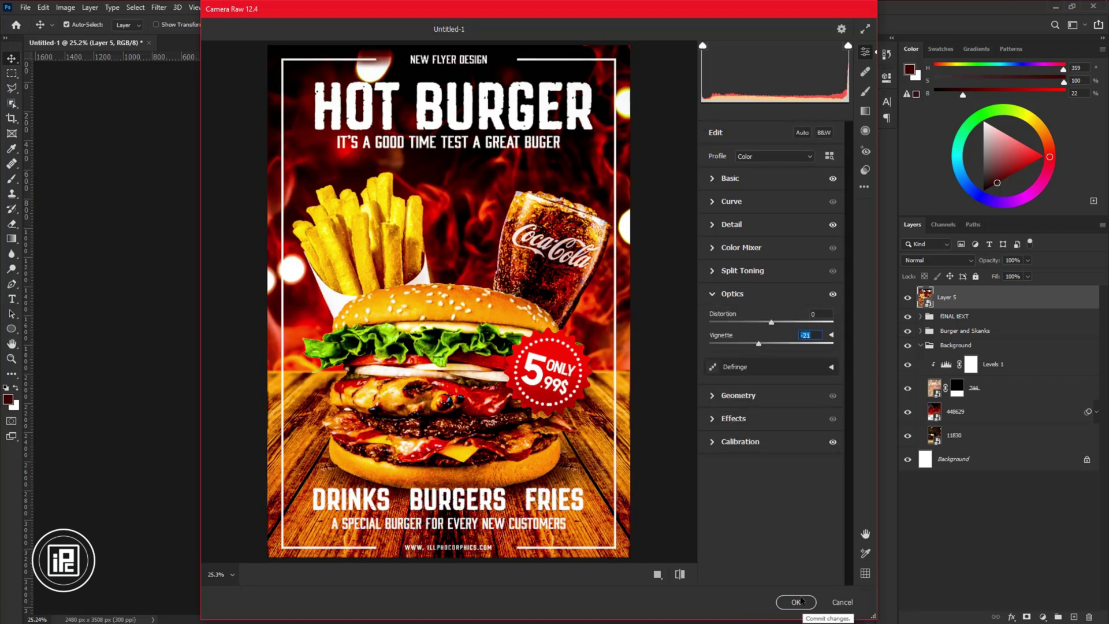
{"action": "left_click", "coordinate": [800, 601]}
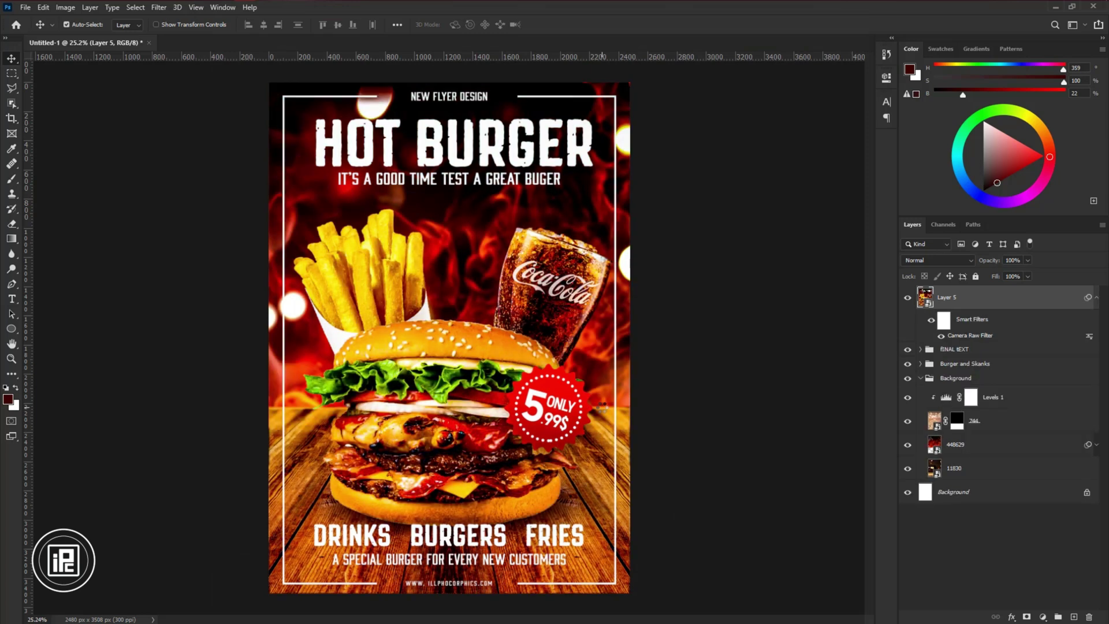